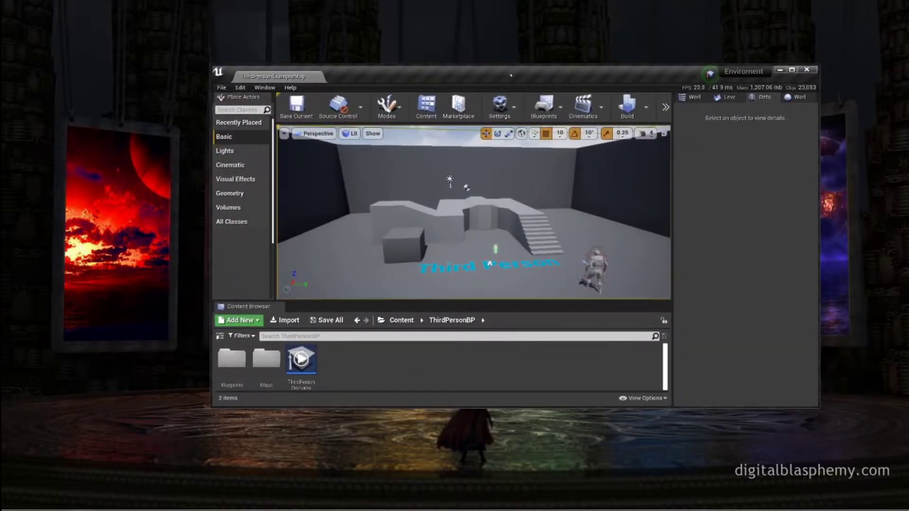
# - Maximize the editor window, and review the projects and vault in the Epic Games Launcher's Unreal Engine library
pyautogui.doubleClick(510, 75)
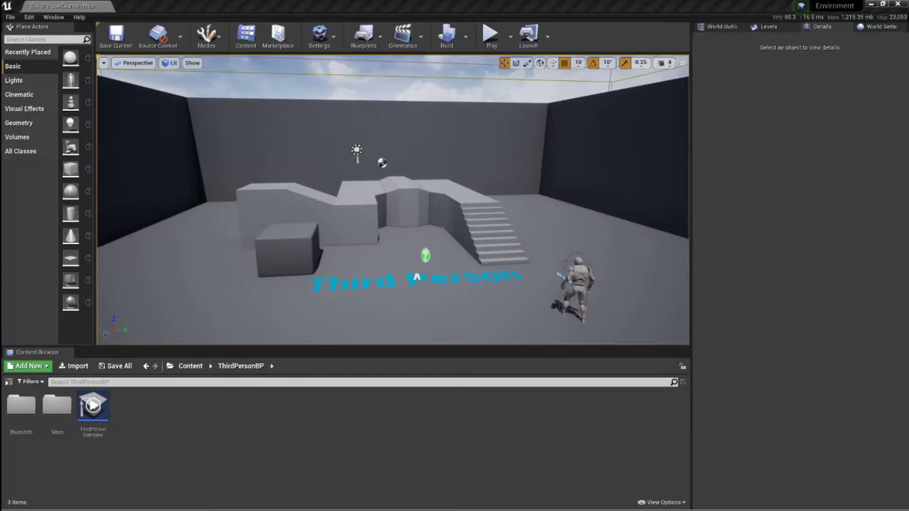
pyautogui.moveTo(908, 32); pyautogui.dragTo(367, 1)
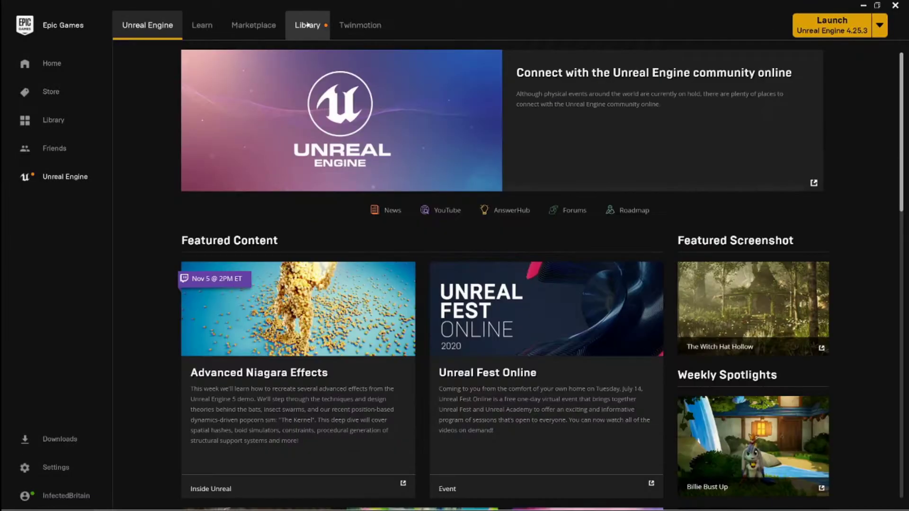
pyautogui.click(307, 25)
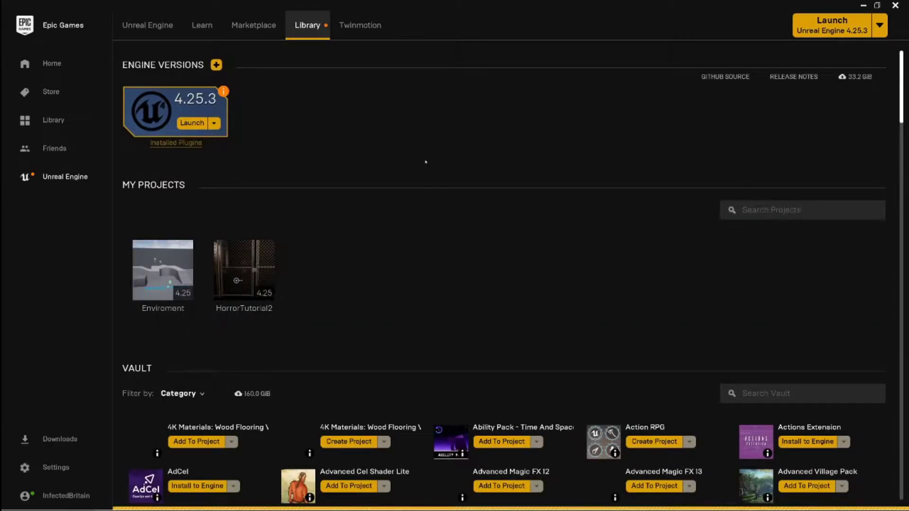
pyautogui.scroll(-5, 481, 189)
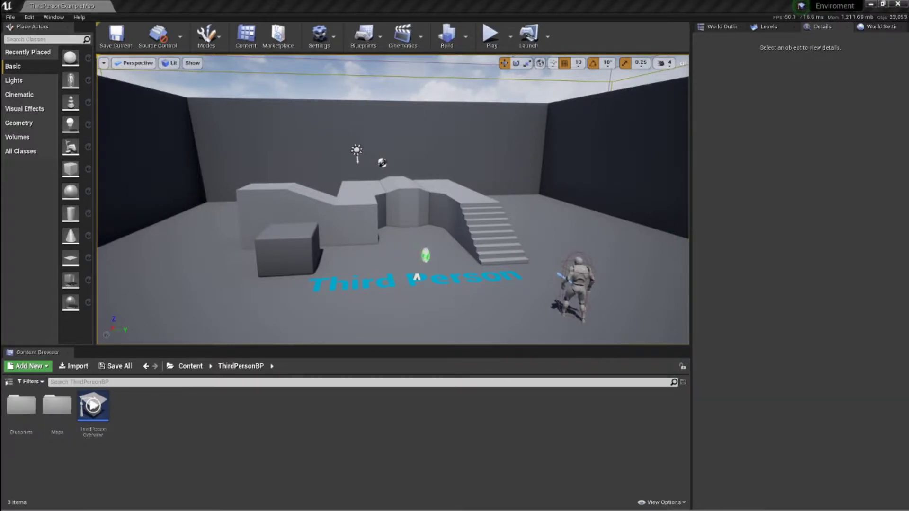
# - Search the Unreal Engine Marketplace in the Epic Games Launcher for Brushify
pyautogui.moveTo(908, 29); pyautogui.dragTo(599, 48)
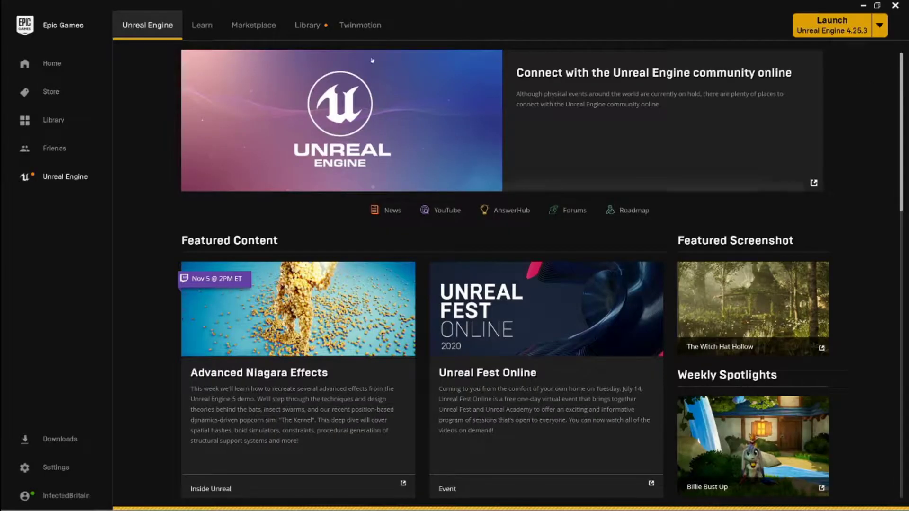
pyautogui.click(259, 33)
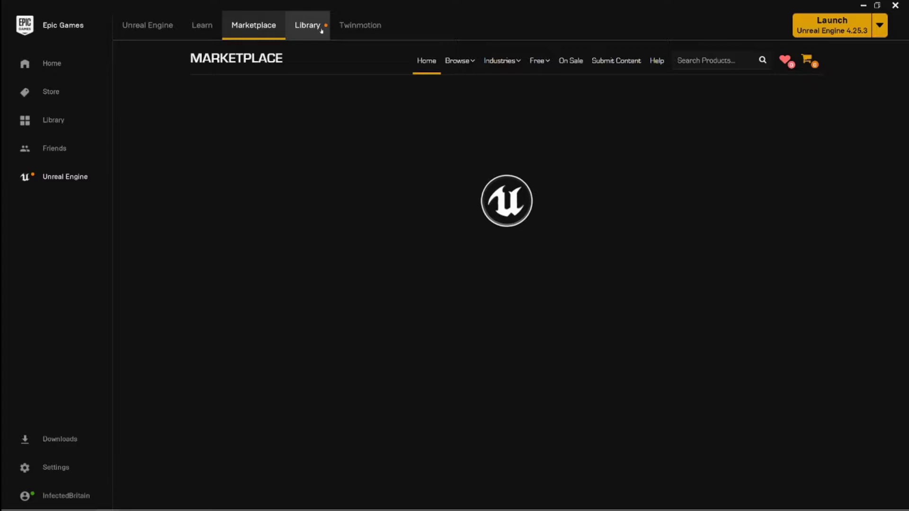
pyautogui.click(672, 65)
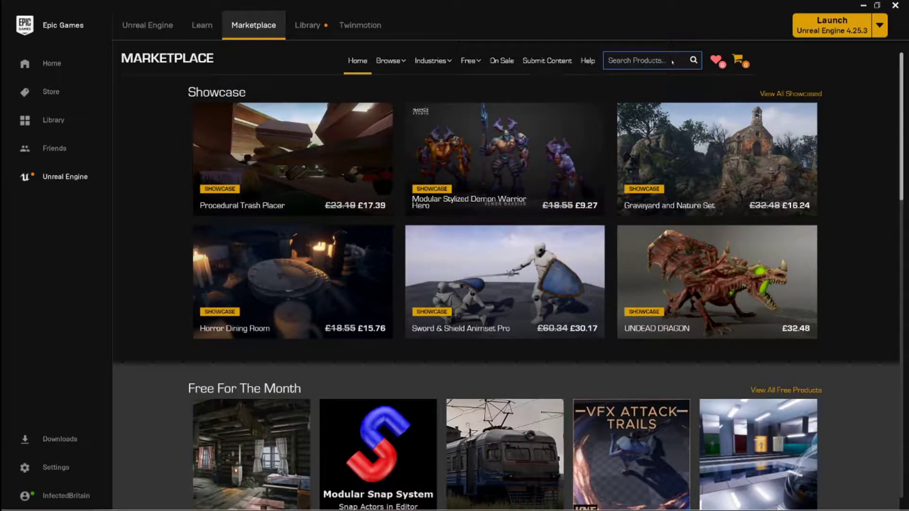
pyautogui.hotkey('shift', 'Tab')
pyautogui.click(610, 60)
pyautogui.write('Brushify')
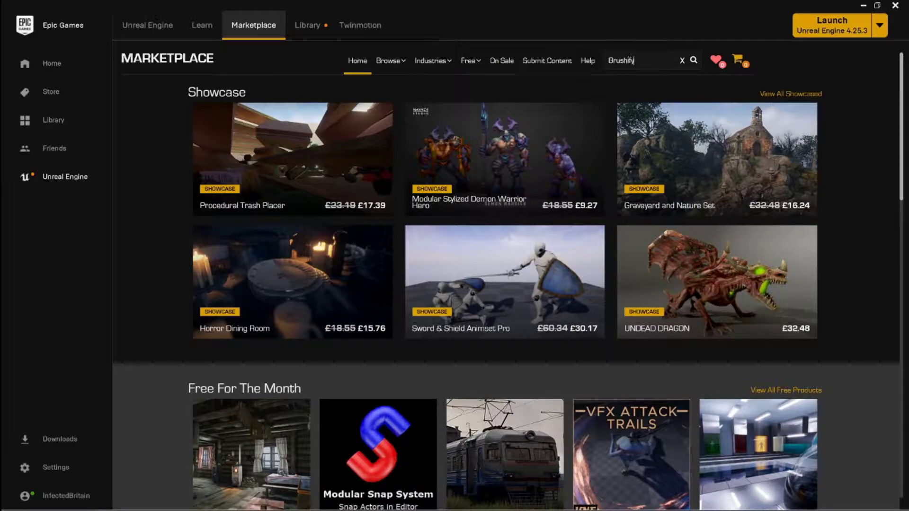
pyautogui.press('Return')
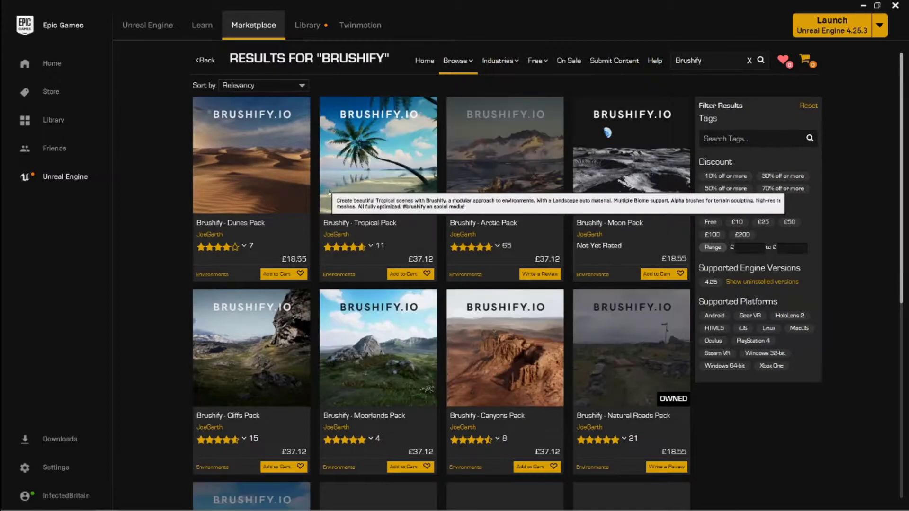
# - Examine the Brushify environment packs in the marketplace results and return to the Unreal editor
pyautogui.scroll(-1, 329, 213)
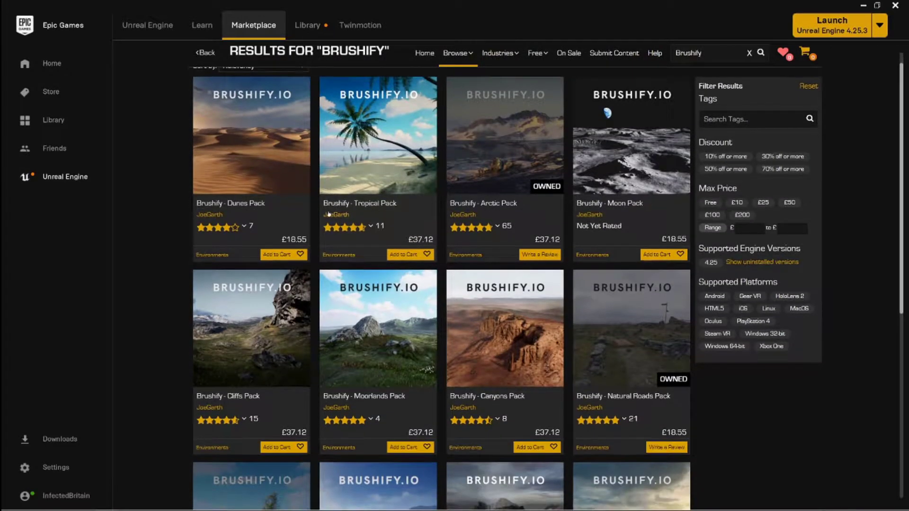
pyautogui.scroll(1, 329, 214)
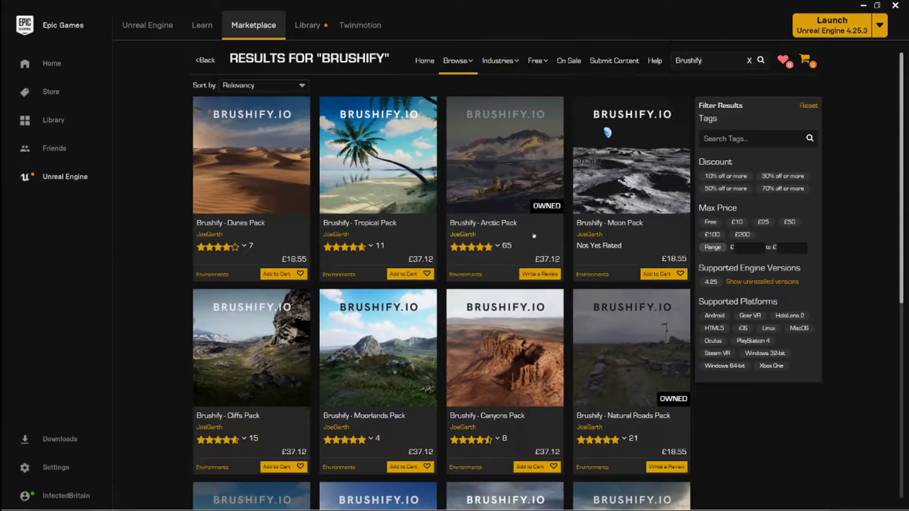
pyautogui.scroll(-2, 533, 236)
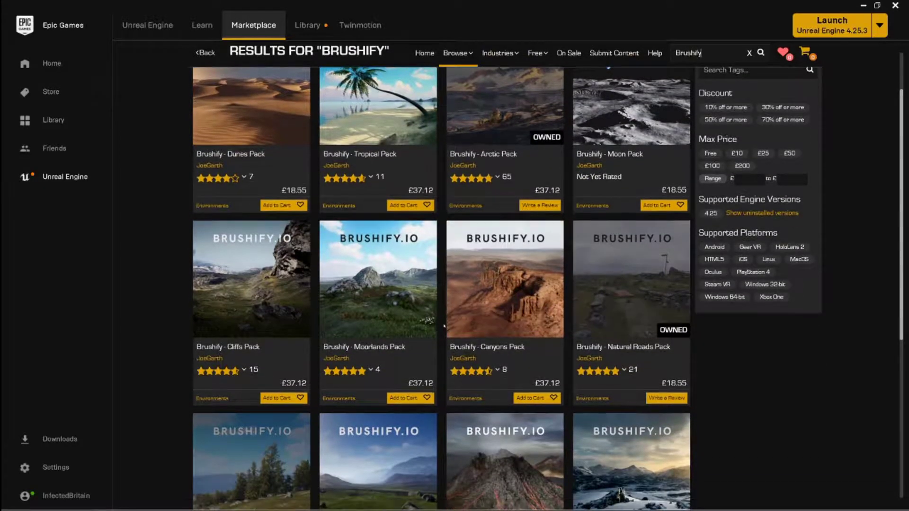
pyautogui.scroll(-1, 444, 326)
pyautogui.scroll(-2, 444, 325)
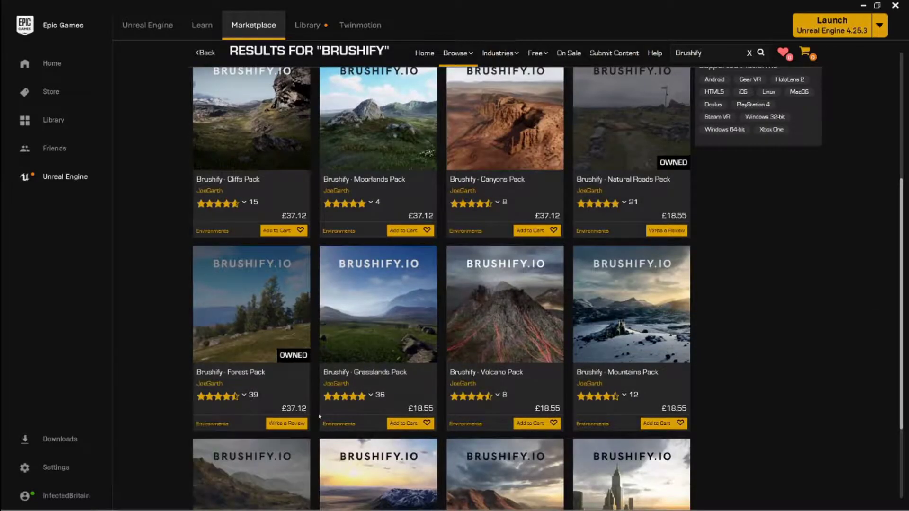
pyautogui.scroll(-2, 329, 335)
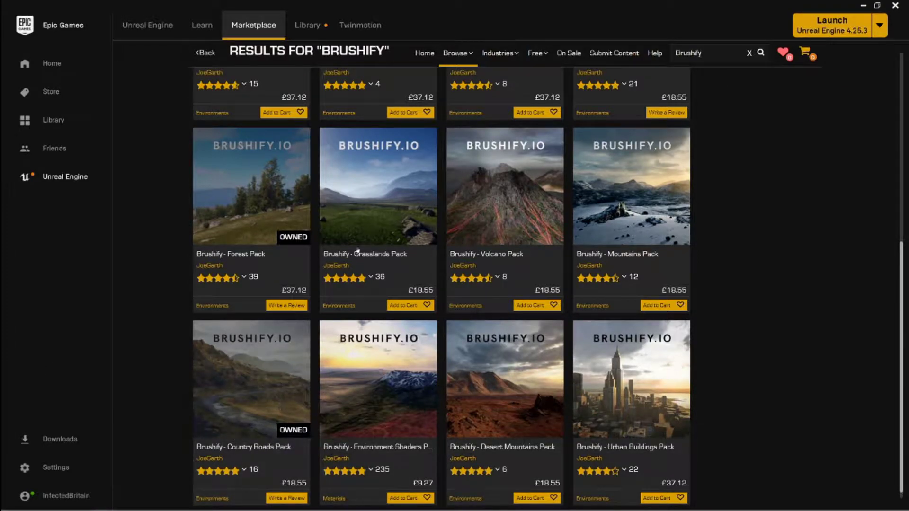
pyautogui.scroll(1, 322, 255)
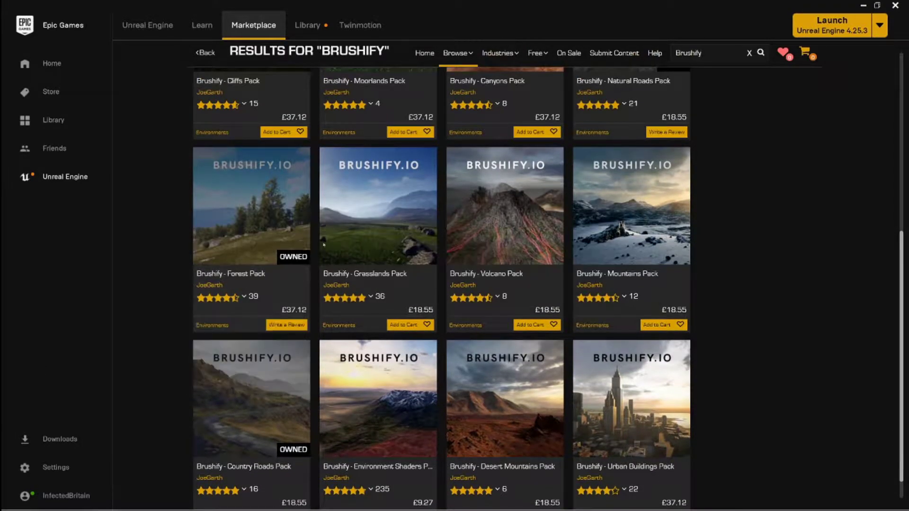
pyautogui.scroll(2, 262, 294)
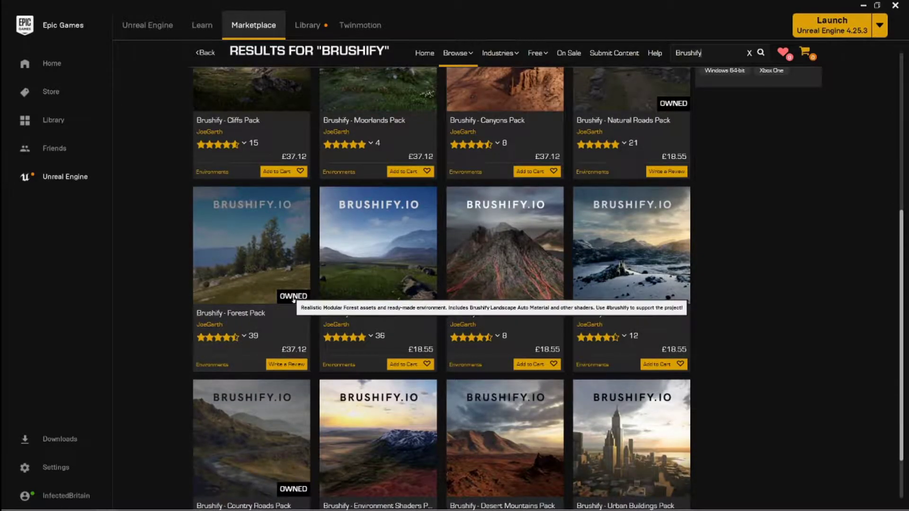
pyautogui.scroll(5, 326, 294)
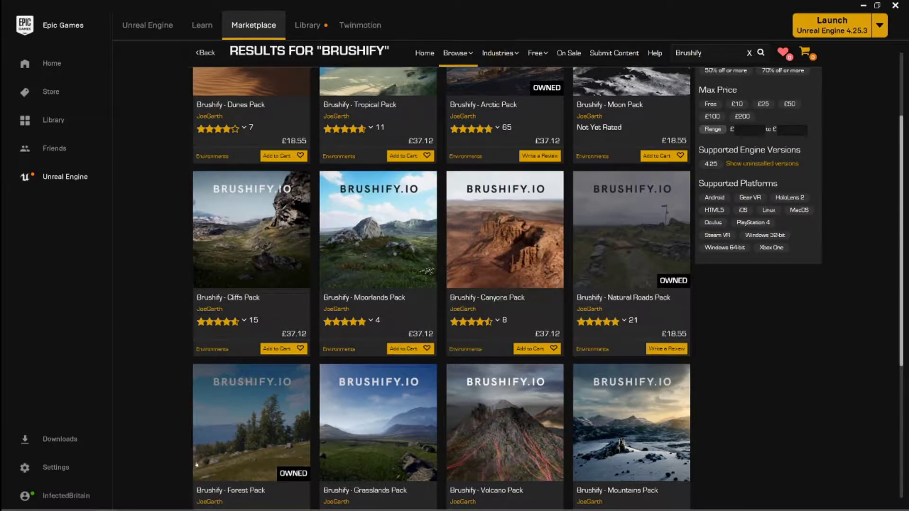
pyautogui.scroll(3, 377, 373)
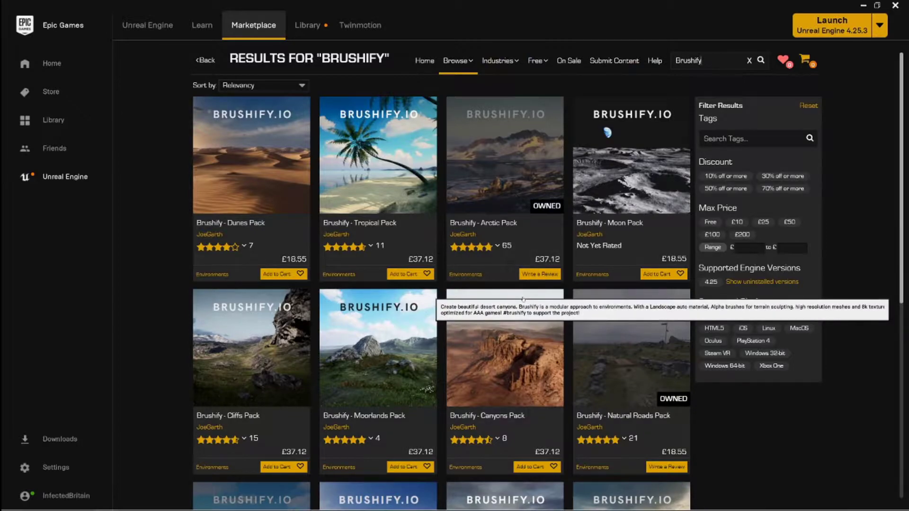
pyautogui.click(863, 5)
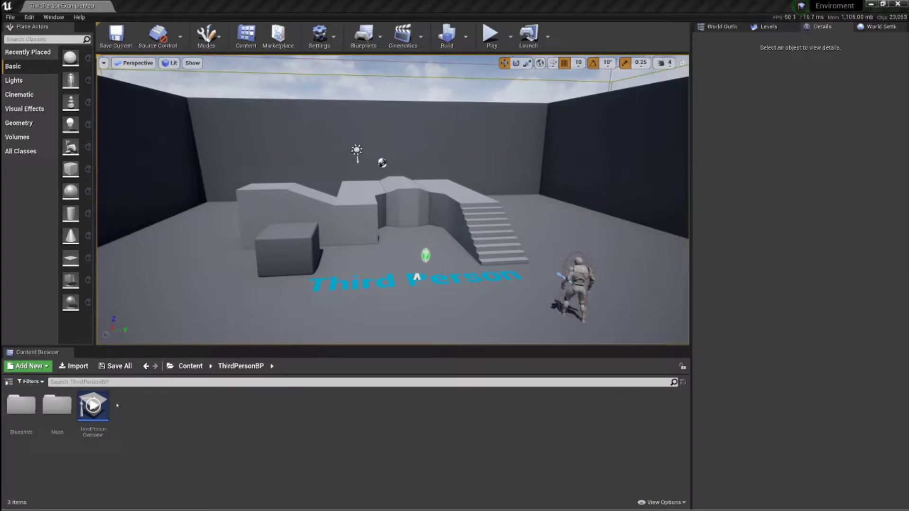
# - Create a new level named Level1 in the ThirdPersonBP folder
pyautogui.doubleClick(56, 404)
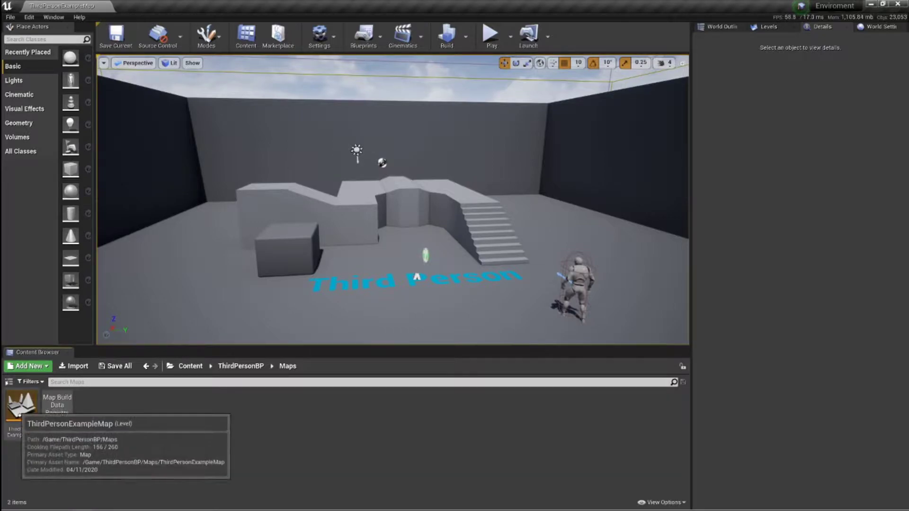
pyautogui.click(241, 365)
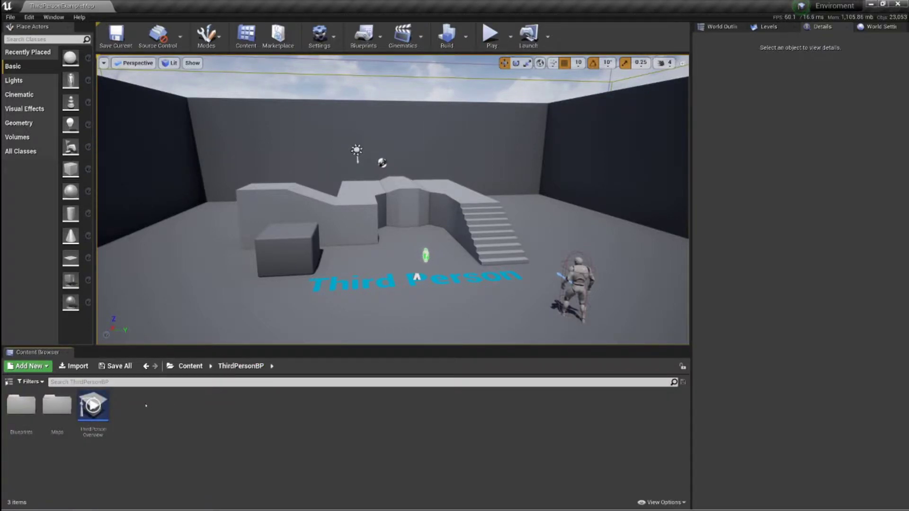
pyautogui.rightClick(145, 405)
pyautogui.click(211, 175)
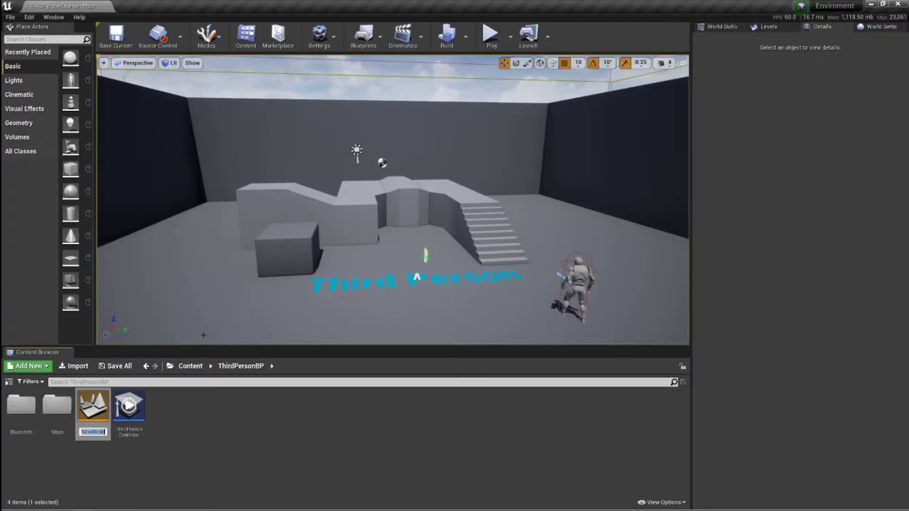
pyautogui.write('Level1')
pyautogui.press('Return')
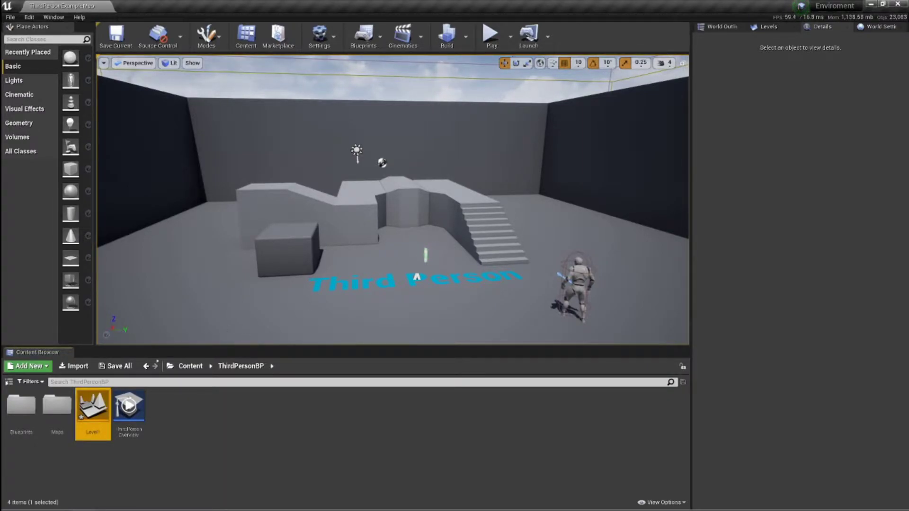
# - Open the new Level1 level from the ThirdPersonBP folder for editing
pyautogui.moveTo(93, 406); pyautogui.dragTo(213, 425)
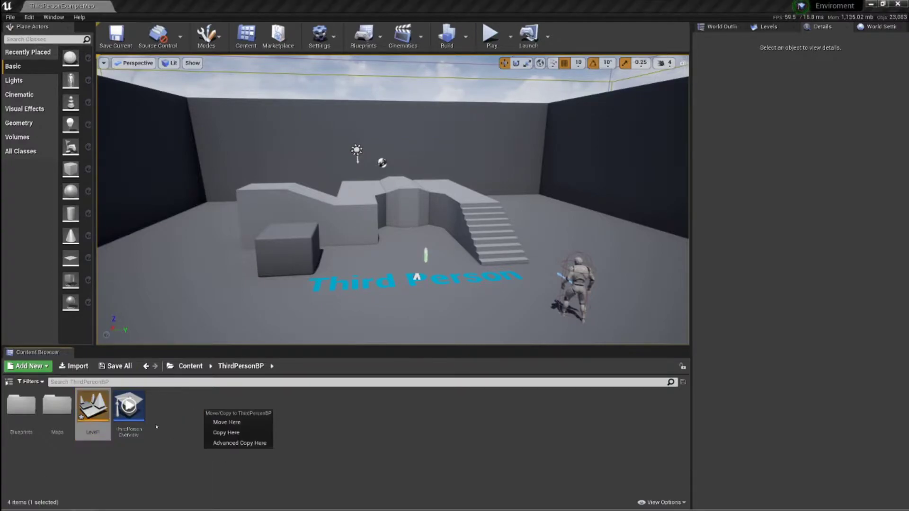
pyautogui.click(227, 422)
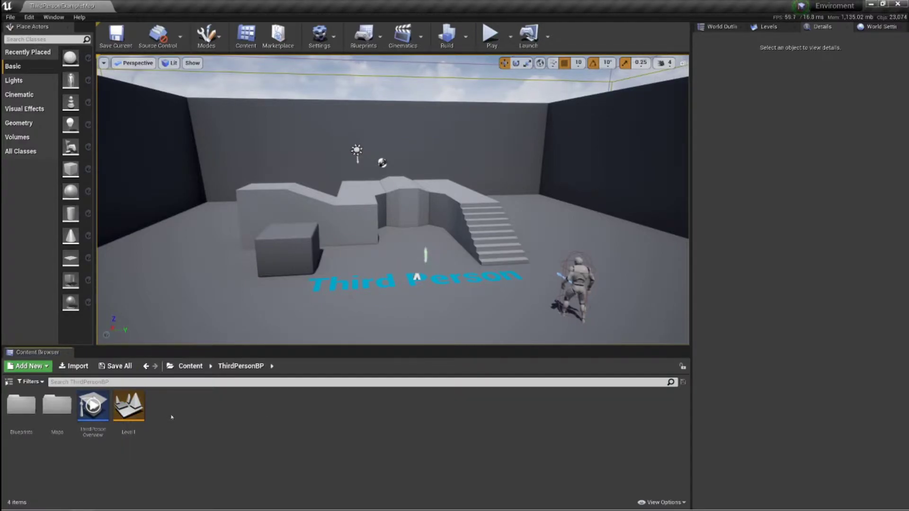
pyautogui.doubleClick(135, 408)
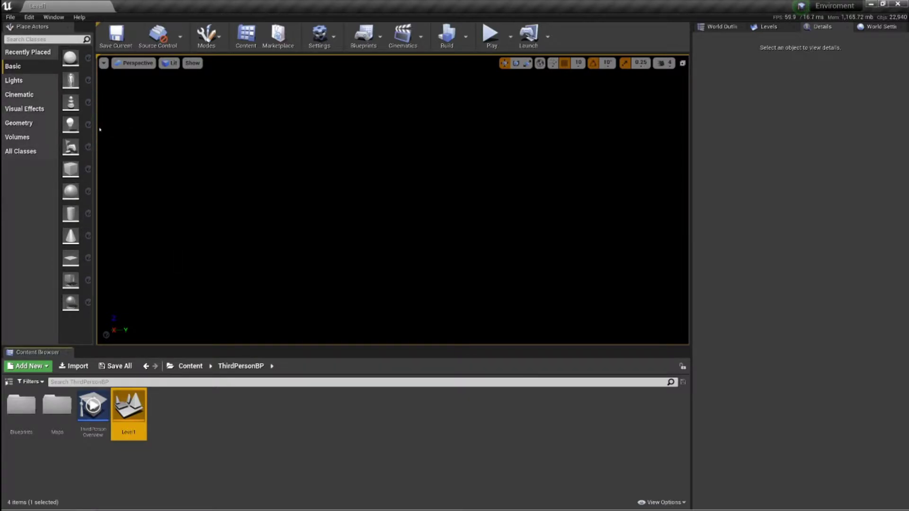
# - Place a Sky Light at about X 760, Y 110, Z 70 and a Directional Light at about X 760, Y 60, Z 110
pyautogui.moveTo(93, 135); pyautogui.dragTo(182, 134)
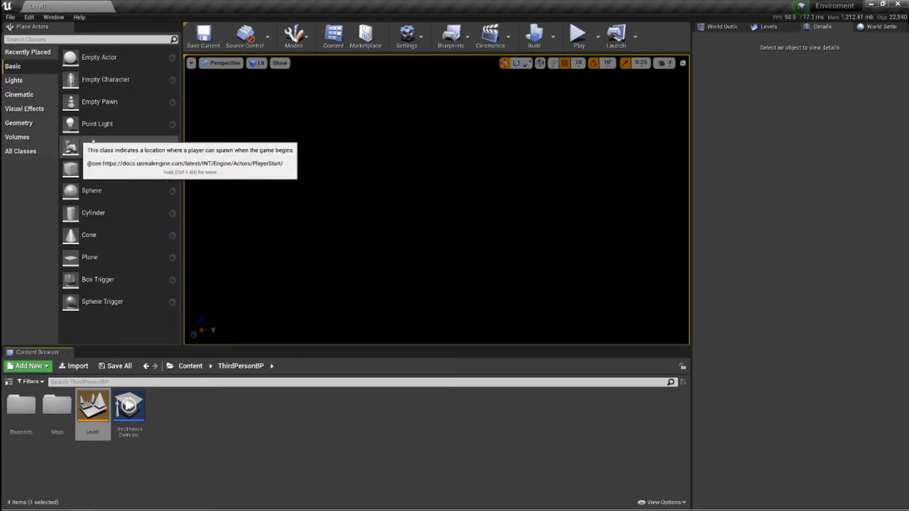
pyautogui.click(28, 83)
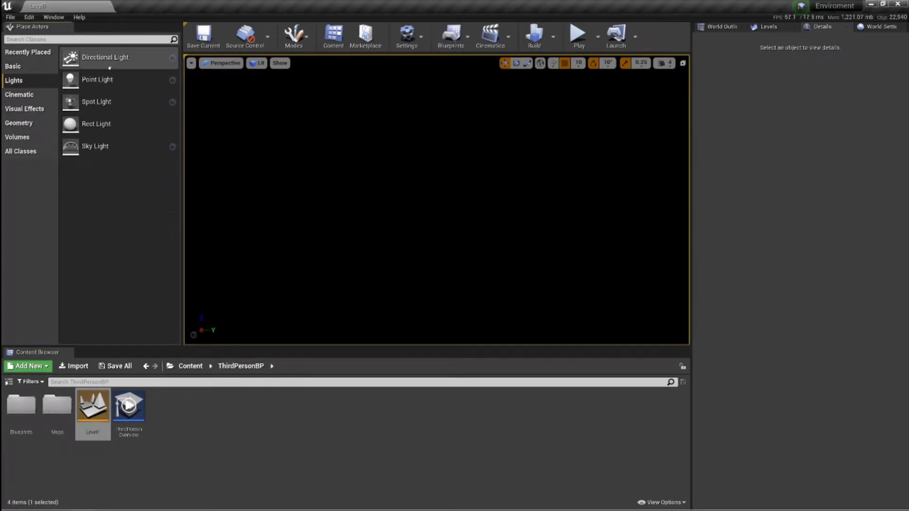
pyautogui.moveTo(94, 146); pyautogui.dragTo(474, 176)
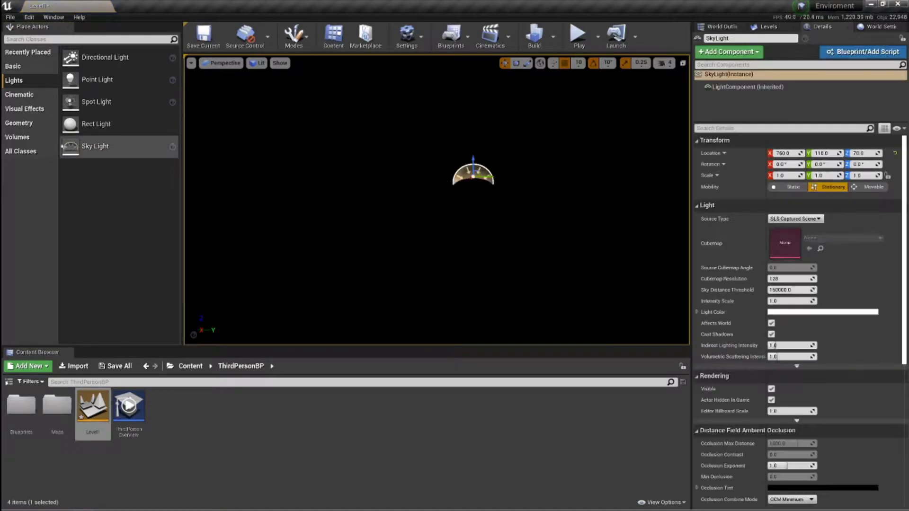
pyautogui.moveTo(100, 58); pyautogui.dragTo(456, 163)
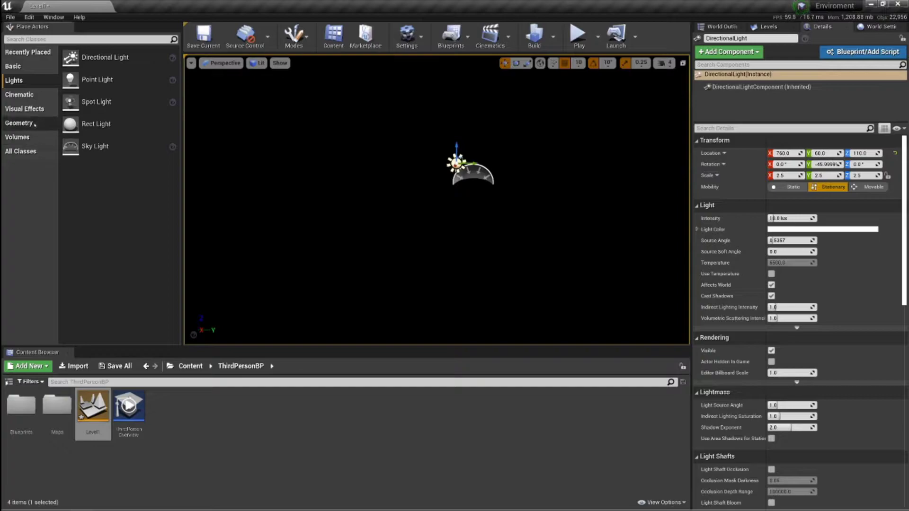
# - Add an Exponential Height Fog to the level beside the Directional Light, at about Y -30, Z 80
pyautogui.click(19, 122)
pyautogui.click(17, 137)
pyautogui.click(22, 151)
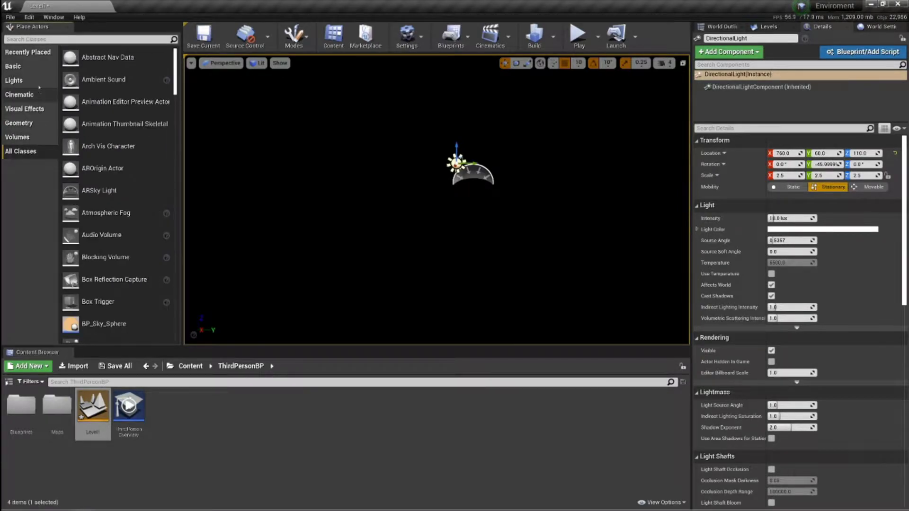
pyautogui.click(16, 81)
pyautogui.click(31, 96)
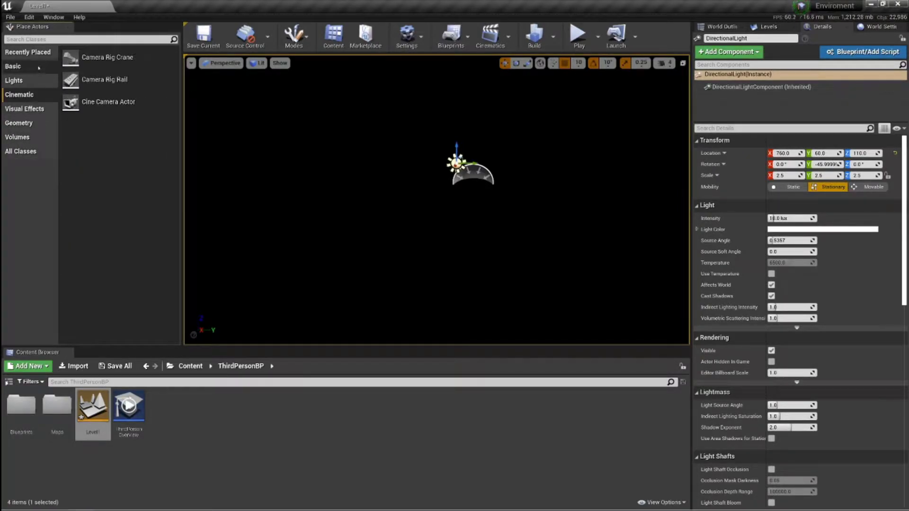
pyautogui.click(14, 67)
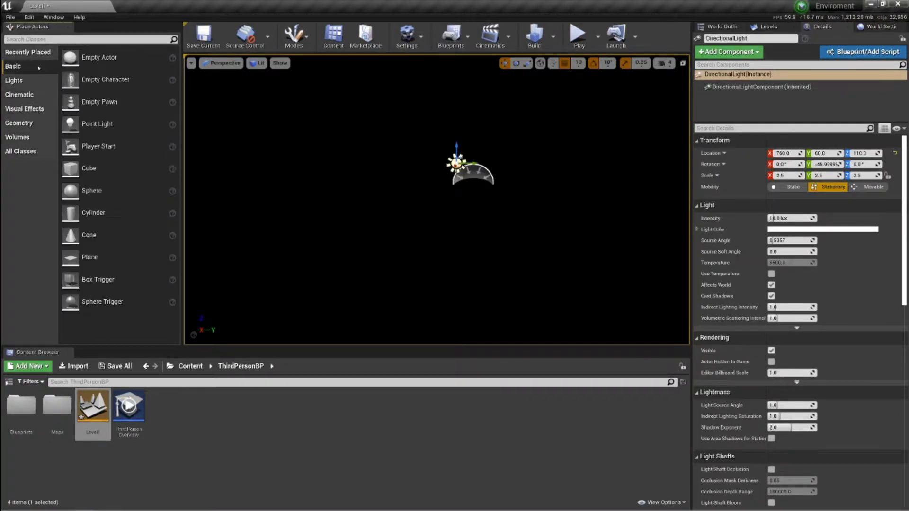
pyautogui.click(27, 108)
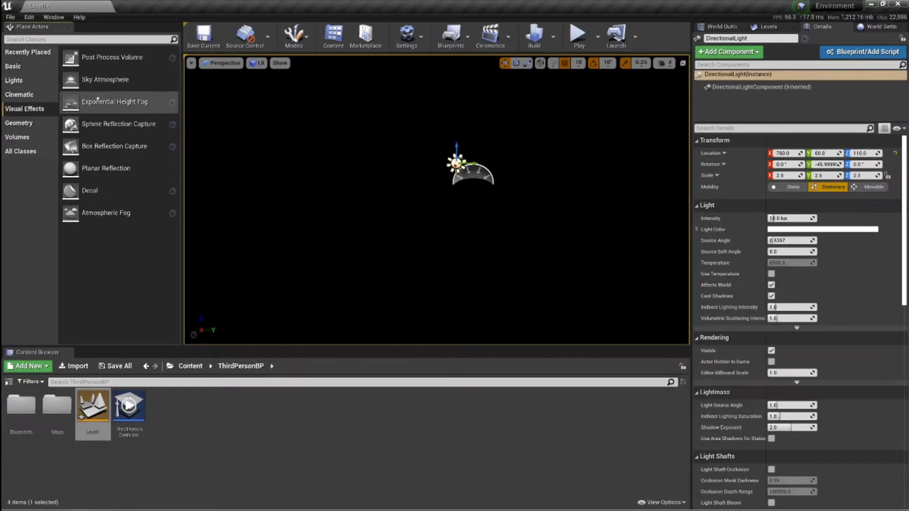
pyautogui.moveTo(113, 102); pyautogui.dragTo(426, 172)
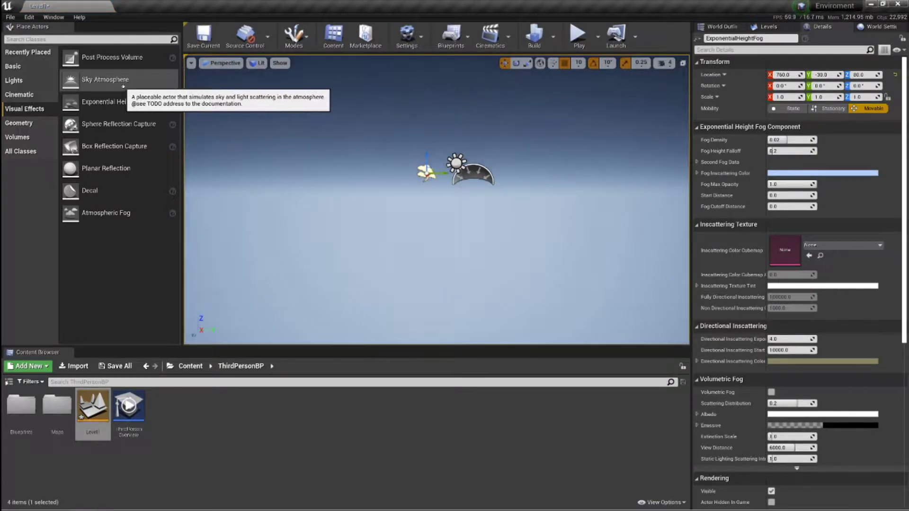
# - Add a Sky Atmosphere at about Y 40, Z 160 and an Atmospheric Fog at about Y -90, Z 110 beside the lights
pyautogui.moveTo(123, 88); pyautogui.dragTo(450, 144)
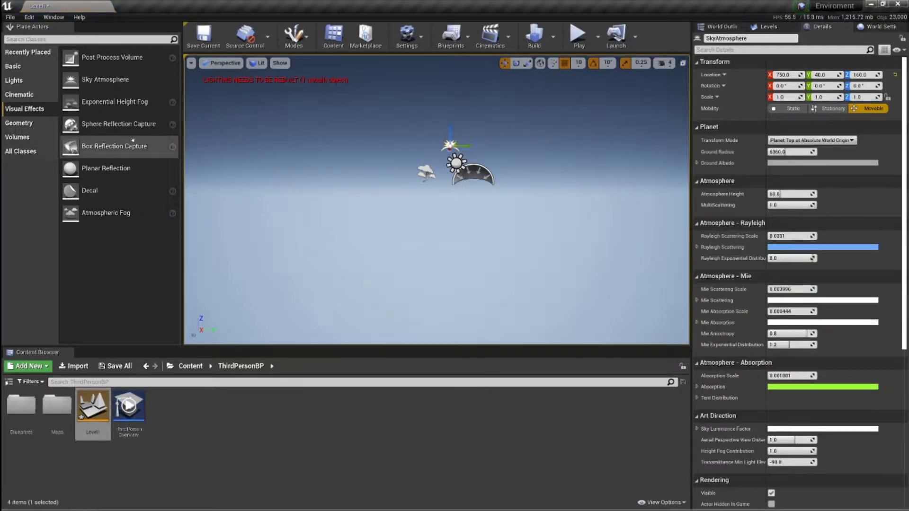
pyautogui.moveTo(105, 219); pyautogui.dragTo(406, 163)
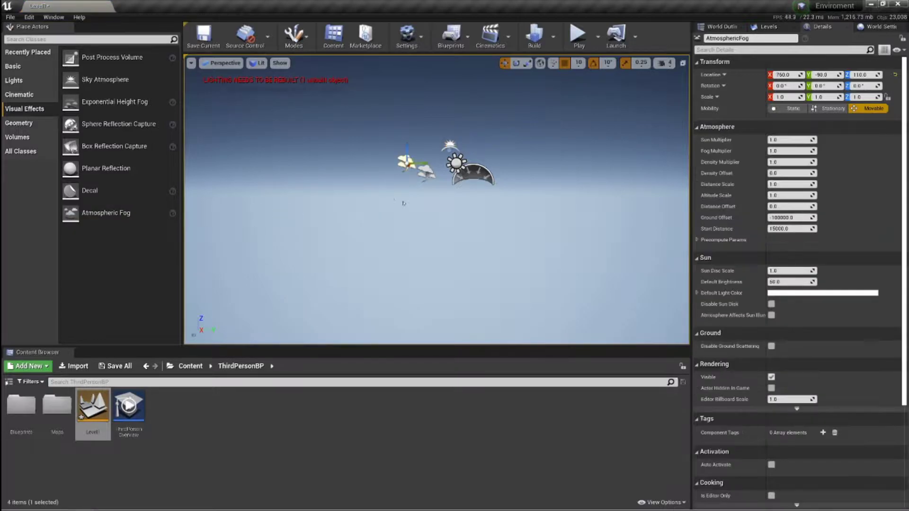
pyautogui.moveTo(402, 203); pyautogui.dragTo(438, 208, button='right')
pyautogui.scroll(-5, 438, 209)
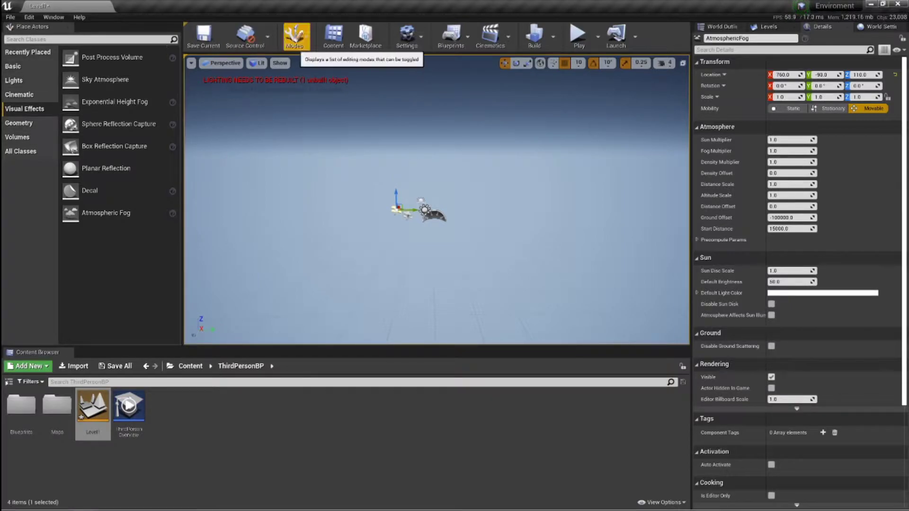
# - Switch to Landscape editing mode to set up a new landscape
pyautogui.click(295, 37)
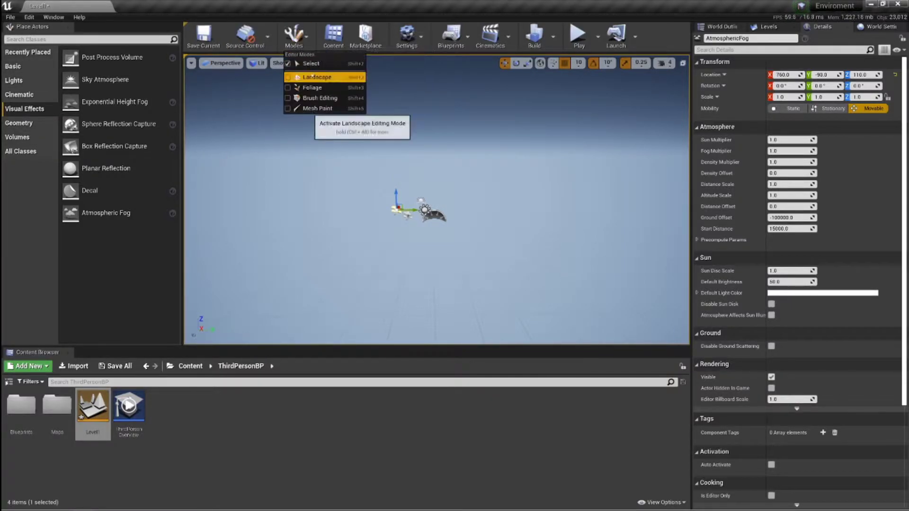
pyautogui.click(313, 77)
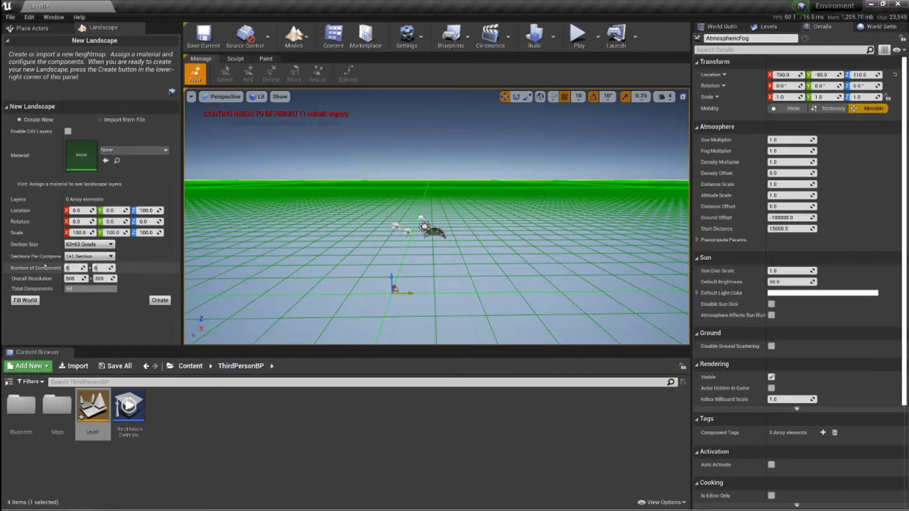
pyautogui.press('s')
pyautogui.moveTo(426, 217); pyautogui.dragTo(424, 267, button='right')
# - Try section sizes of 255×255 and 31×31 quads for the new landscape, then return to 63×63 quads
pyautogui.click(110, 244)
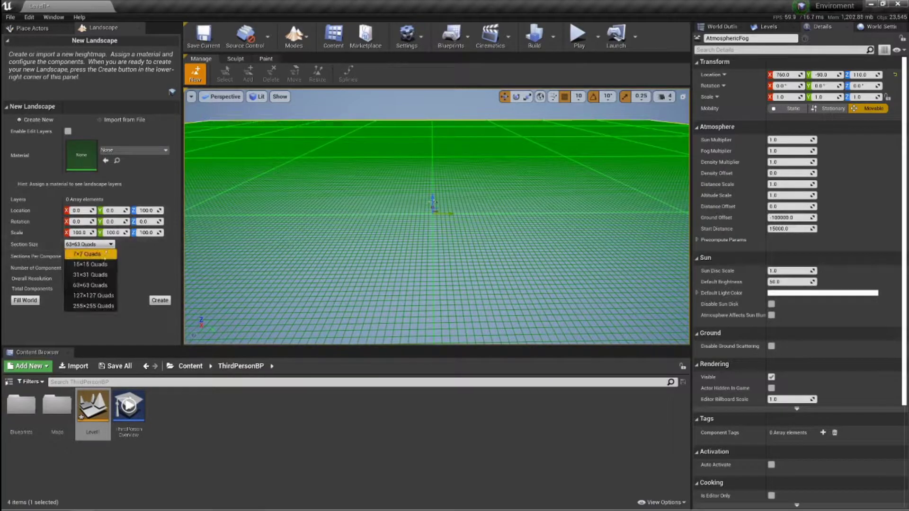
pyautogui.click(99, 307)
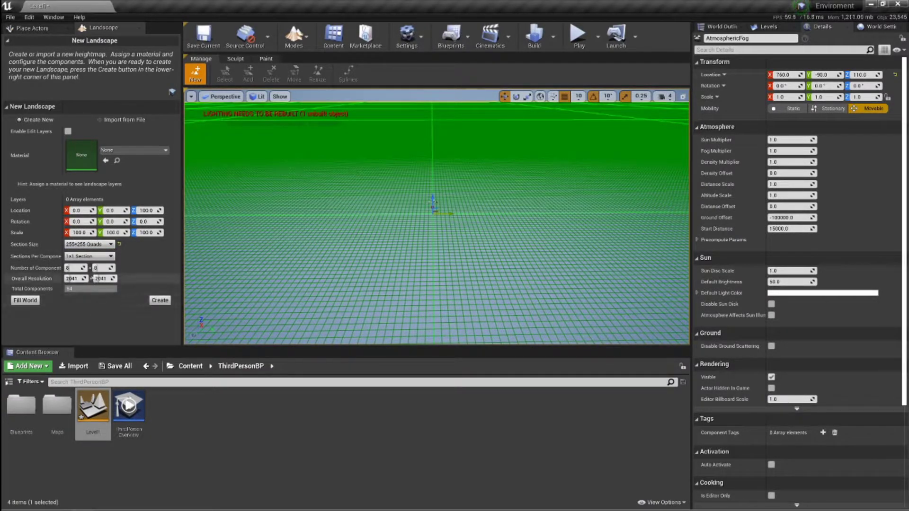
pyautogui.click(97, 244)
pyautogui.click(101, 278)
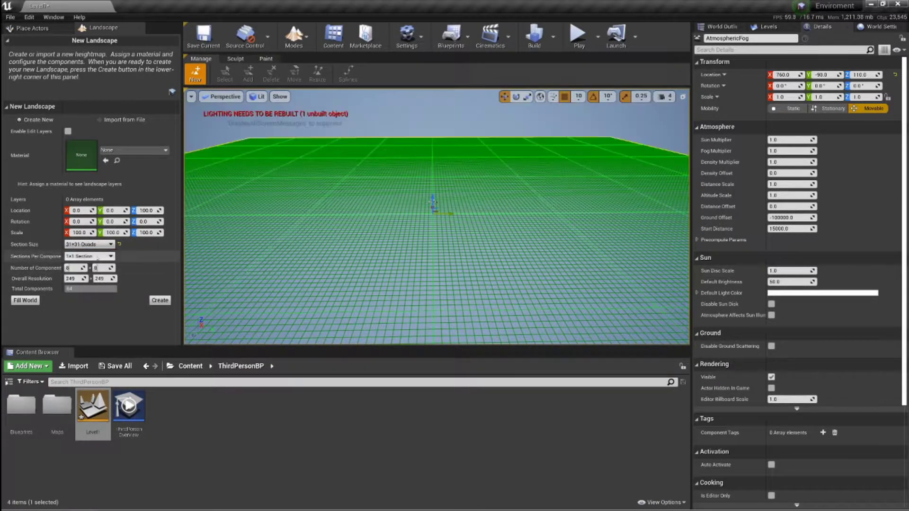
pyautogui.click(95, 244)
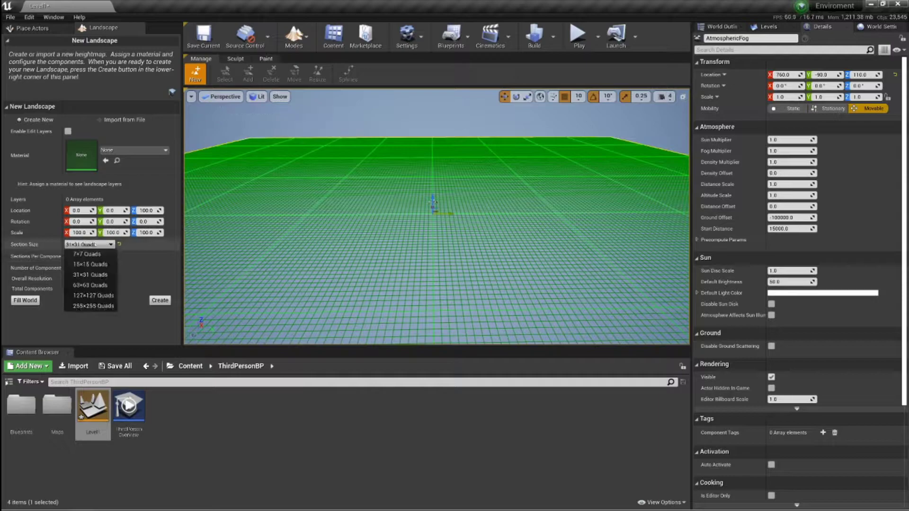
pyautogui.click(108, 285)
pyautogui.click(89, 244)
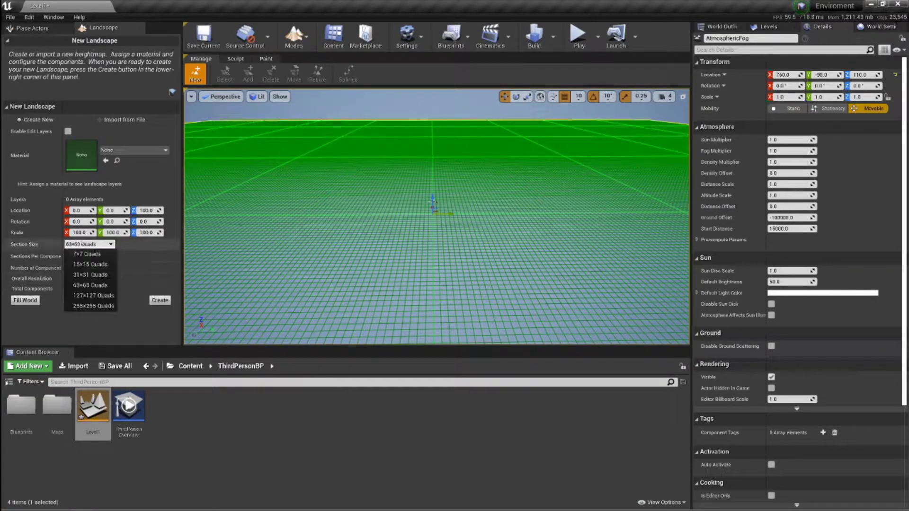
pyautogui.click(90, 275)
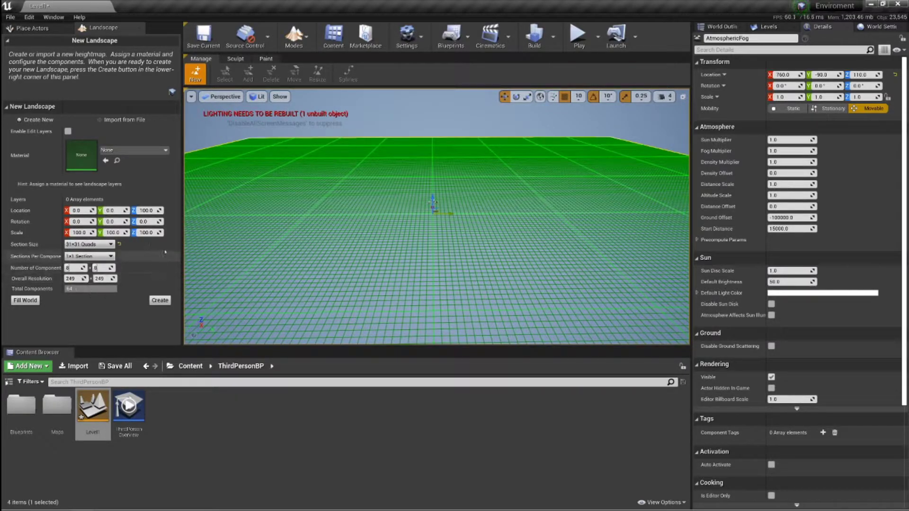
pyautogui.click(107, 244)
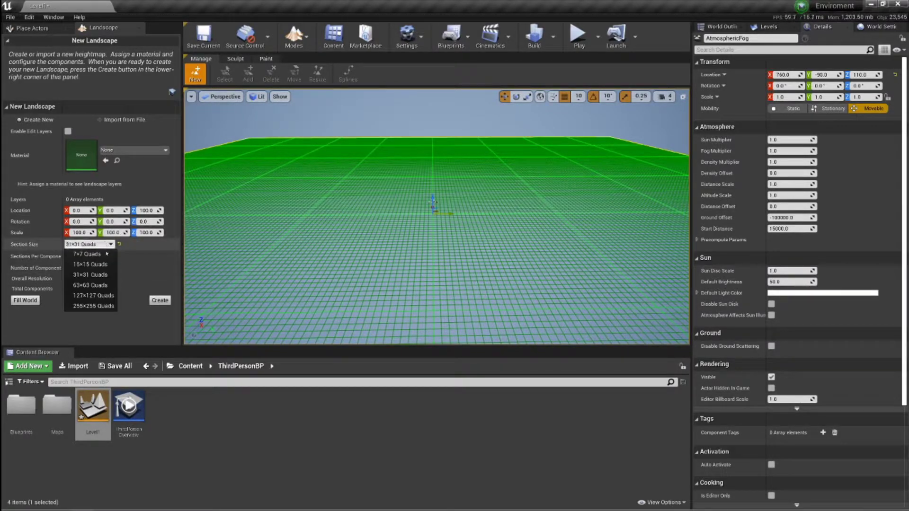
pyautogui.click(90, 285)
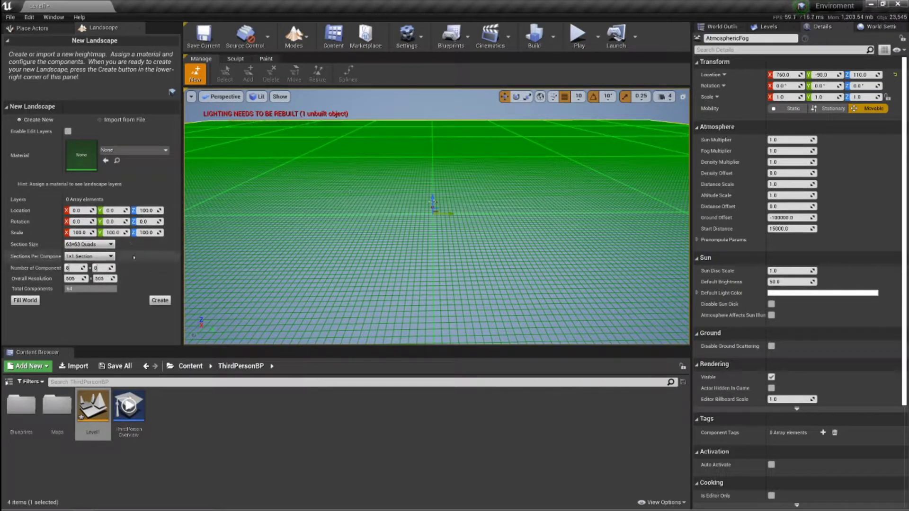
# - Set the new landscape's number of components to 32 × 32
pyautogui.moveTo(75, 267); pyautogui.dragTo(97, 268)
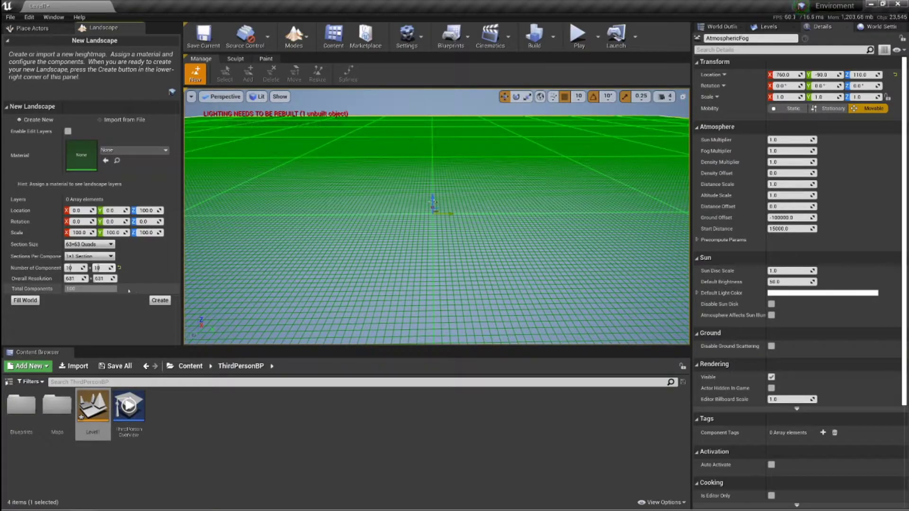
pyautogui.moveTo(75, 279); pyautogui.dragTo(85, 268)
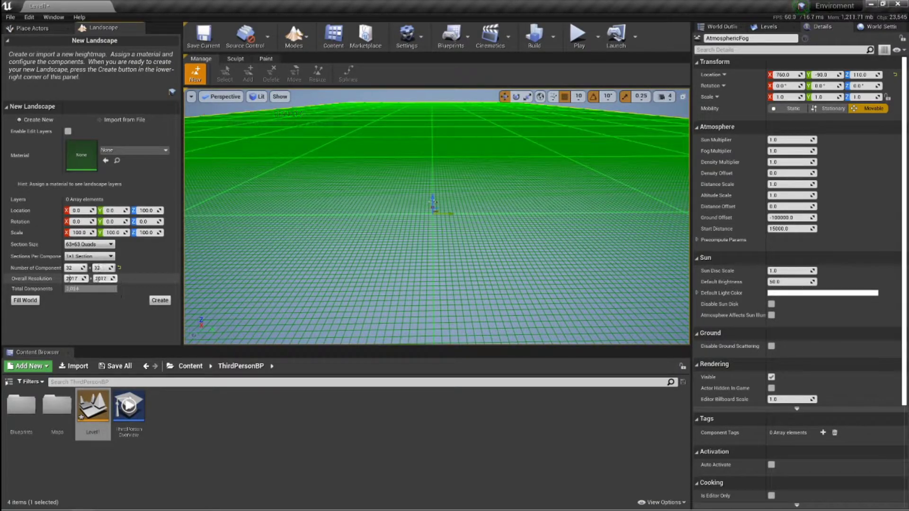
pyautogui.moveTo(109, 268); pyautogui.dragTo(118, 268)
pyautogui.moveTo(331, 213); pyautogui.dragTo(310, 175, button='right')
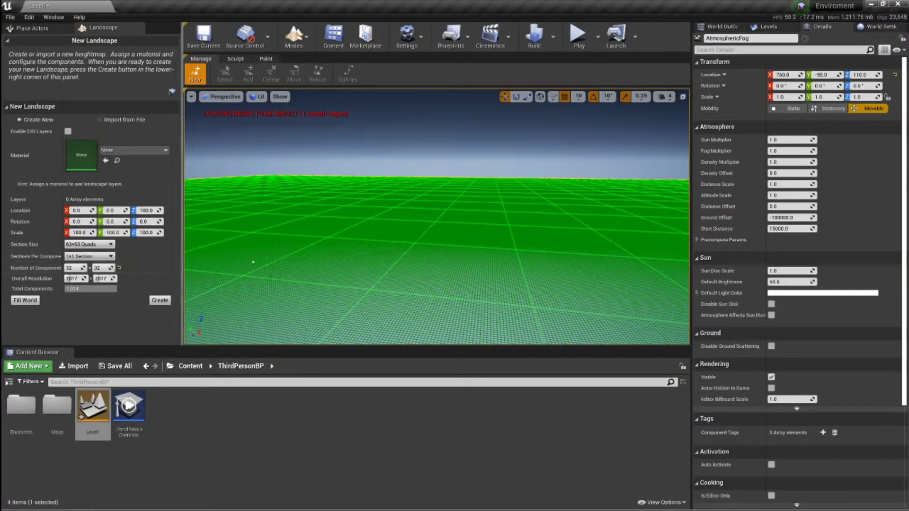
pyautogui.moveTo(387, 229); pyautogui.dragTo(336, 258, button='right')
pyautogui.press('w')
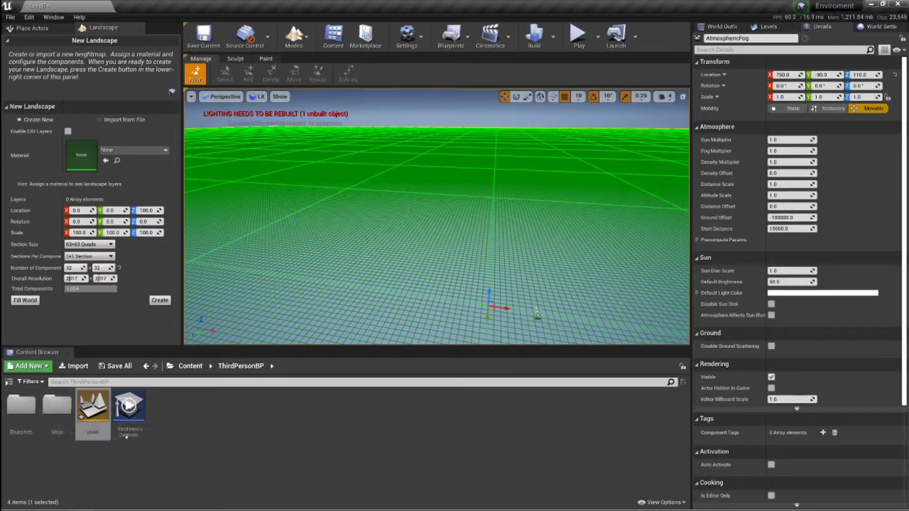
# - Assign the MI_Landscape material from the Brushify/Materials/Landscape folder to the new landscape
pyautogui.click(190, 366)
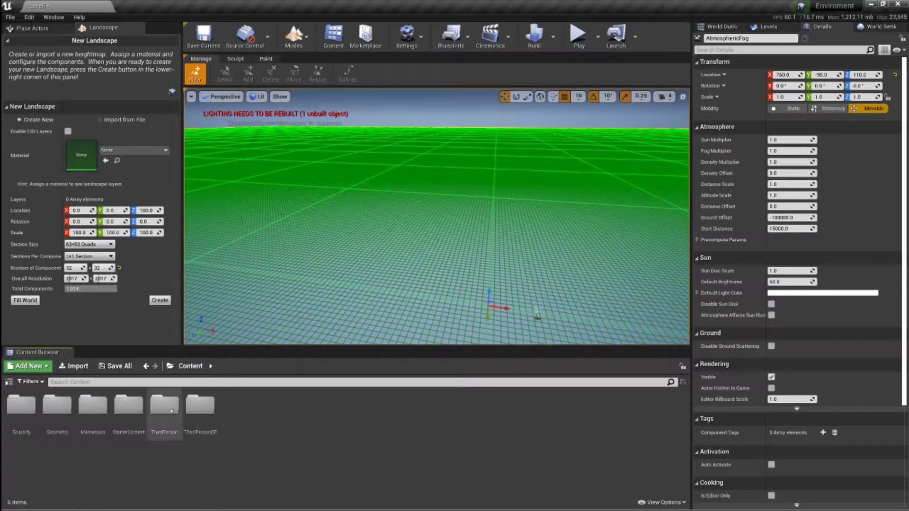
pyautogui.doubleClick(201, 406)
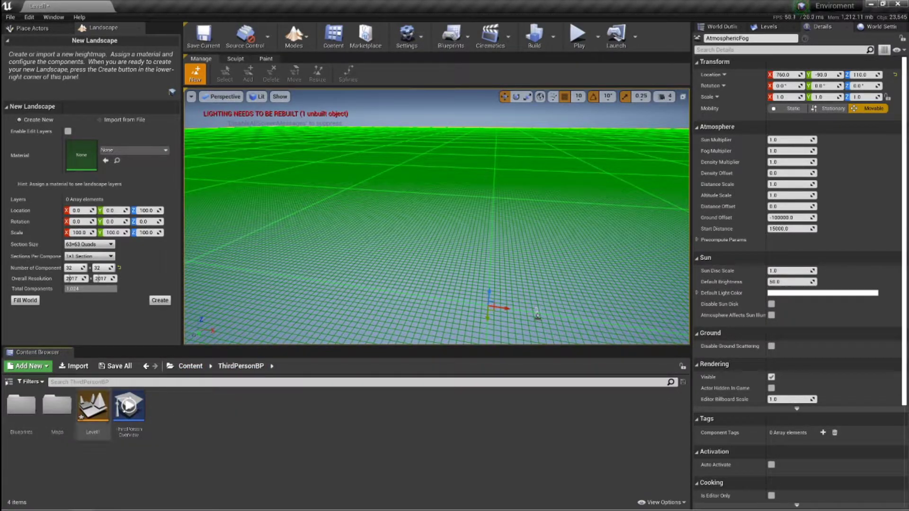
pyautogui.click(192, 367)
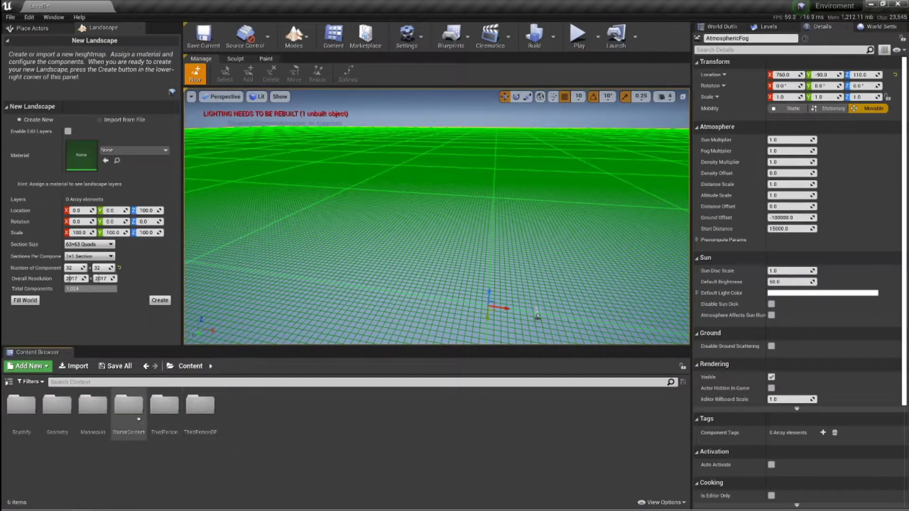
pyautogui.doubleClick(26, 412)
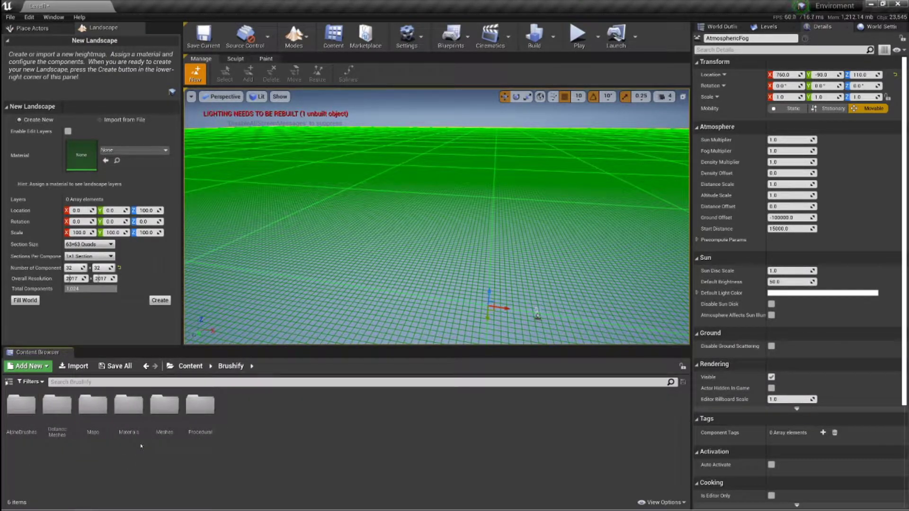
pyautogui.doubleClick(128, 406)
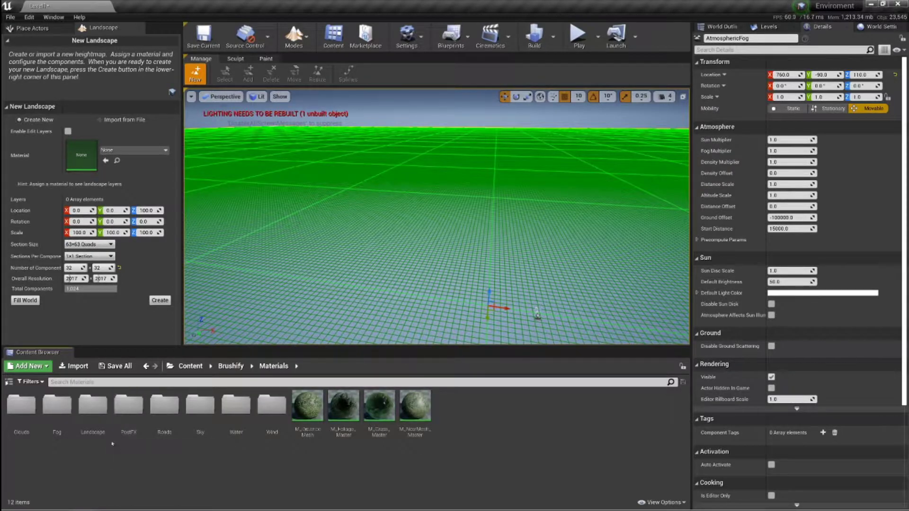
pyautogui.doubleClick(93, 405)
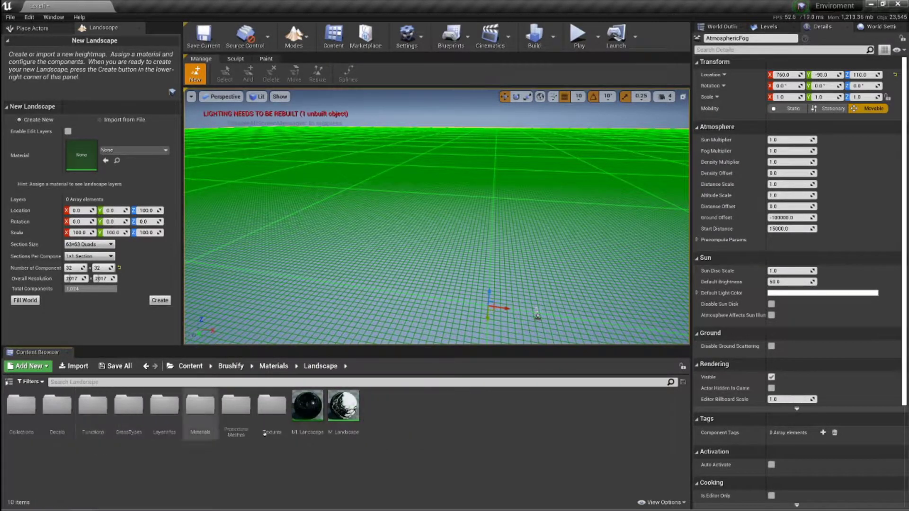
pyautogui.click(312, 413)
pyautogui.moveTo(86, 152); pyautogui.dragTo(80, 167)
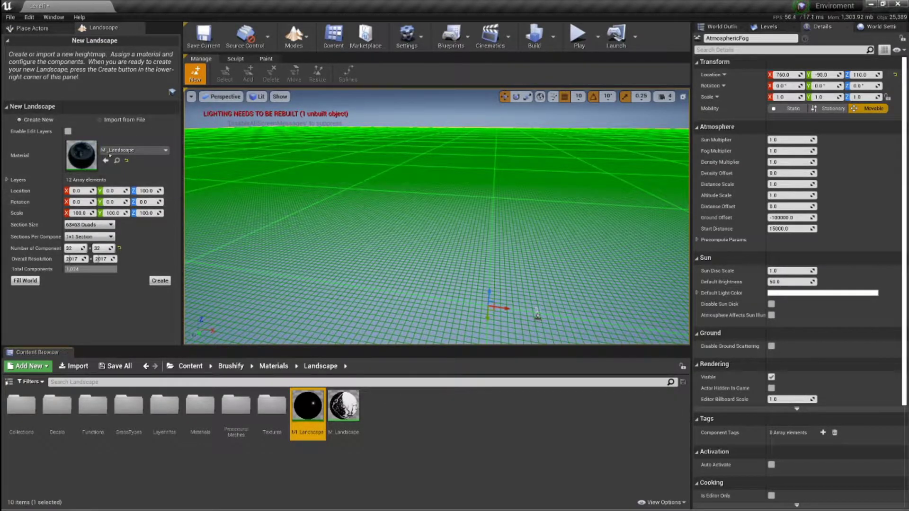
# - Create the landscape with the configured size and material
pyautogui.click(159, 281)
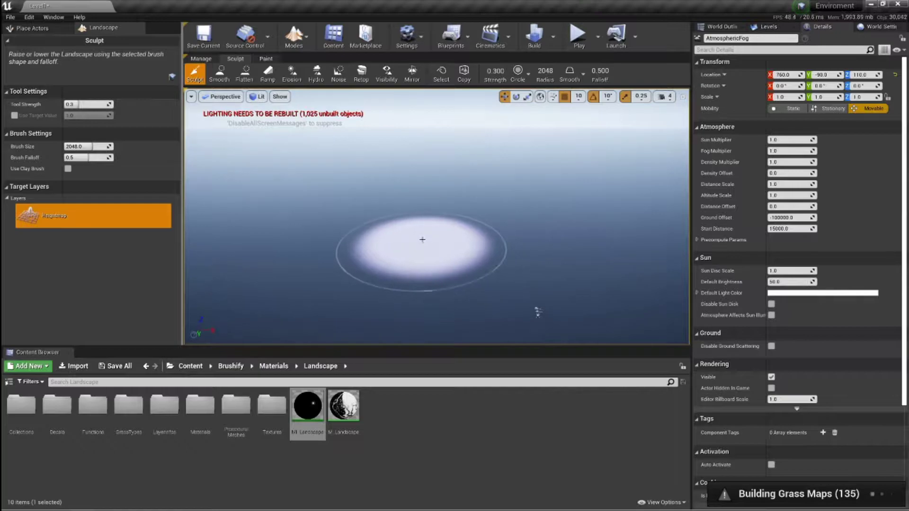
pyautogui.moveTo(422, 239)
pyautogui.mouseDown(button='right')
pyautogui.moveTo(583, 196)
pyautogui.moveTo(587, 239)
pyautogui.moveTo(488, 247)
pyautogui.moveTo(379, 270)
pyautogui.moveTo(332, 227)
pyautogui.moveTo(322, 236)
pyautogui.mouseUp(button='right')
pyautogui.moveTo(493, 254)
pyautogui.mouseDown(button='right')
pyautogui.moveTo(524, 239)
pyautogui.moveTo(577, 243)
pyautogui.moveTo(440, 267)
pyautogui.mouseUp(button='right')
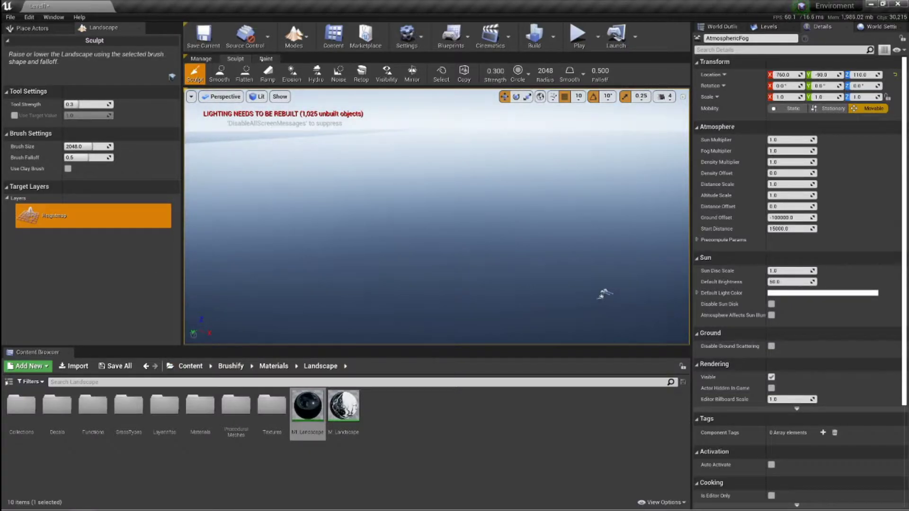
# - In landscape Paint mode, assign the Brushify Grass_LayerInfo asset from the Landscape/LayerInfos folder to the Grass layer
pyautogui.click(261, 60)
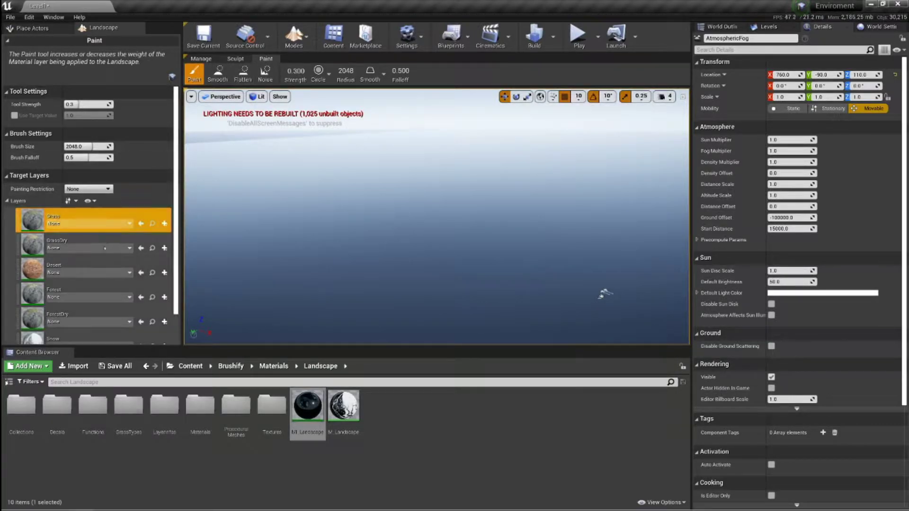
pyautogui.scroll(-2, 102, 256)
pyautogui.scroll(-7, 102, 256)
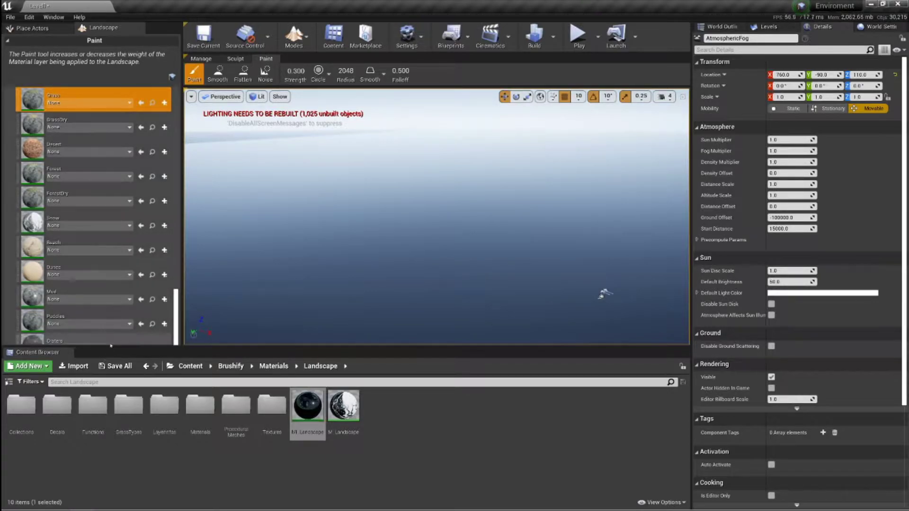
pyautogui.moveTo(112, 349); pyautogui.dragTo(111, 398)
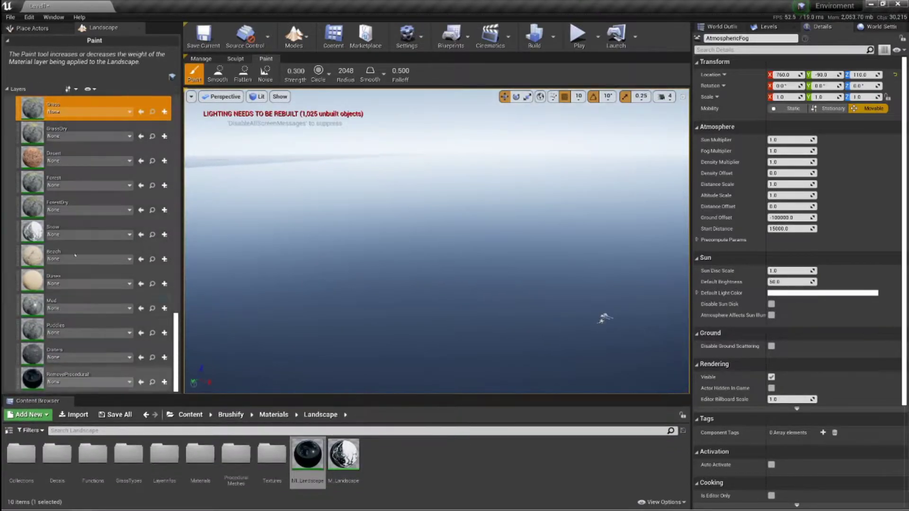
pyautogui.scroll(1, 68, 112)
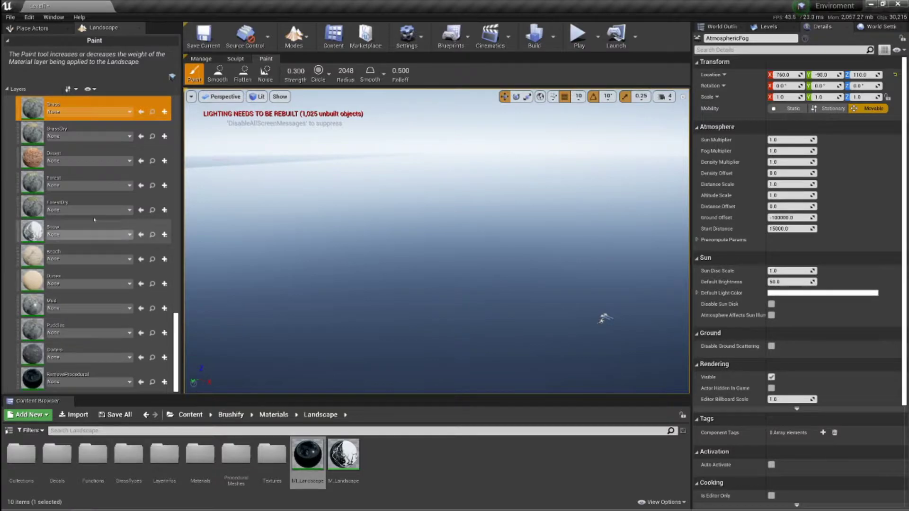
pyautogui.scroll(3, 58, 185)
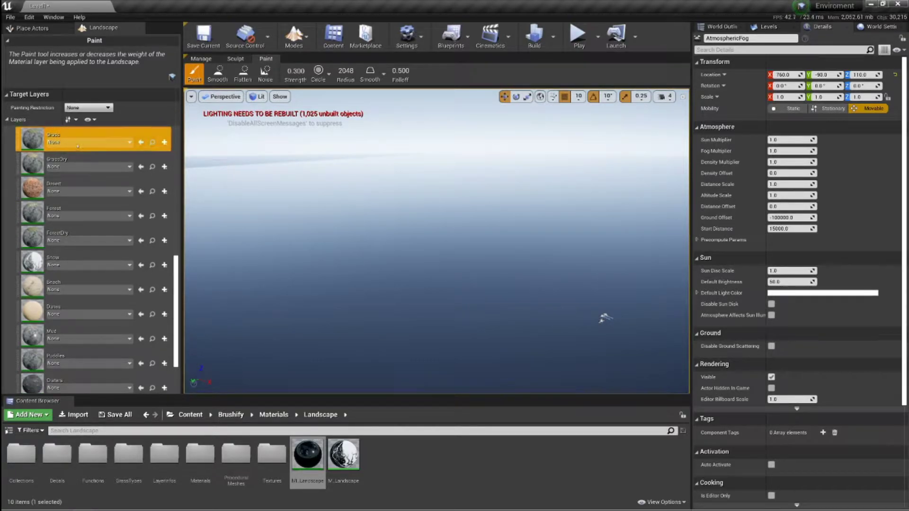
pyautogui.click(80, 142)
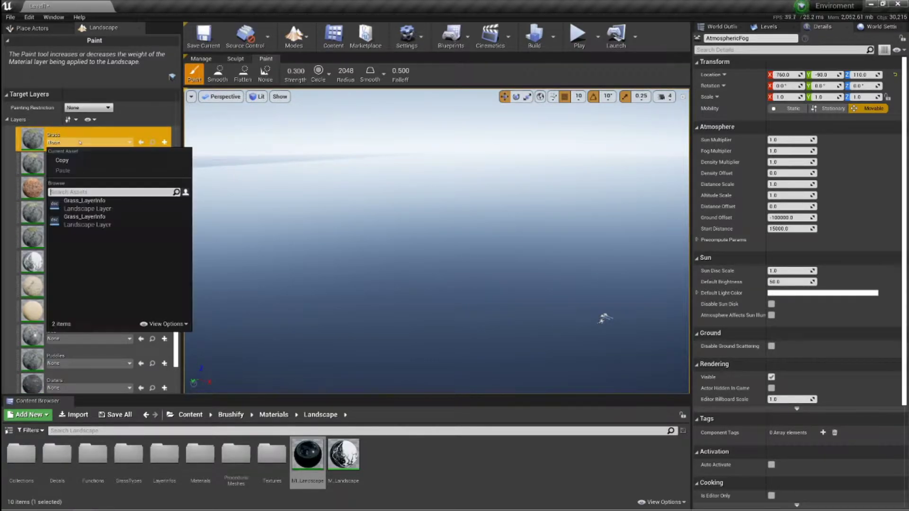
pyautogui.click(87, 223)
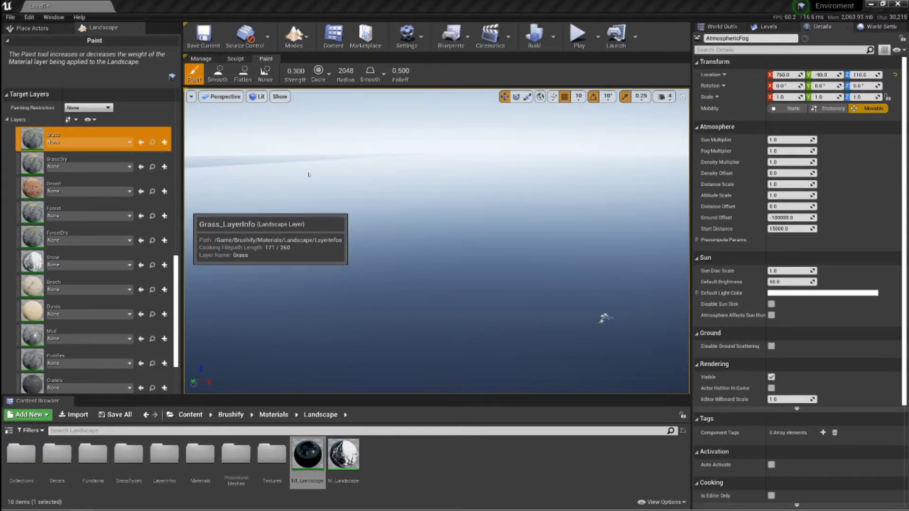
# - Examine the grass surface of the landscape up close
pyautogui.rightClick(355, 181)
pyautogui.moveTo(386, 248)
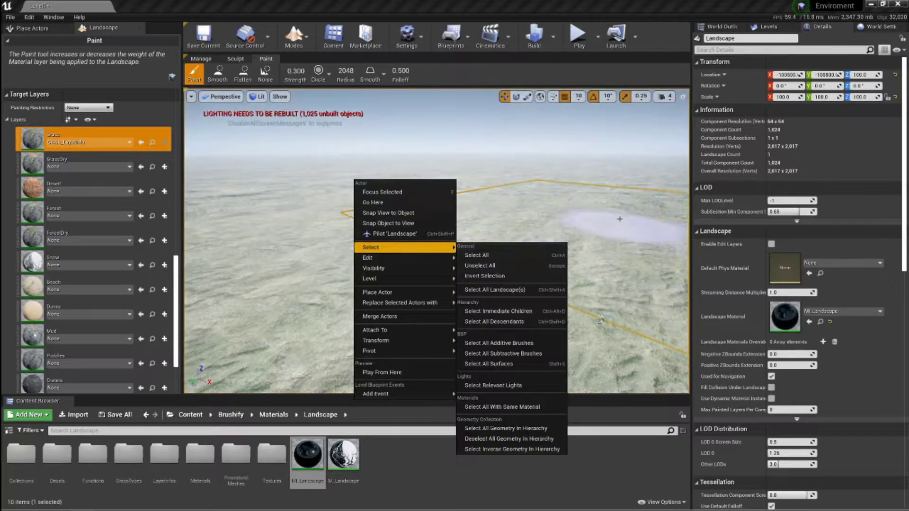
pyautogui.moveTo(618, 219); pyautogui.dragTo(502, 270, button='right')
pyautogui.moveTo(521, 213); pyautogui.dragTo(521, 213, button='right')
pyautogui.moveTo(436, 241); pyautogui.dragTo(455, 241, button='right')
pyautogui.press('w')
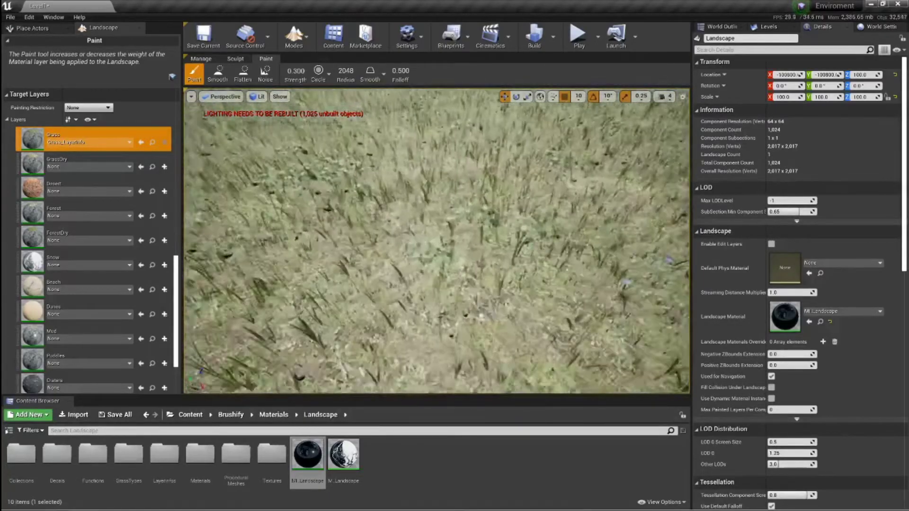
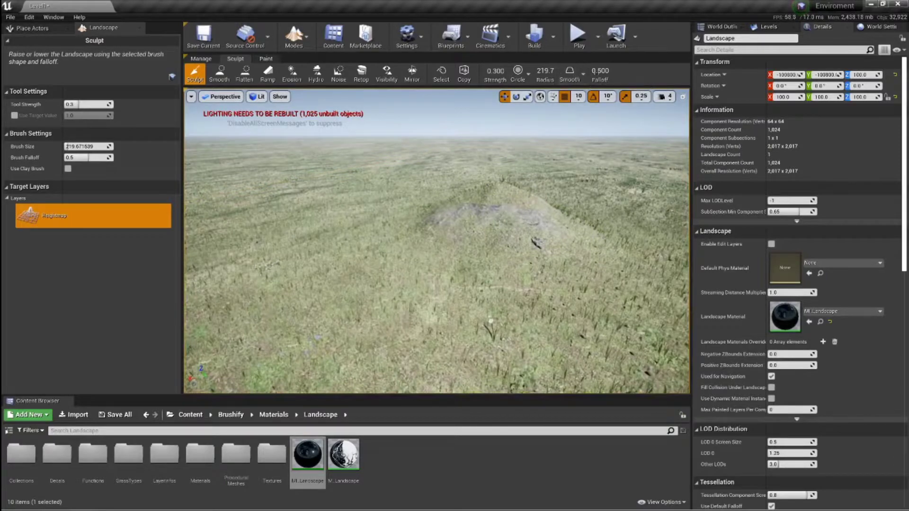
# - Sculpt a tall, steep mound on the grass plain with brush falloff 0.0 and tool strength 1.0
pyautogui.moveTo(598, 71); pyautogui.dragTo(608, 70)
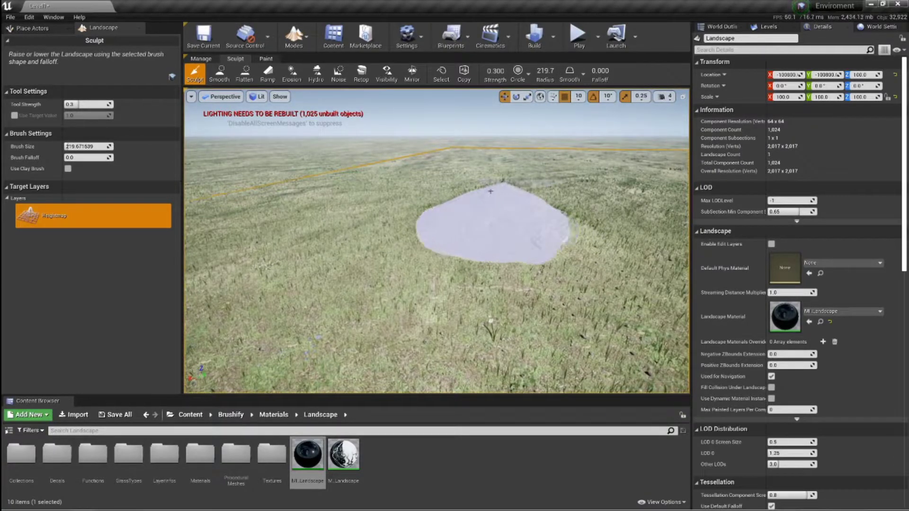
pyautogui.click(497, 193)
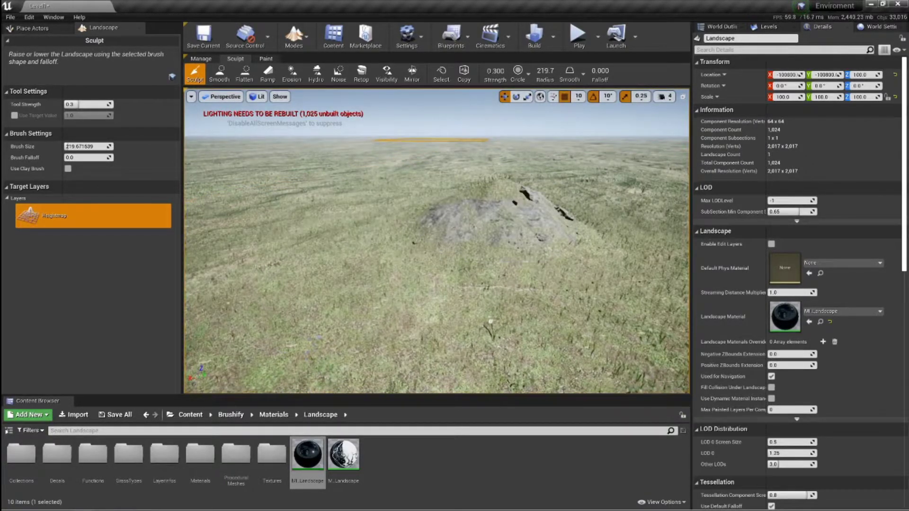
pyautogui.moveTo(436, 197)
pyautogui.mouseDown()
pyautogui.moveTo(510, 220)
pyautogui.moveTo(497, 199)
pyautogui.mouseUp()
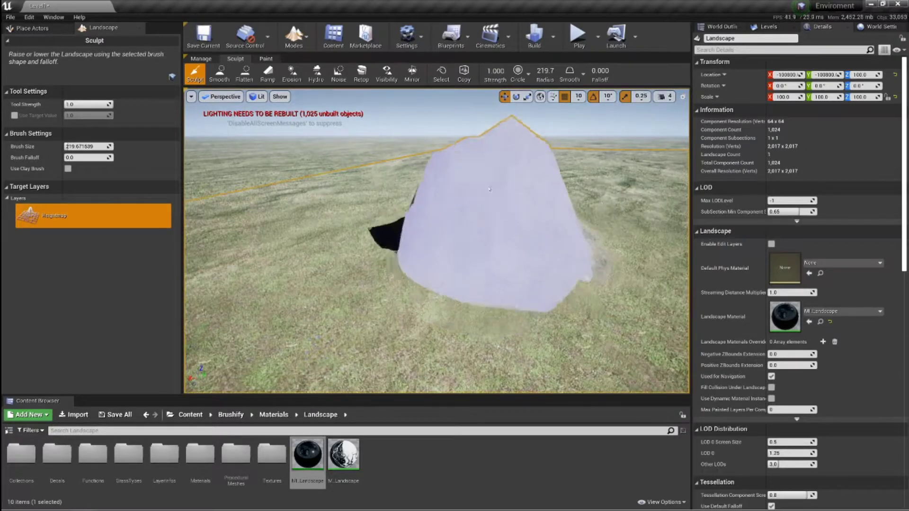
# - Examine the sculpted mound's rock slopes and grassy top from several sides and from above
pyautogui.moveTo(576, 288)
pyautogui.mouseDown(button='right')
pyautogui.moveTo(550, 288)
pyautogui.moveTo(634, 275)
pyautogui.moveTo(634, 289)
pyautogui.moveTo(611, 260)
pyautogui.moveTo(662, 260)
pyautogui.moveTo(591, 227)
pyautogui.moveTo(611, 237)
pyautogui.moveTo(611, 251)
pyautogui.moveTo(611, 223)
pyautogui.moveTo(658, 251)
pyautogui.moveTo(615, 254)
pyautogui.moveTo(672, 249)
pyautogui.moveTo(630, 227)
pyautogui.moveTo(677, 224)
pyautogui.moveTo(649, 241)
pyautogui.mouseUp(button='right')
pyautogui.press('w')
pyautogui.press('s')
pyautogui.press('w')
pyautogui.press('w')
pyautogui.press('s')
pyautogui.moveTo(499, 276); pyautogui.dragTo(469, 278, button='right')
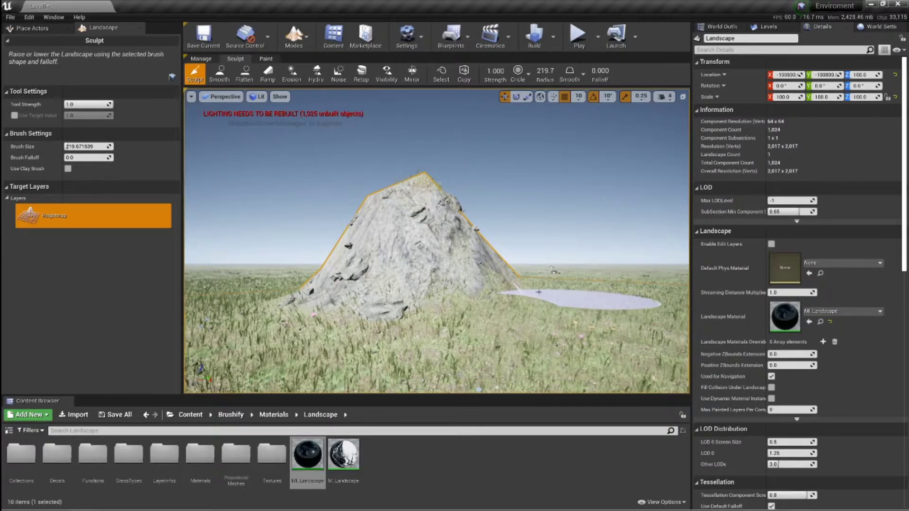
pyautogui.press('w')
pyautogui.moveTo(538, 292); pyautogui.dragTo(497, 331, button='right')
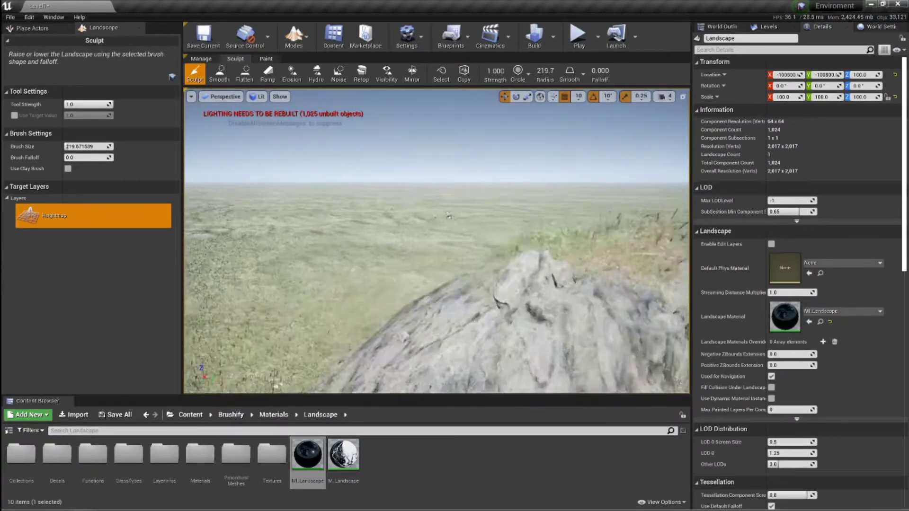
pyautogui.moveTo(437, 240); pyautogui.dragTo(544, 312, button='right')
pyautogui.press('s')
pyautogui.press('w')
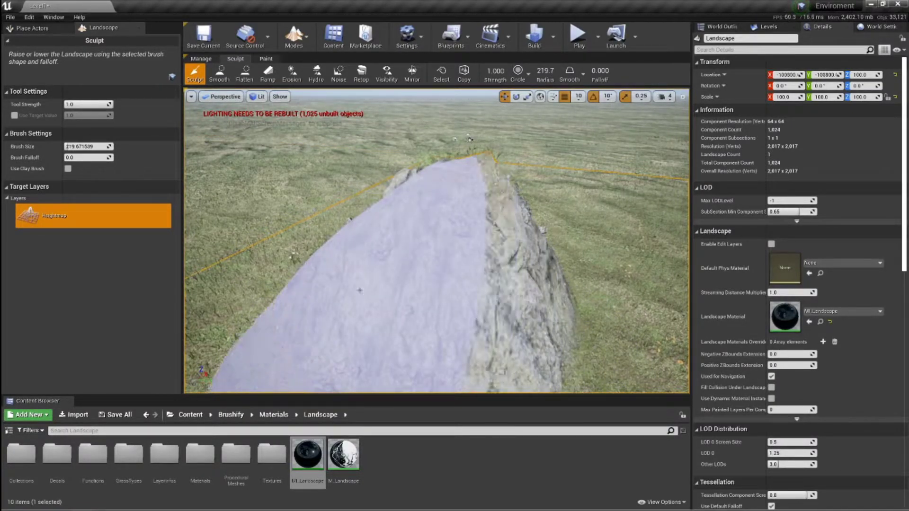
# - Sculpt a cluster of steep rocky peaks on the landscape at tool strength 1.0 and falloff 0.0
pyautogui.moveTo(570, 240); pyautogui.dragTo(549, 239, button='right')
pyautogui.press('d')
pyautogui.moveTo(471, 138)
pyautogui.mouseDown(button='right')
pyautogui.moveTo(454, 145)
pyautogui.moveTo(454, 213)
pyautogui.moveTo(478, 198)
pyautogui.moveTo(478, 189)
pyautogui.moveTo(449, 199)
pyautogui.moveTo(459, 194)
pyautogui.moveTo(459, 144)
pyautogui.mouseUp(button='right')
pyautogui.press('s')
pyautogui.press('w')
pyautogui.press('s')
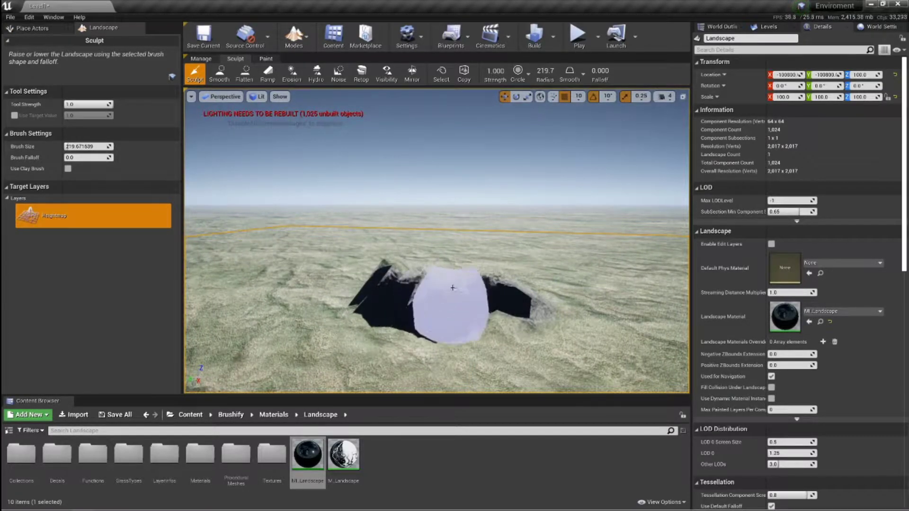
pyautogui.moveTo(368, 270); pyautogui.dragTo(392, 253, button='right')
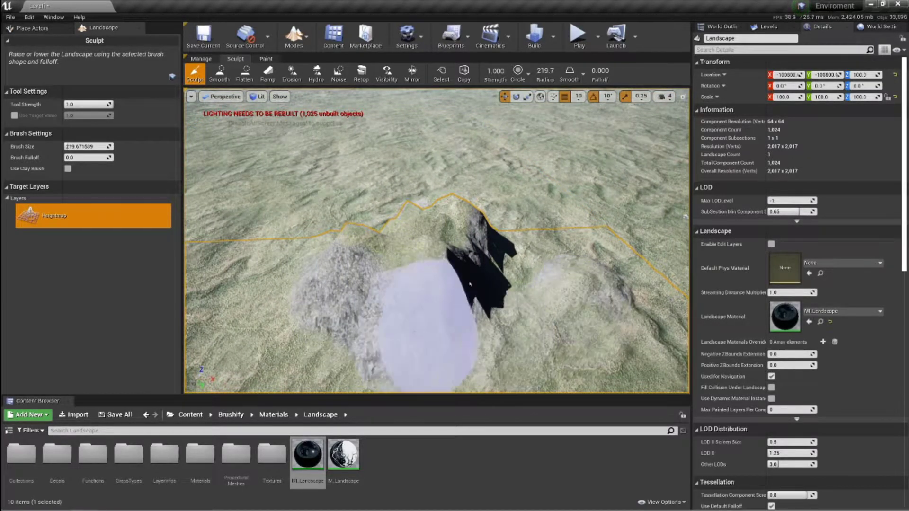
pyautogui.moveTo(521, 268)
pyautogui.mouseDown(button='right')
pyautogui.moveTo(527, 263)
pyautogui.moveTo(416, 249)
pyautogui.moveTo(493, 255)
pyautogui.moveTo(426, 241)
pyautogui.moveTo(421, 199)
pyautogui.mouseUp(button='right')
pyautogui.moveTo(494, 255)
pyautogui.mouseDown(button='right')
pyautogui.moveTo(494, 284)
pyautogui.moveTo(366, 317)
pyautogui.moveTo(366, 303)
pyautogui.mouseUp(button='right')
# - Smooth the jagged peaks into rounded hills with the Smooth tool at strength 1.0
pyautogui.click(219, 73)
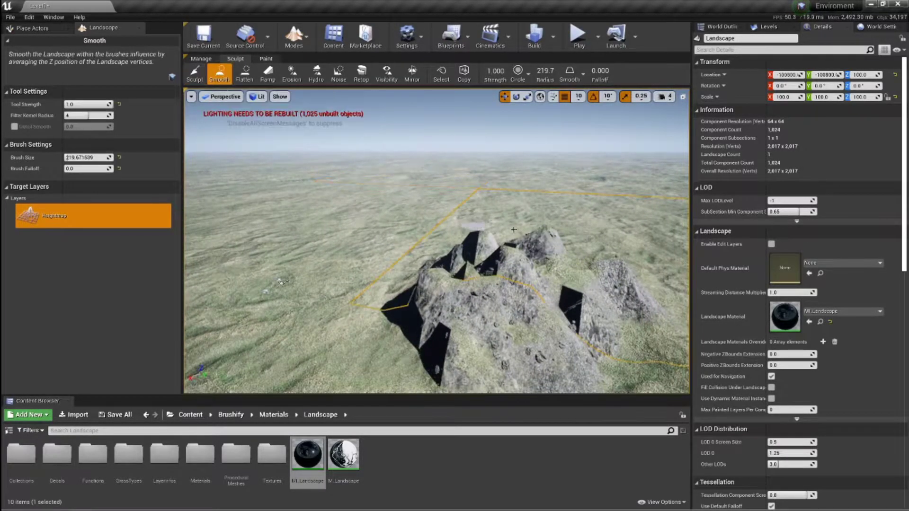
pyautogui.moveTo(513, 229); pyautogui.dragTo(490, 209, button='right')
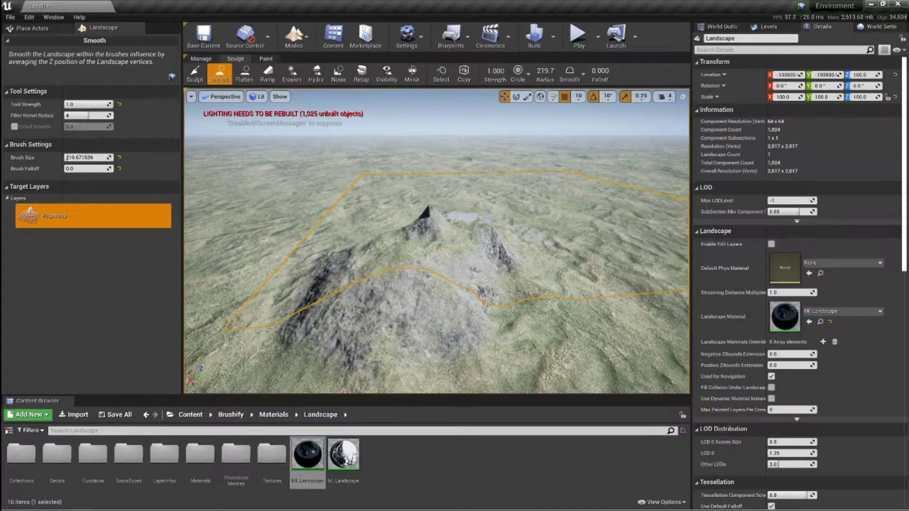
pyautogui.moveTo(514, 274)
pyautogui.mouseDown(button='right')
pyautogui.moveTo(615, 322)
pyautogui.moveTo(672, 255)
pyautogui.mouseUp(button='right')
pyautogui.moveTo(243, 300); pyautogui.dragTo(364, 298, button='right')
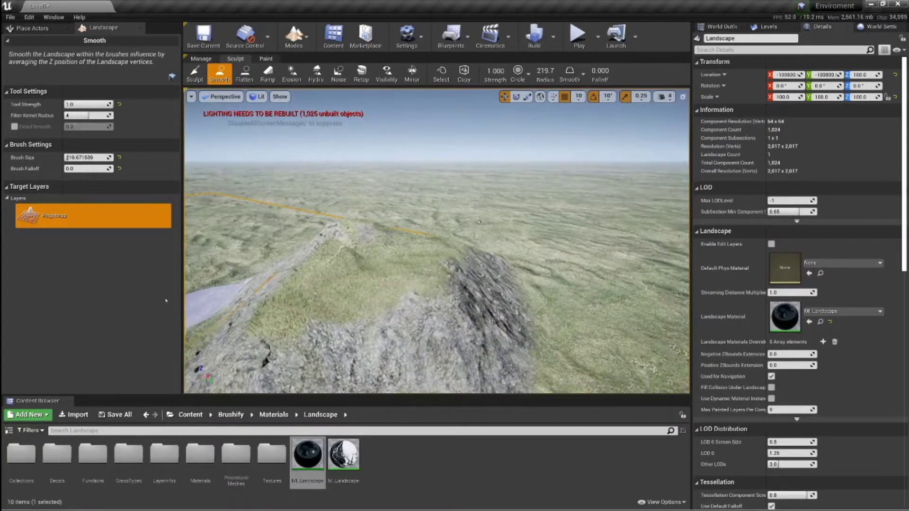
pyautogui.moveTo(314, 268)
pyautogui.mouseDown(button='right')
pyautogui.moveTo(203, 265)
pyautogui.moveTo(246, 268)
pyautogui.moveTo(208, 258)
pyautogui.mouseUp(button='right')
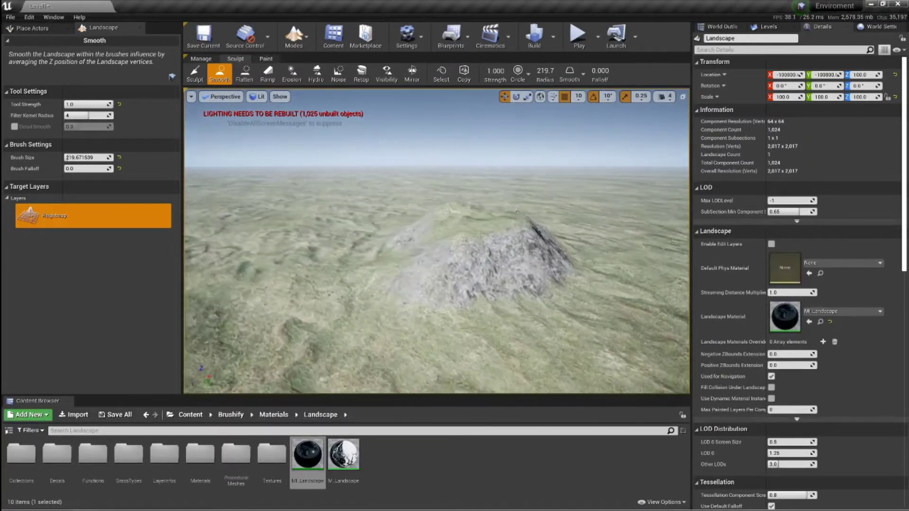
pyautogui.moveTo(443, 249)
pyautogui.mouseDown(button='right')
pyautogui.moveTo(492, 251)
pyautogui.moveTo(431, 241)
pyautogui.mouseUp(button='right')
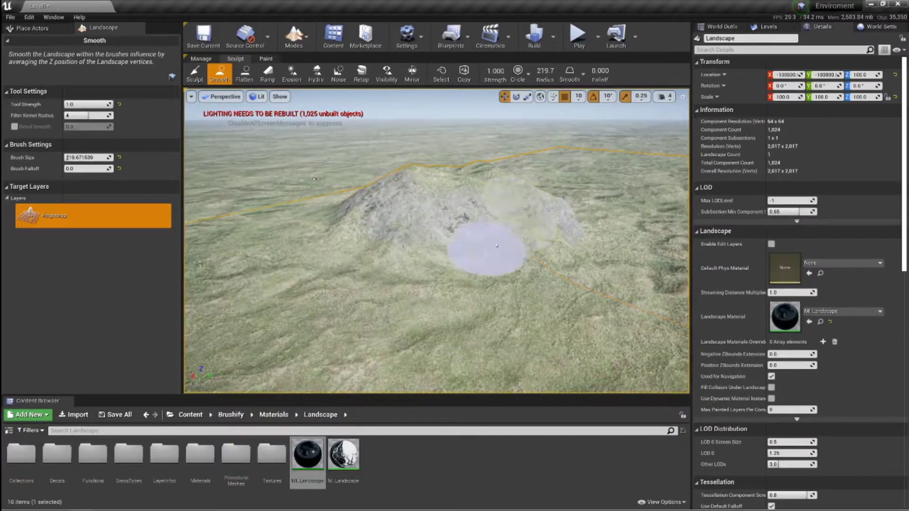
pyautogui.moveTo(472, 308); pyautogui.dragTo(473, 294, button='right')
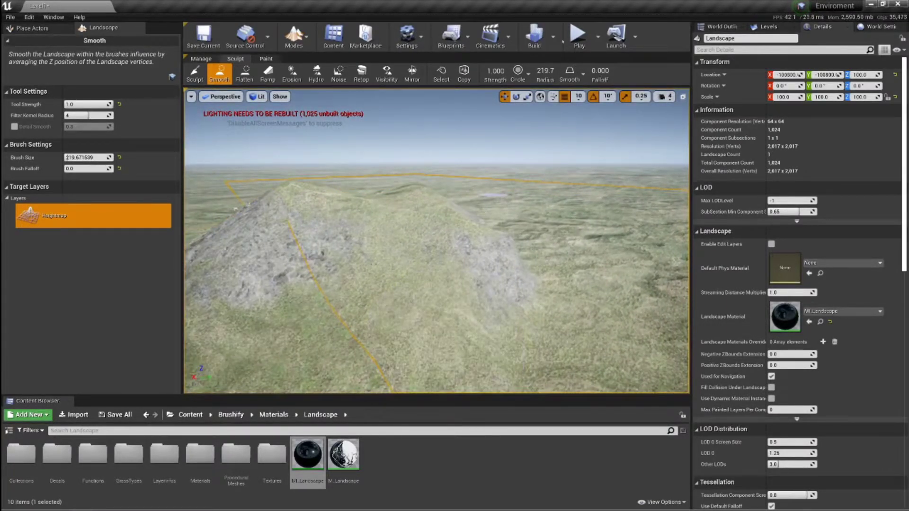
# - Play-test the level by running the character over the smoothed hills and across the grass, and end the session
pyautogui.click(578, 36)
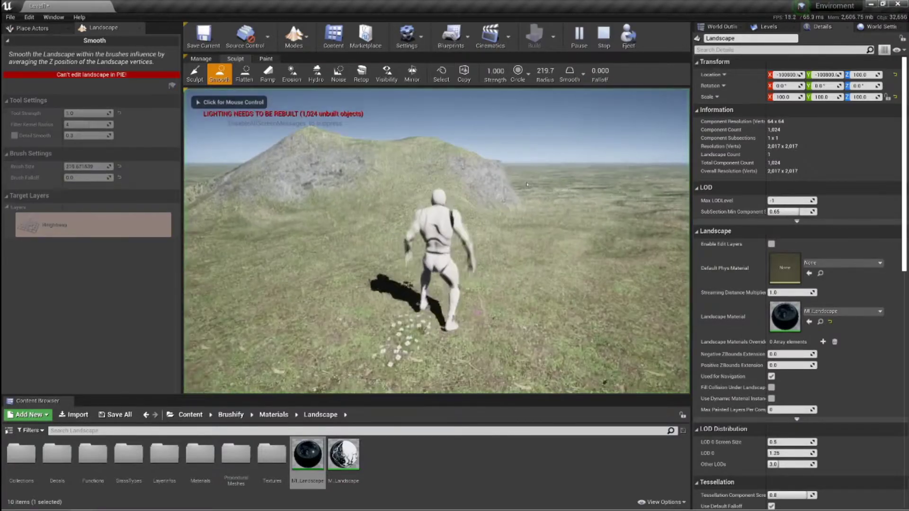
pyautogui.press('w')
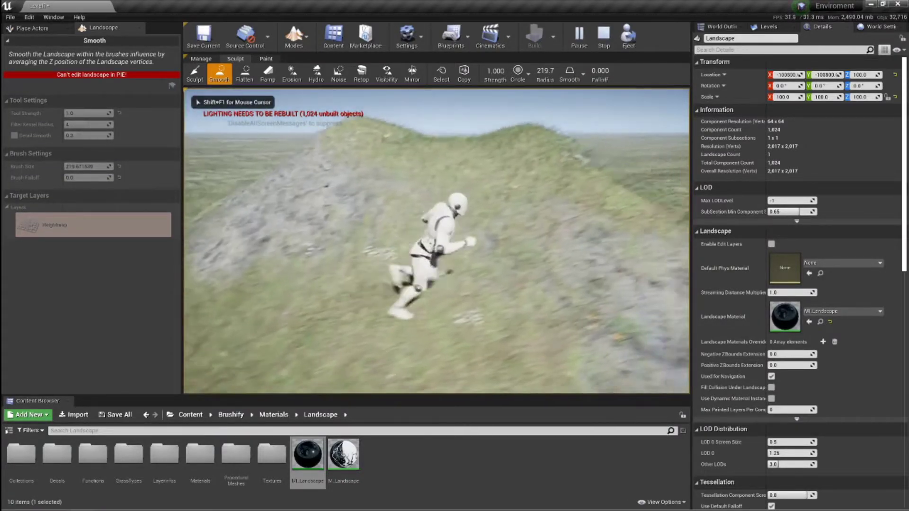
pyautogui.press('w')
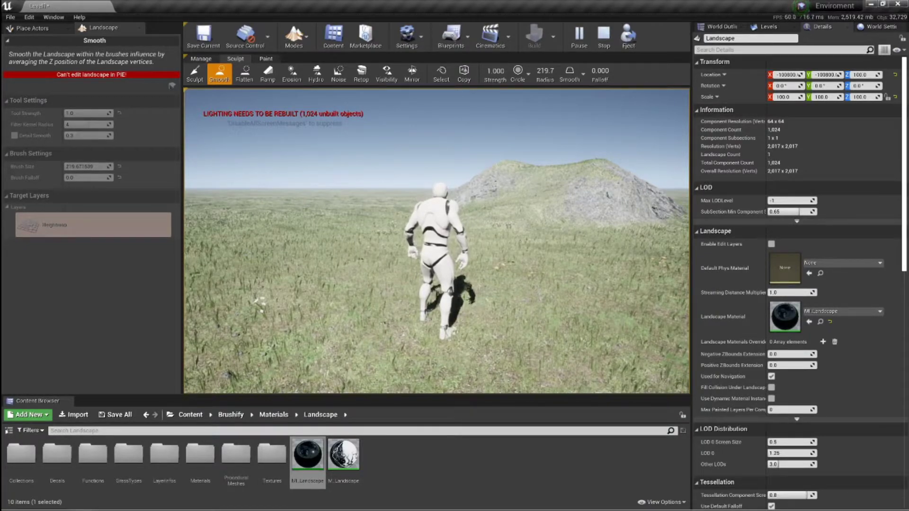
pyautogui.press('w')
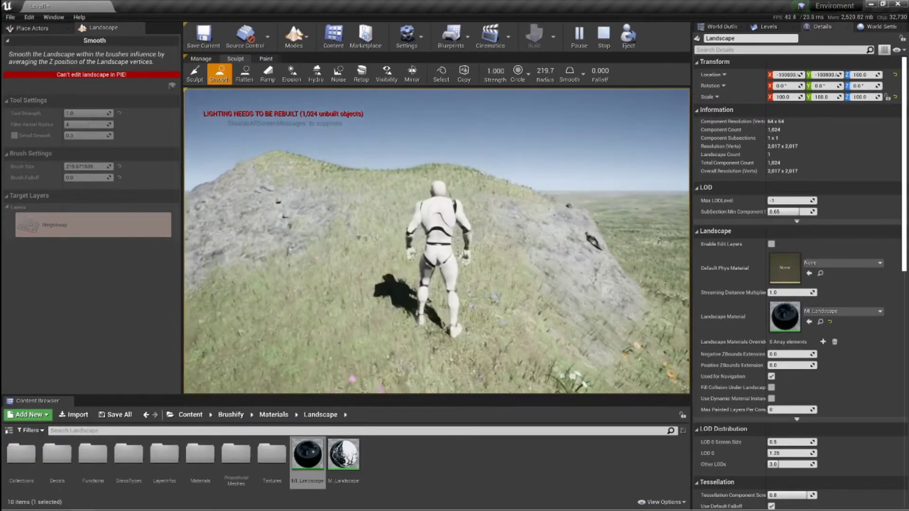
pyautogui.press('w')
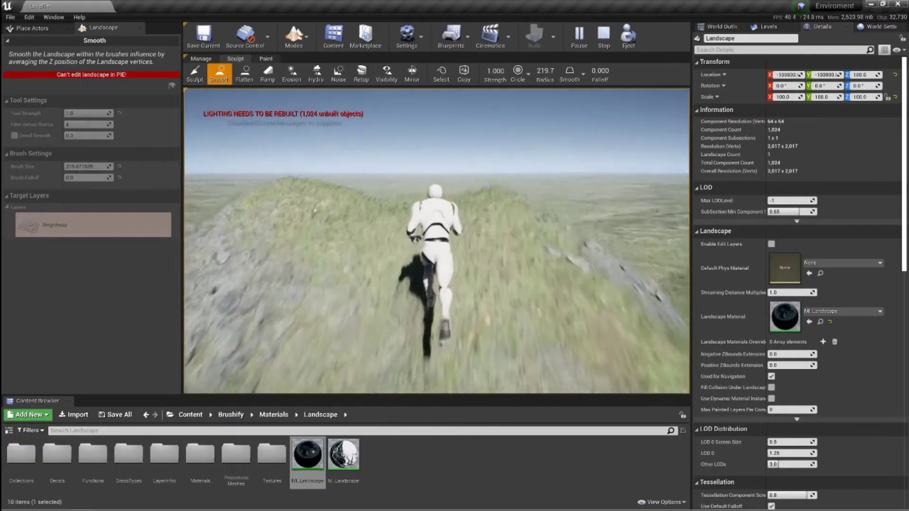
pyautogui.press('w')
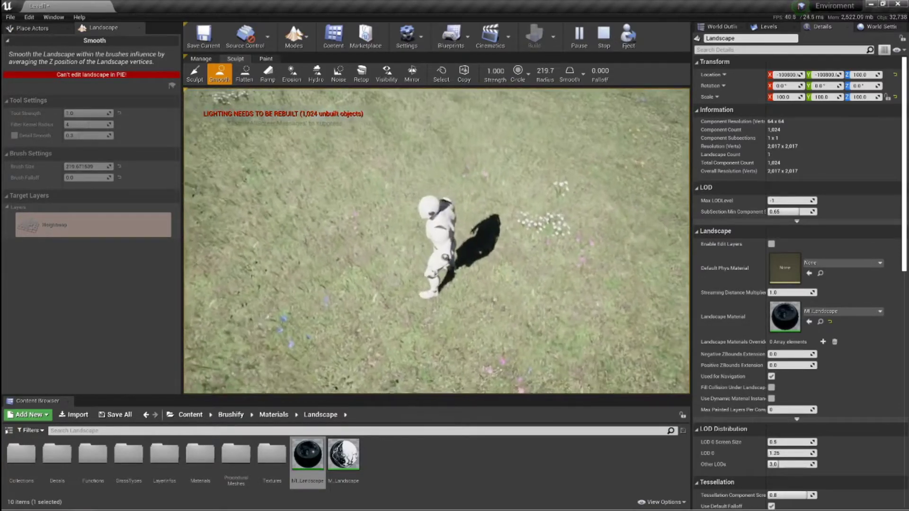
pyautogui.press('d')
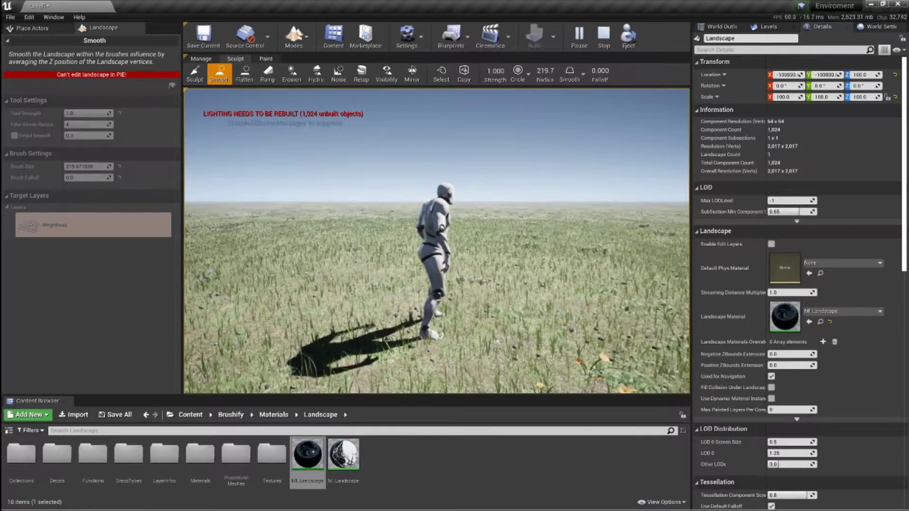
pyautogui.press('Escape')
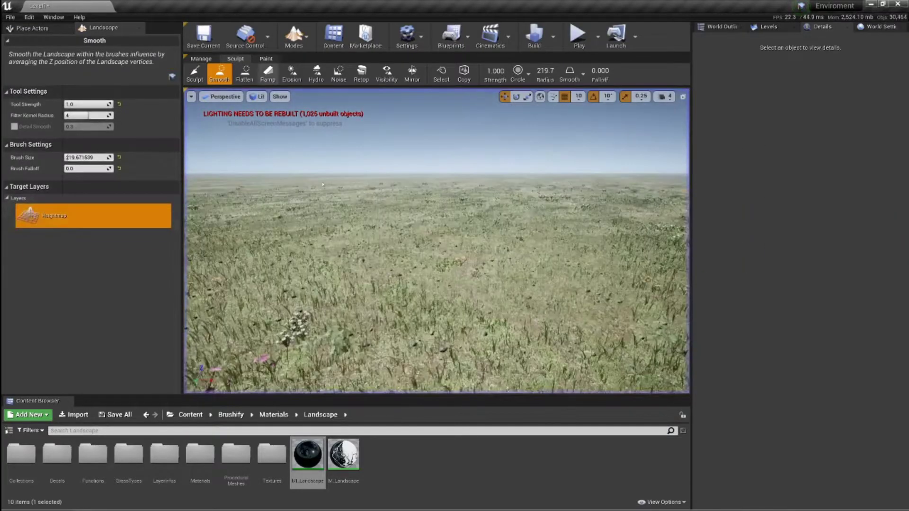
# - Raise a row of distant mountains beyond the hills with the Sculpt tool at a brush size of about 645.5
pyautogui.press('s')
pyautogui.moveTo(383, 232); pyautogui.dragTo(384, 256, button='right')
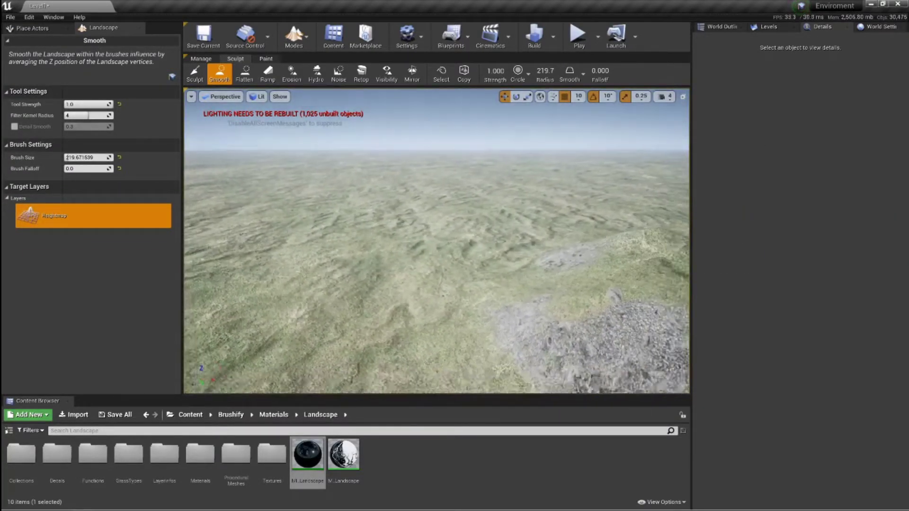
pyautogui.press('s')
pyautogui.moveTo(259, 145); pyautogui.dragTo(260, 160, button='right')
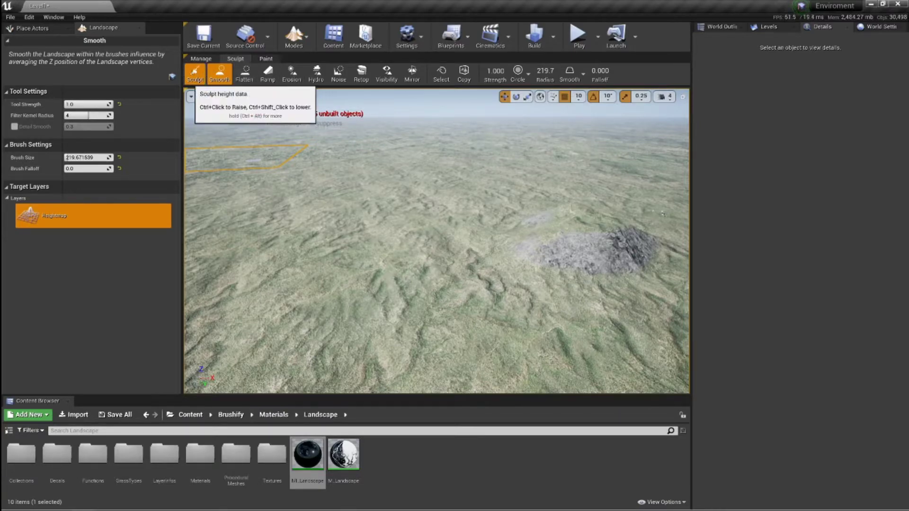
pyautogui.click(195, 74)
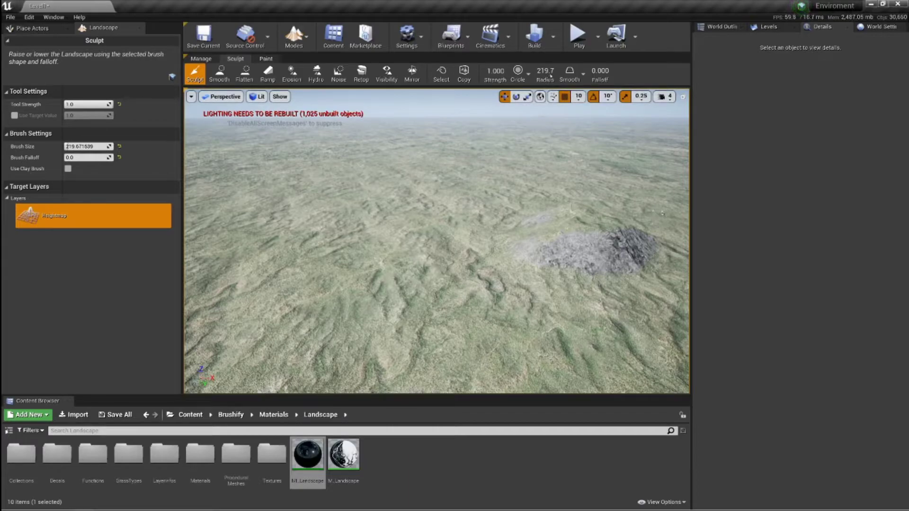
pyautogui.moveTo(545, 70); pyautogui.dragTo(552, 70)
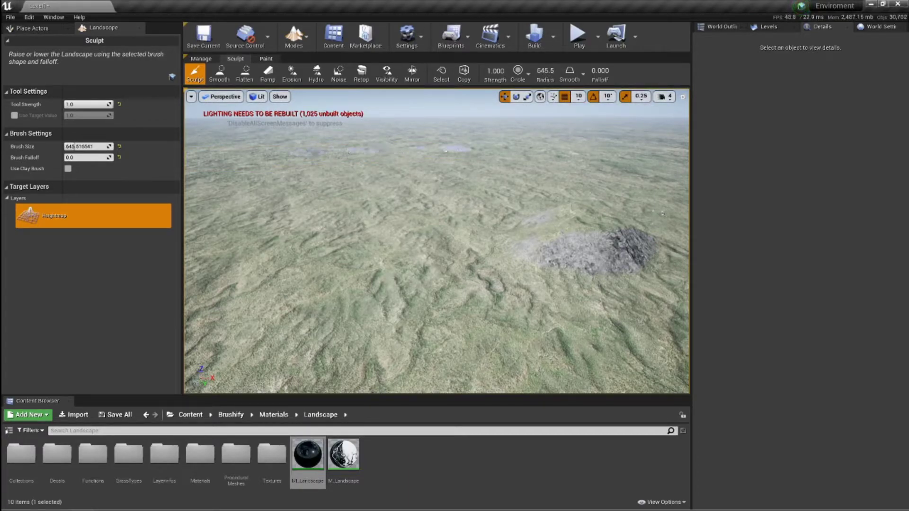
pyautogui.moveTo(351, 151)
pyautogui.mouseDown()
pyautogui.moveTo(309, 153)
pyautogui.moveTo(480, 168)
pyautogui.moveTo(417, 144)
pyautogui.moveTo(317, 144)
pyautogui.mouseUp()
pyautogui.moveTo(317, 144)
pyautogui.mouseDown(button='right')
pyautogui.moveTo(279, 158)
pyautogui.moveTo(327, 142)
pyautogui.moveTo(303, 147)
pyautogui.moveTo(342, 158)
pyautogui.mouseUp(button='right')
pyautogui.moveTo(342, 158)
pyautogui.mouseDown()
pyautogui.moveTo(264, 183)
pyautogui.moveTo(334, 150)
pyautogui.moveTo(408, 142)
pyautogui.moveTo(435, 156)
pyautogui.moveTo(587, 176)
pyautogui.moveTo(662, 227)
pyautogui.moveTo(464, 165)
pyautogui.moveTo(233, 183)
pyautogui.moveTo(297, 164)
pyautogui.mouseUp()
pyautogui.moveTo(297, 164)
pyautogui.mouseDown(button='right')
pyautogui.moveTo(378, 152)
pyautogui.moveTo(355, 157)
pyautogui.moveTo(265, 218)
pyautogui.moveTo(303, 142)
pyautogui.moveTo(350, 109)
pyautogui.moveTo(331, 114)
pyautogui.moveTo(303, 241)
pyautogui.mouseUp(button='right')
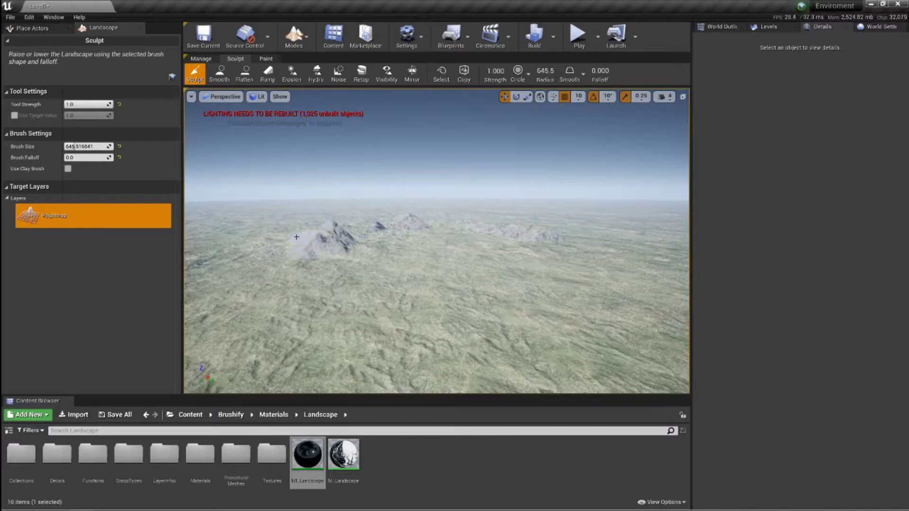
pyautogui.moveTo(337, 224); pyautogui.dragTo(337, 237)
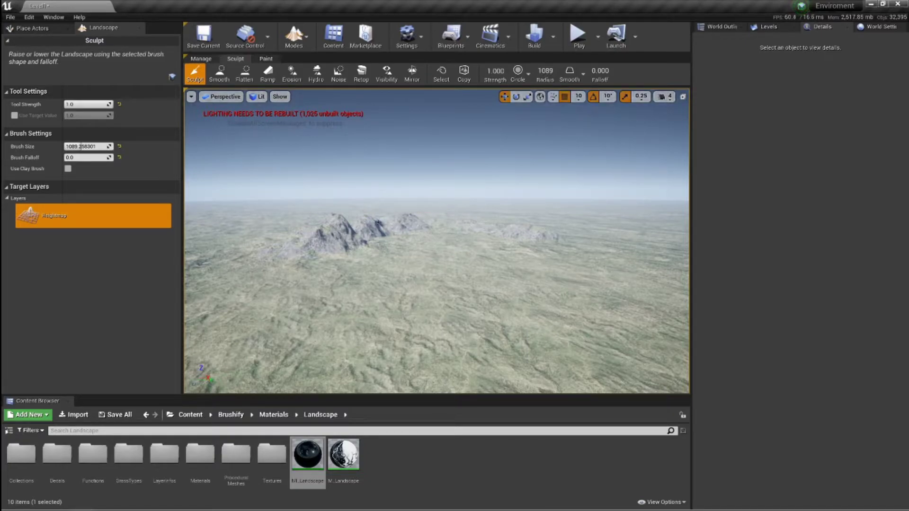
# - Enlarge the distant mountain range and add high peaks at both ends with the Sculpt brush size at about 1089
pyautogui.moveTo(544, 235)
pyautogui.mouseDown()
pyautogui.moveTo(641, 239)
pyautogui.moveTo(527, 215)
pyautogui.mouseUp()
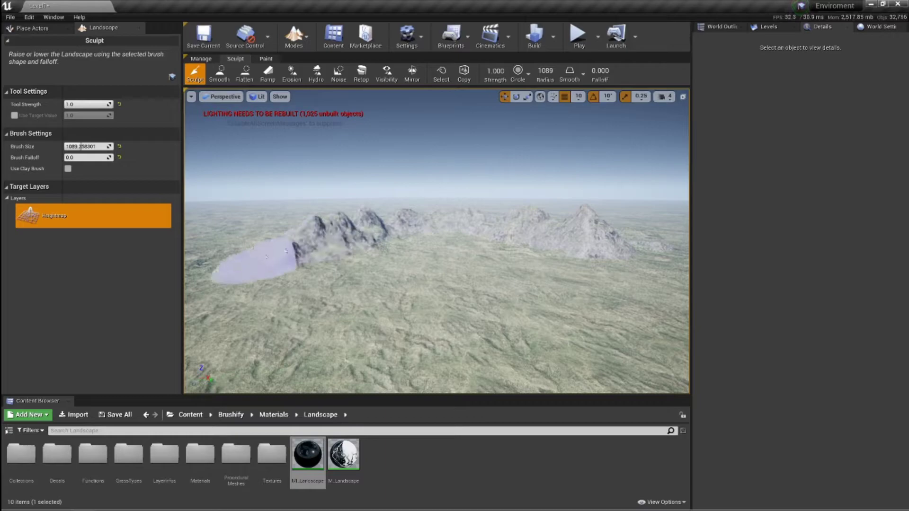
pyautogui.moveTo(254, 260)
pyautogui.mouseDown()
pyautogui.moveTo(223, 246)
pyautogui.moveTo(597, 227)
pyautogui.mouseUp()
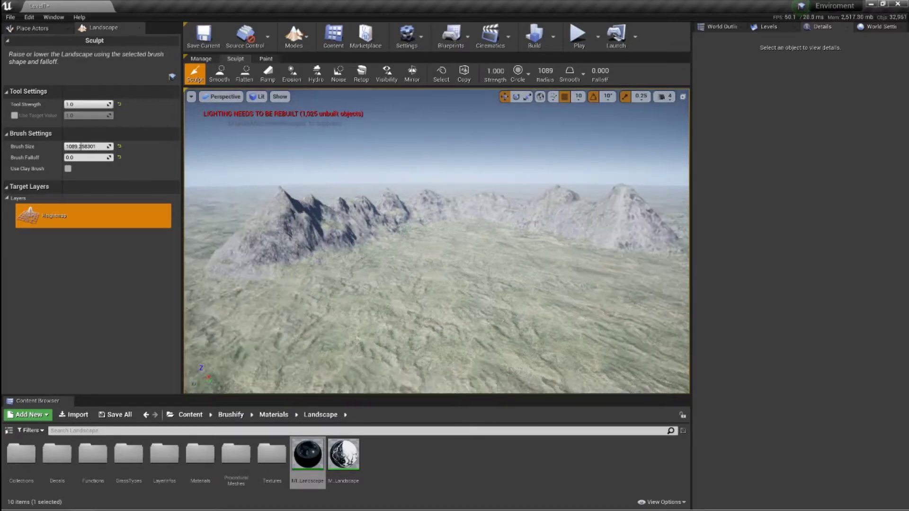
pyautogui.moveTo(436, 241)
pyautogui.mouseDown(button='right')
pyautogui.moveTo(437, 360)
pyautogui.moveTo(436, 142)
pyautogui.moveTo(437, 246)
pyautogui.moveTo(294, 243)
pyautogui.mouseUp(button='right')
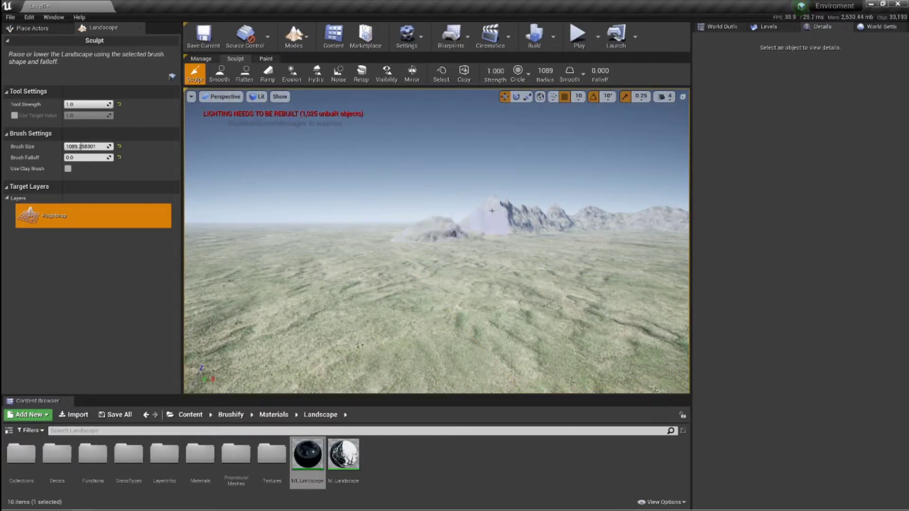
# - Extend the mountain range further around the plain by sculpting additional peaks beyond both ends
pyautogui.moveTo(281, 252); pyautogui.dragTo(345, 237)
pyautogui.moveTo(345, 237); pyautogui.dragTo(610, 288, button='right')
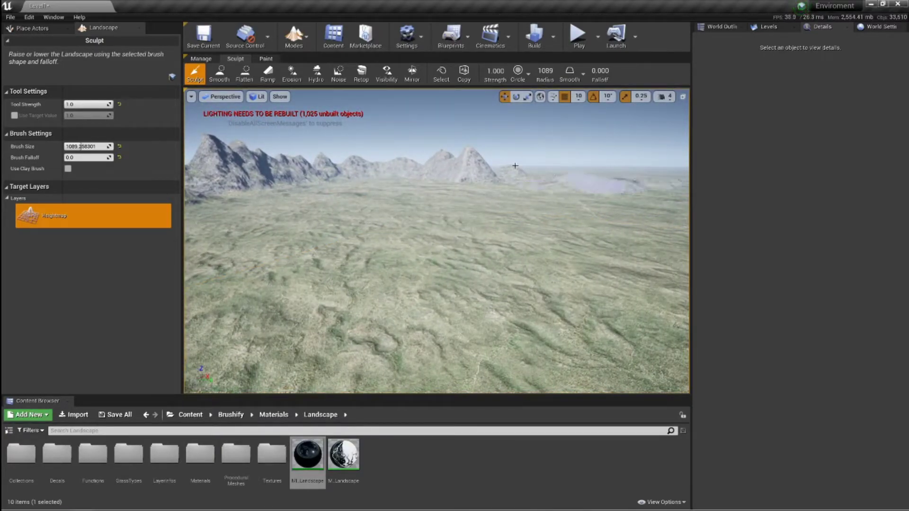
pyautogui.moveTo(569, 174); pyautogui.dragTo(524, 162, button='right')
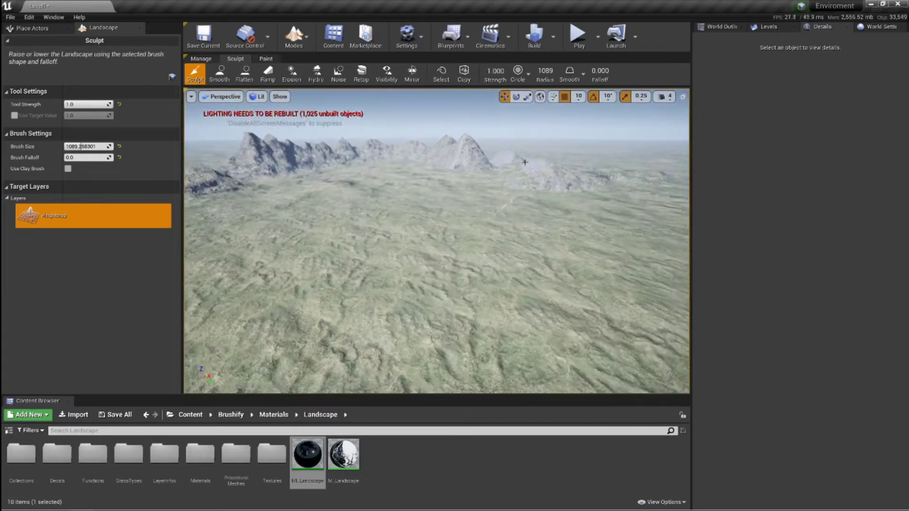
pyautogui.moveTo(659, 179); pyautogui.dragTo(580, 169)
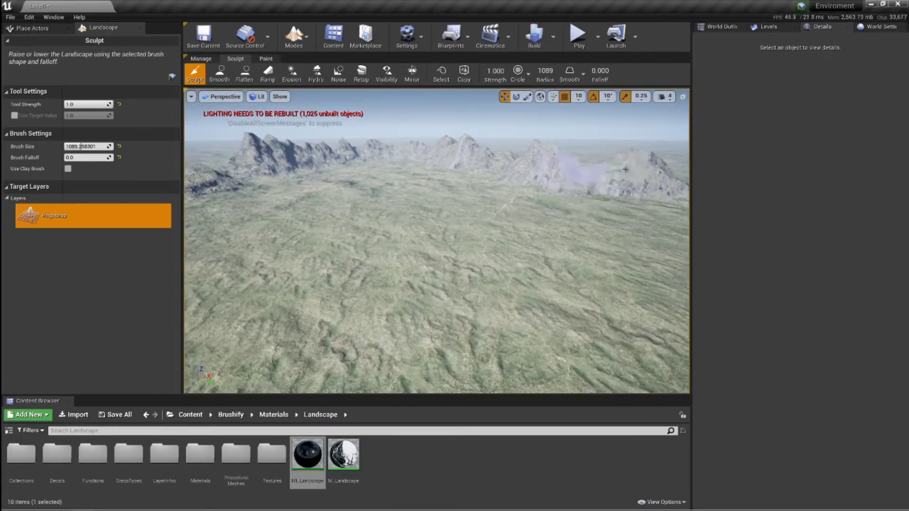
# - Smooth the distant mountain range around the plain with the Smooth tool at strength 1.0 and brush size about 1089
pyautogui.moveTo(579, 169); pyautogui.dragTo(634, 174, button='right')
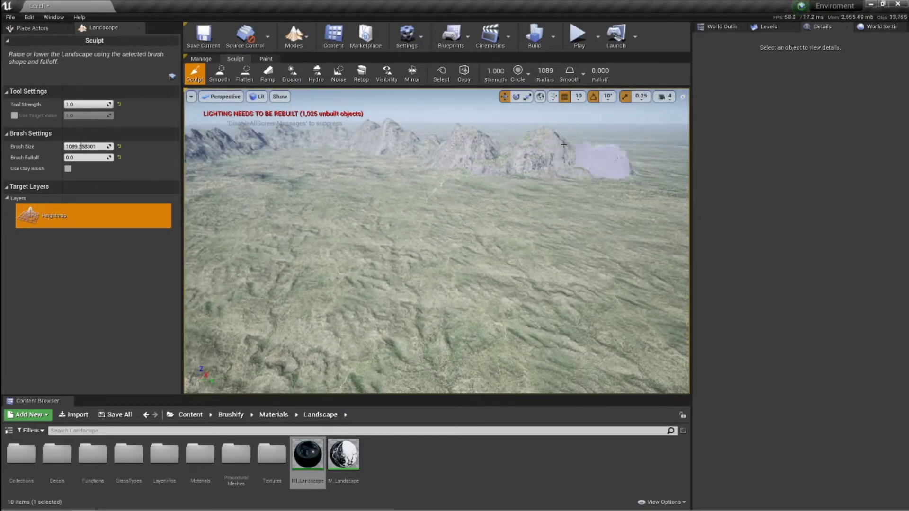
pyautogui.click(219, 73)
pyautogui.moveTo(467, 140)
pyautogui.mouseDown()
pyautogui.moveTo(584, 152)
pyautogui.moveTo(339, 134)
pyautogui.moveTo(370, 133)
pyautogui.moveTo(389, 134)
pyautogui.moveTo(234, 134)
pyautogui.mouseUp()
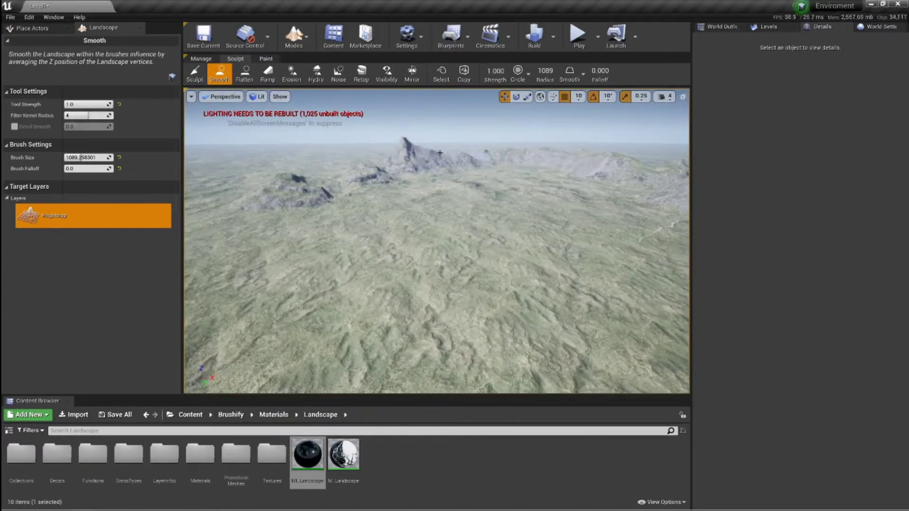
pyautogui.moveTo(440, 153); pyautogui.dragTo(397, 147)
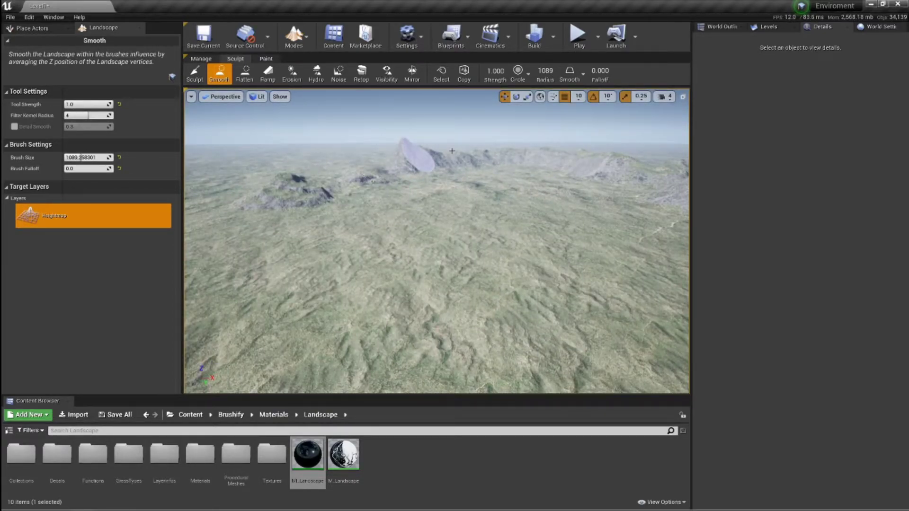
pyautogui.moveTo(452, 151)
pyautogui.mouseDown()
pyautogui.moveTo(289, 189)
pyautogui.moveTo(425, 171)
pyautogui.mouseUp()
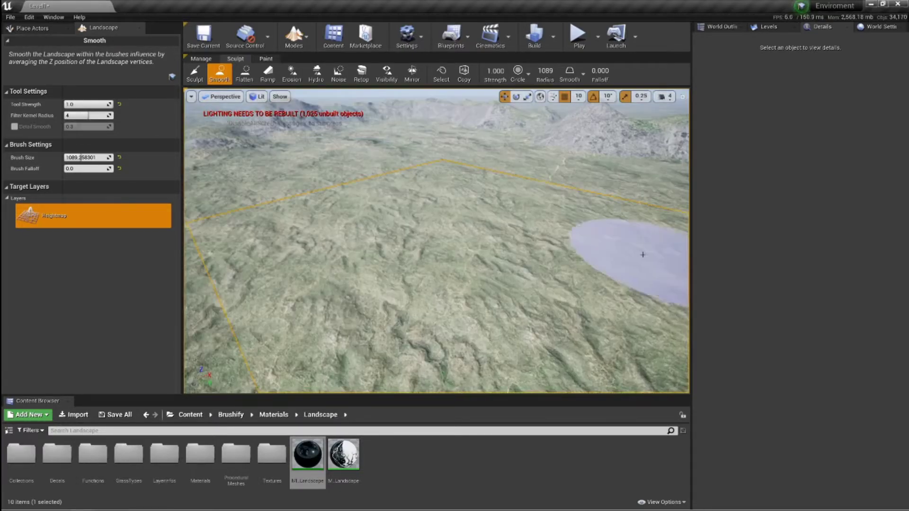
pyautogui.moveTo(643, 253); pyautogui.dragTo(582, 94, button='right')
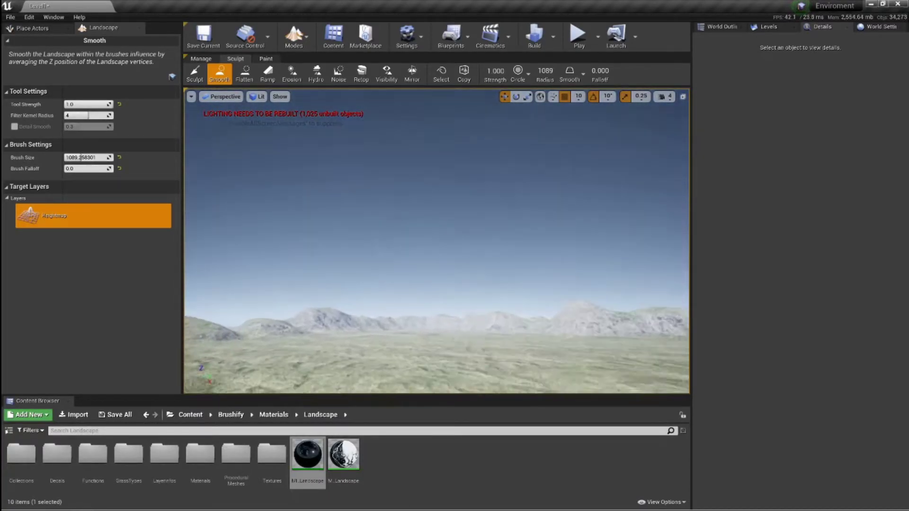
pyautogui.moveTo(632, 222)
pyautogui.mouseDown(button='right')
pyautogui.moveTo(631, 253)
pyautogui.moveTo(632, 236)
pyautogui.mouseUp(button='right')
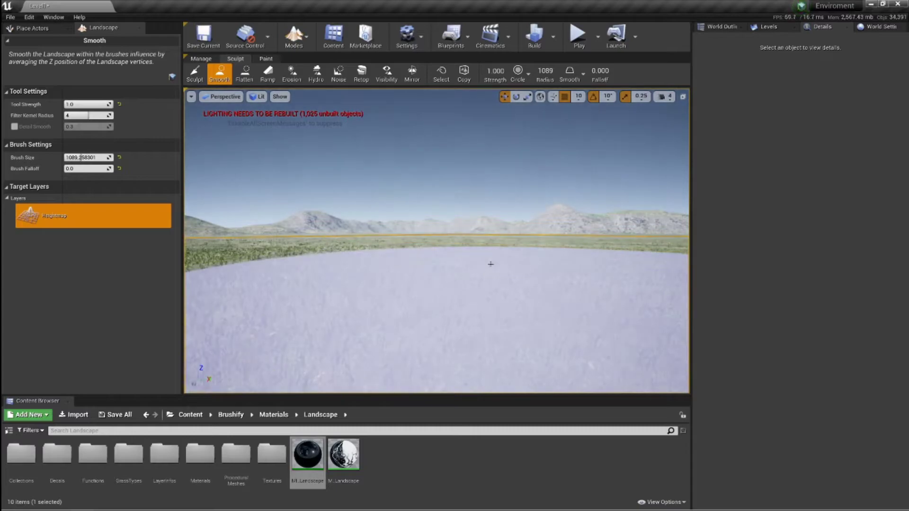
# - Raise a new group of rocky mountains on the open side of the plain with the Sculpt tool at brush size about 1089
pyautogui.moveTo(491, 264)
pyautogui.mouseDown(button='right')
pyautogui.moveTo(483, 341)
pyautogui.moveTo(322, 343)
pyautogui.mouseUp(button='right')
pyautogui.press('s')
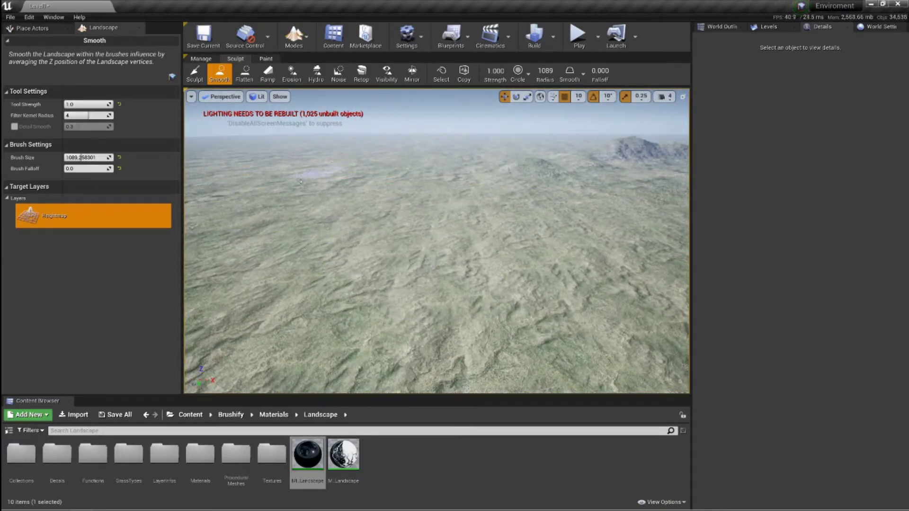
pyautogui.click(195, 73)
pyautogui.moveTo(303, 179); pyautogui.dragTo(426, 175)
pyautogui.moveTo(568, 160); pyautogui.dragTo(558, 160)
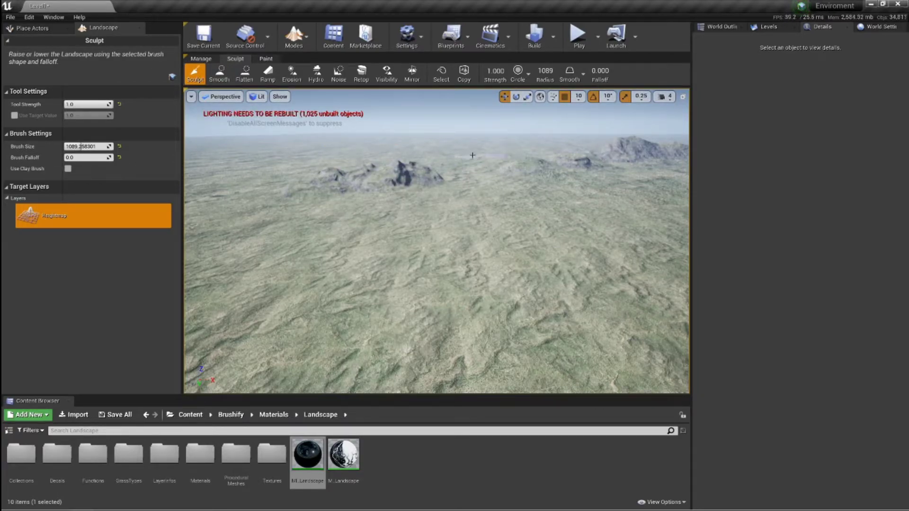
# - Set the landscape brush size to 8192 and lower the tool strength to 0.08
pyautogui.moveTo(491, 151)
pyautogui.mouseDown(button='right')
pyautogui.moveTo(559, 147)
pyautogui.moveTo(568, 198)
pyautogui.moveTo(587, 142)
pyautogui.moveTo(601, 141)
pyautogui.mouseUp(button='right')
pyautogui.moveTo(545, 70); pyautogui.dragTo(587, 71)
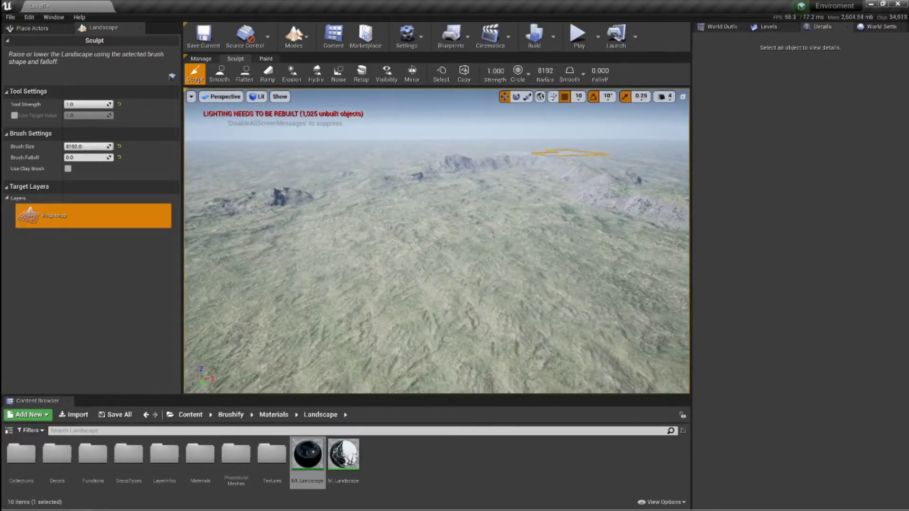
pyautogui.moveTo(472, 204); pyautogui.dragTo(472, 204, button='right')
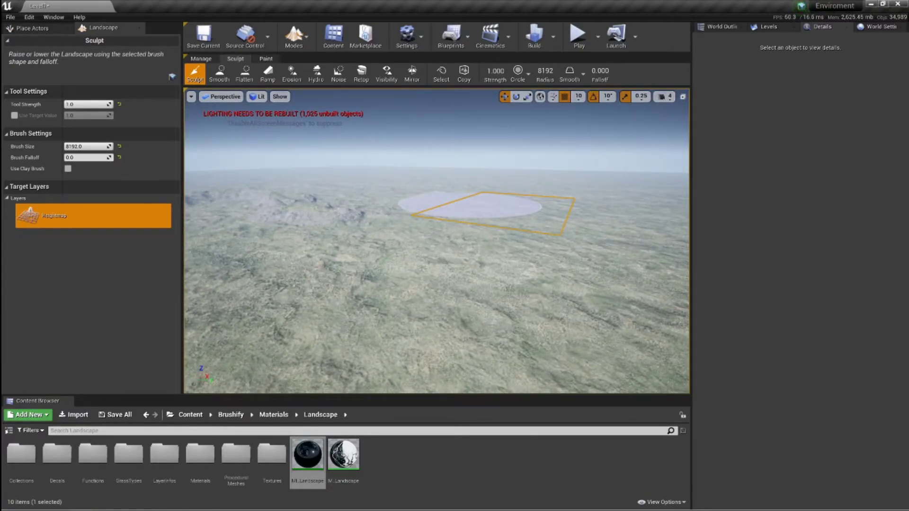
pyautogui.moveTo(496, 71); pyautogui.dragTo(491, 71)
pyautogui.hotkey('ctrl', '[')
pyautogui.hotkey('ctrl', '[')
pyautogui.hotkey('ctrl', '[')
pyautogui.hotkey('ctrl', '[')
pyautogui.hotkey('ctrl', '[')
pyautogui.hotkey('ctrl', '[')
pyautogui.hotkey('ctrl', '[')
pyautogui.hotkey('ctrl', '[')
pyautogui.hotkey('ctrl', '[')
pyautogui.hotkey('ctrl', '[')
pyautogui.hotkey('ctrl', '[')
pyautogui.hotkey('ctrl', '[')
pyautogui.hotkey('ctrl', '[')
pyautogui.hotkey('ctrl', '[')
pyautogui.hotkey('ctrl', '[')
pyautogui.hotkey('ctrl', '[')
pyautogui.hotkey('ctrl', '[')
pyautogui.hotkey('ctrl', '[')
pyautogui.hotkey('ctrl', '[')
pyautogui.hotkey('ctrl', '[')
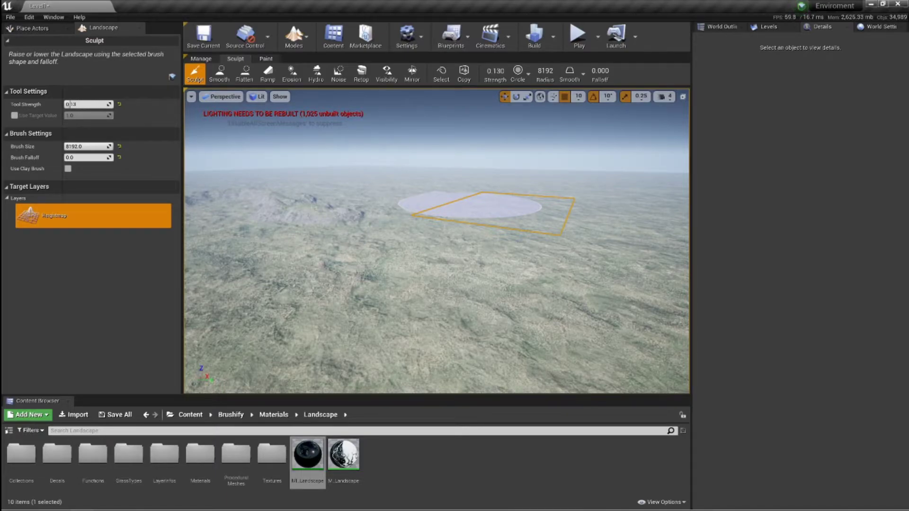
# - Generate a broad rugged mountain area beyond the plain with the Noise tool at strength 0.08 and brush size 8192
pyautogui.click(338, 74)
pyautogui.moveTo(588, 213)
pyautogui.mouseDown()
pyautogui.moveTo(517, 191)
pyautogui.moveTo(484, 199)
pyautogui.moveTo(544, 179)
pyautogui.moveTo(381, 177)
pyautogui.moveTo(481, 188)
pyautogui.moveTo(550, 219)
pyautogui.mouseUp()
pyautogui.moveTo(512, 213); pyautogui.dragTo(615, 223, button='right')
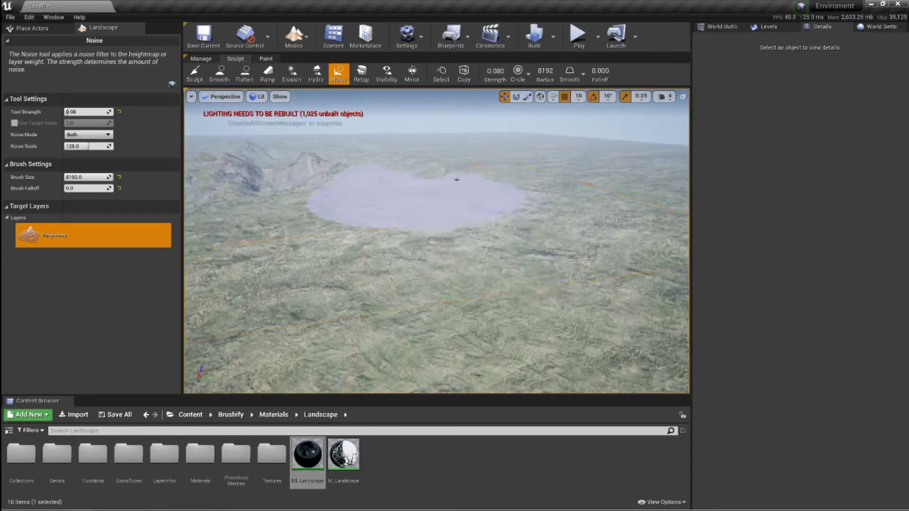
pyautogui.moveTo(556, 161)
pyautogui.mouseDown()
pyautogui.moveTo(594, 161)
pyautogui.moveTo(442, 149)
pyautogui.moveTo(582, 208)
pyautogui.mouseUp()
pyautogui.moveTo(562, 201); pyautogui.dragTo(662, 222, button='right')
pyautogui.moveTo(470, 158)
pyautogui.mouseDown()
pyautogui.moveTo(503, 130)
pyautogui.moveTo(416, 148)
pyautogui.moveTo(620, 188)
pyautogui.mouseUp()
pyautogui.moveTo(621, 189); pyautogui.dragTo(606, 194, button='right')
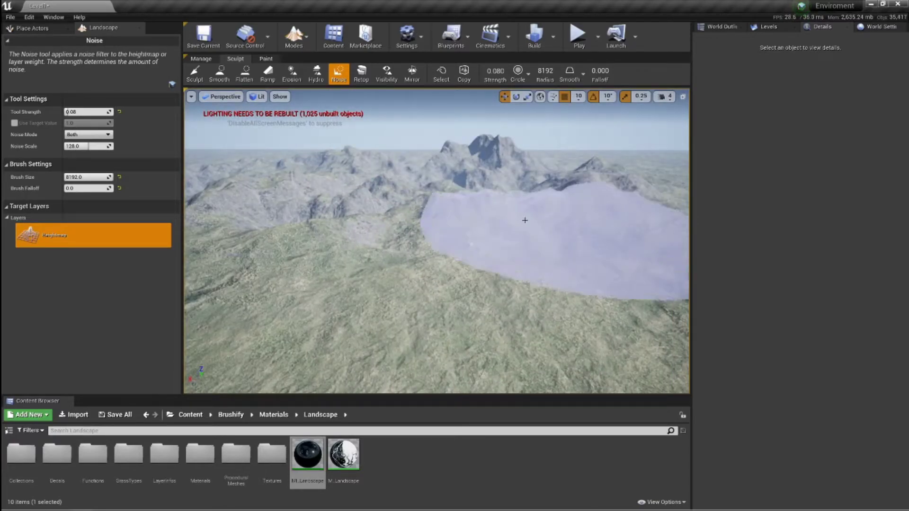
pyautogui.moveTo(433, 209); pyautogui.dragTo(427, 189, button='right')
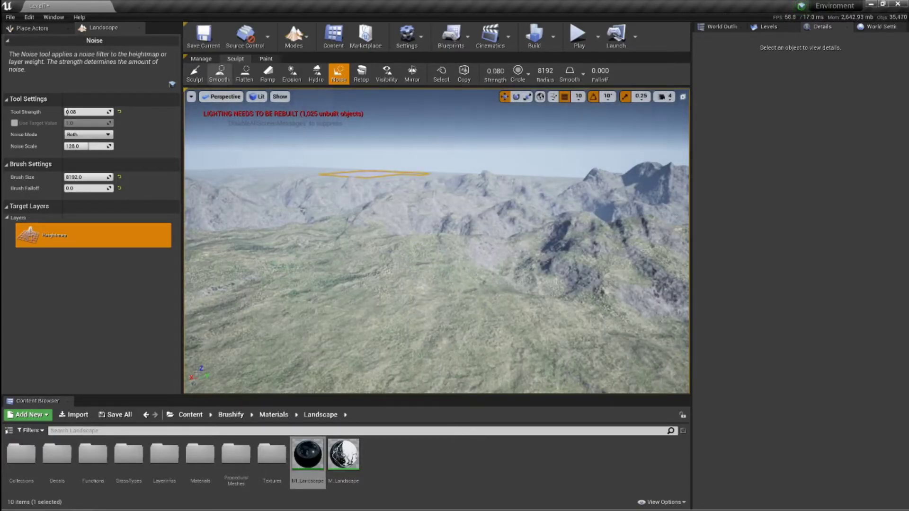
# - Soften the noise-generated mountains with the Smooth tool at strength 0.08 and brush size 8192
pyautogui.click(218, 73)
pyautogui.moveTo(545, 222); pyautogui.dragTo(598, 226, button='right')
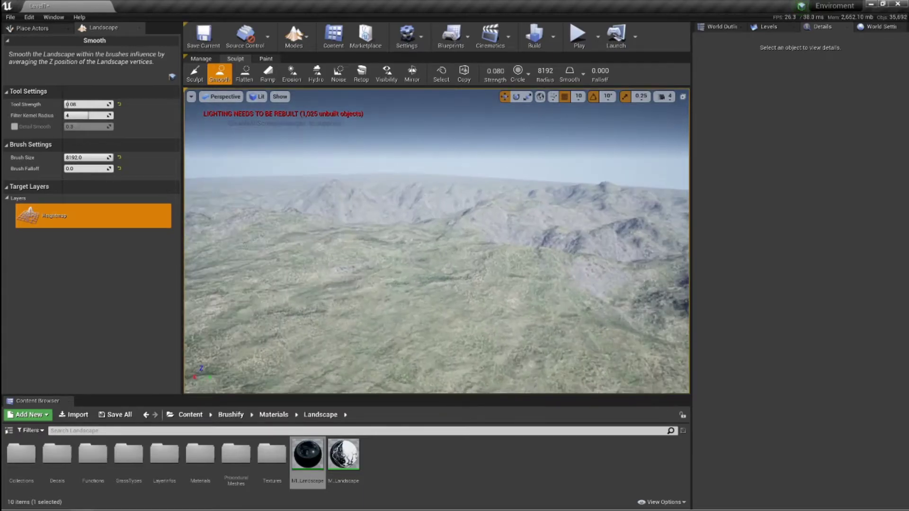
pyautogui.moveTo(345, 215)
pyautogui.mouseDown(button='right')
pyautogui.moveTo(336, 180)
pyautogui.moveTo(327, 198)
pyautogui.moveTo(315, 161)
pyautogui.moveTo(220, 225)
pyautogui.moveTo(239, 225)
pyautogui.mouseUp(button='right')
pyautogui.press('w')
pyautogui.press('w')
pyautogui.press('s')
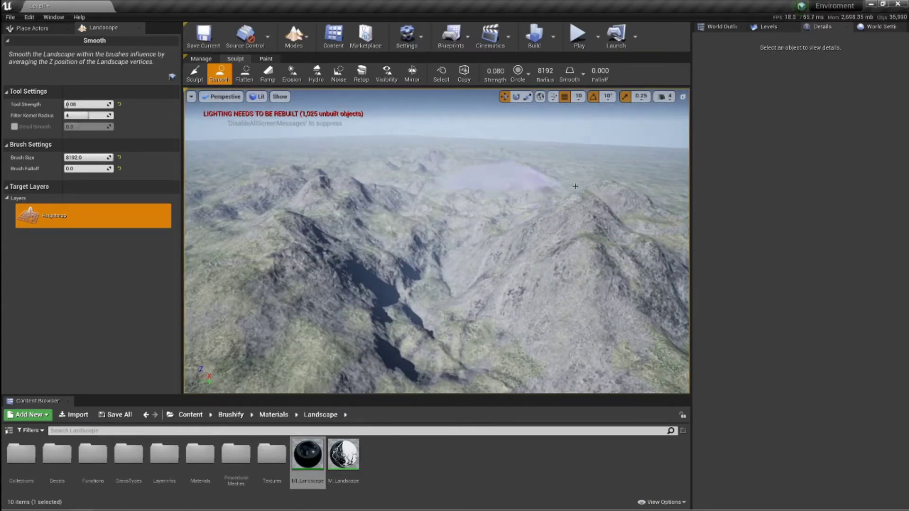
# - Reduce the Smooth tool's brush size to about 850.6 for close work on the mountain ridges
pyautogui.moveTo(606, 208); pyautogui.dragTo(331, 199, button='right')
pyautogui.moveTo(545, 70); pyautogui.dragTo(525, 71)
pyautogui.press('w')
pyautogui.moveTo(525, 139)
pyautogui.mouseDown(button='right')
pyautogui.moveTo(568, 204)
pyautogui.moveTo(616, 194)
pyautogui.moveTo(662, 204)
pyautogui.mouseUp(button='right')
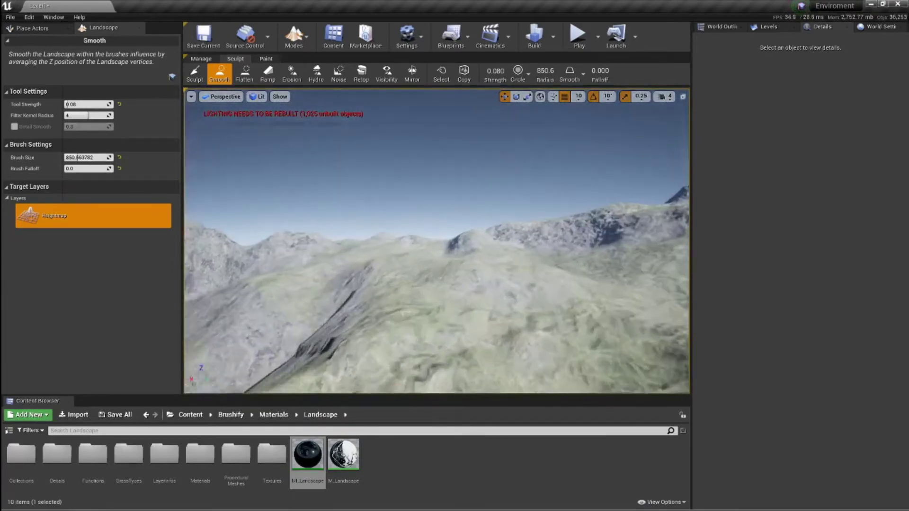
# - Play-test the level by running the character along the grassy mountain ridges, and end the session
pyautogui.click(577, 34)
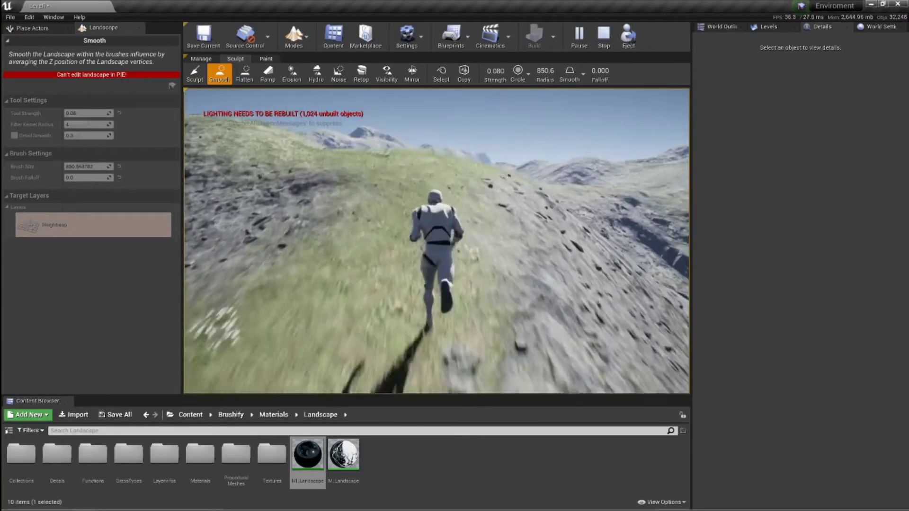
pyautogui.press('w')
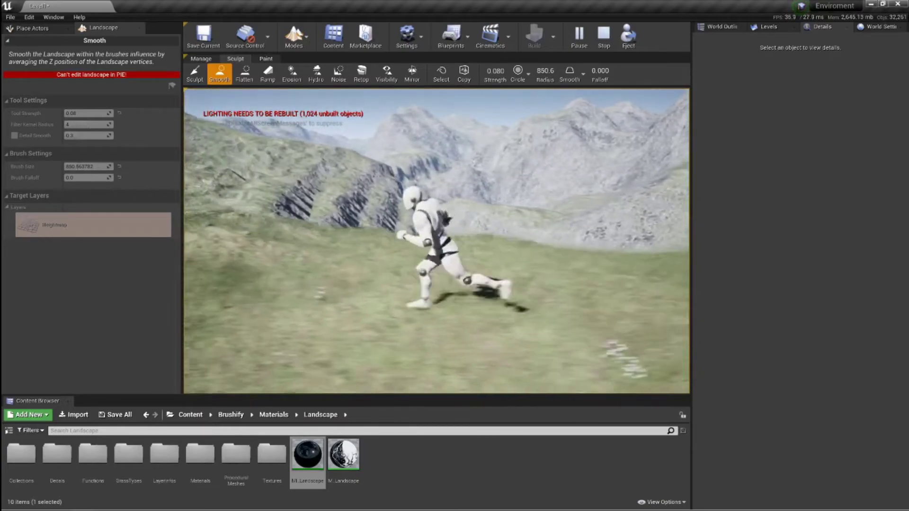
pyautogui.press('Escape')
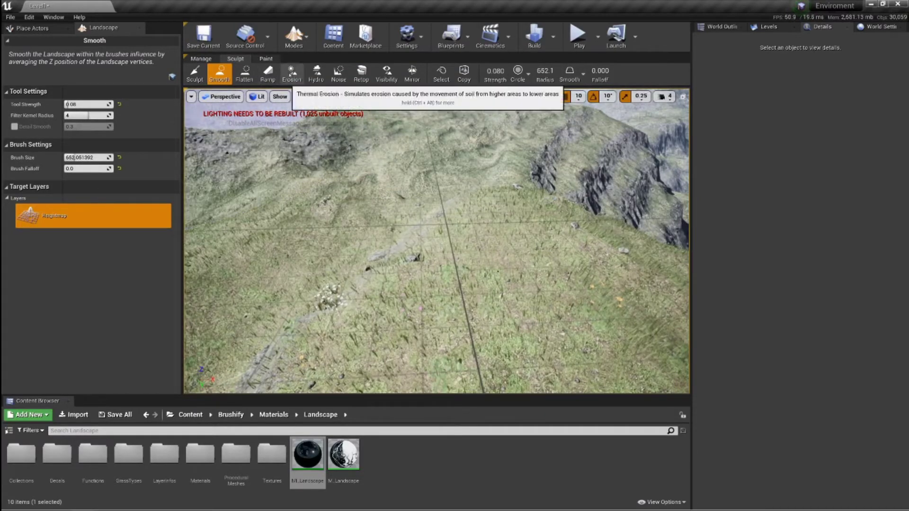
# - Erode the jagged, stepped cliff edge above the canyon with the Erosion tool at strength 0.08 and brush size about 652
pyautogui.click(292, 73)
pyautogui.press('w')
pyautogui.moveTo(437, 240); pyautogui.dragTo(575, 249, button='right')
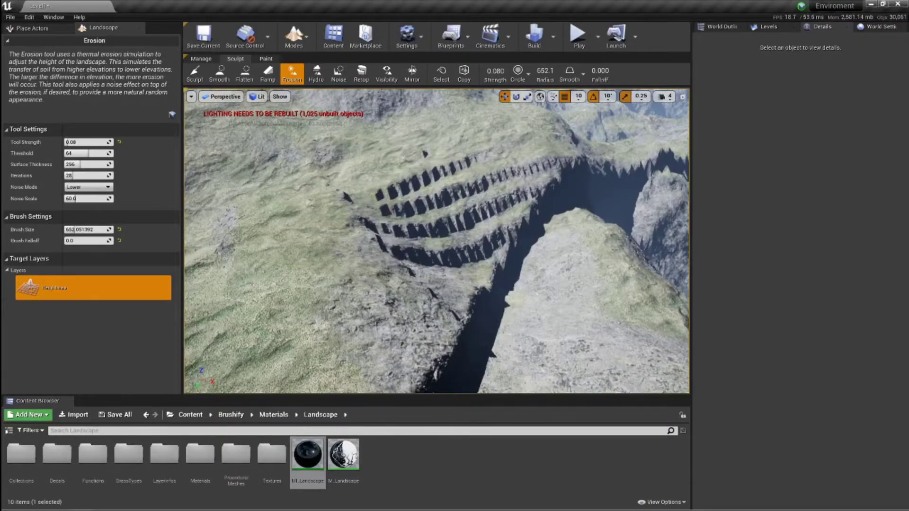
pyautogui.moveTo(324, 239); pyautogui.dragTo(394, 239, button='right')
pyautogui.press('s')
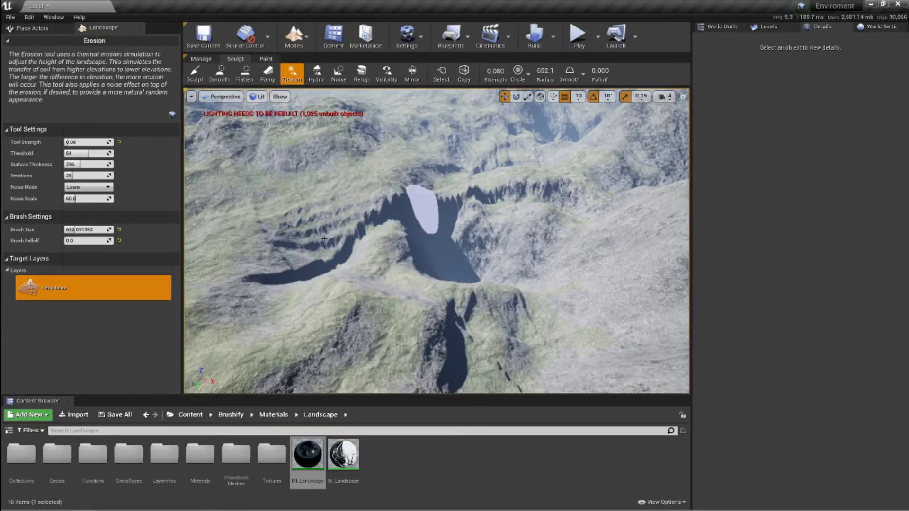
pyautogui.moveTo(324, 239); pyautogui.dragTo(389, 228, button='right')
pyautogui.press('s')
pyautogui.press('w')
pyautogui.moveTo(336, 263); pyautogui.dragTo(338, 275, button='right')
pyautogui.moveTo(480, 203)
pyautogui.mouseDown()
pyautogui.moveTo(343, 318)
pyautogui.moveTo(467, 284)
pyautogui.moveTo(480, 269)
pyautogui.moveTo(406, 298)
pyautogui.moveTo(504, 245)
pyautogui.mouseUp()
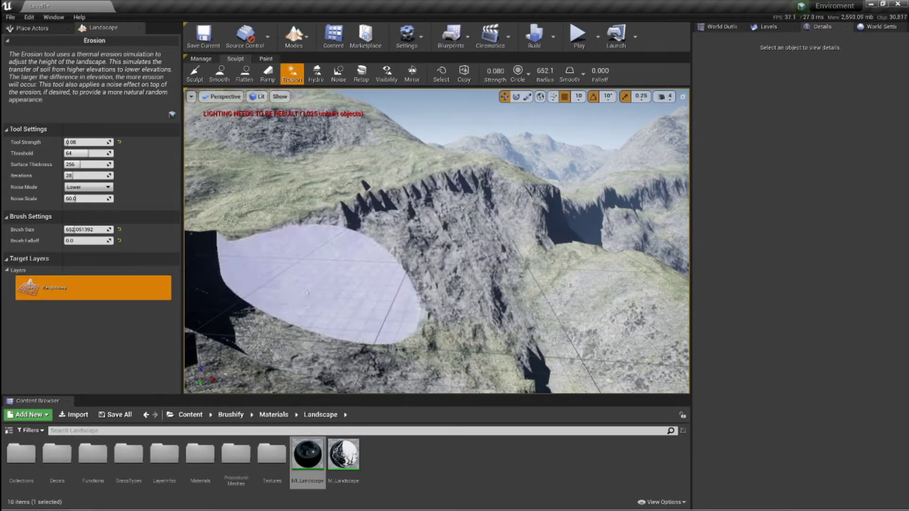
# - Continue eroding the canyon's steep walls and the neighbouring rock faces with the Erosion tool
pyautogui.moveTo(306, 292)
pyautogui.mouseDown()
pyautogui.moveTo(522, 213)
pyautogui.moveTo(567, 234)
pyautogui.mouseUp()
pyautogui.moveTo(558, 235)
pyautogui.mouseDown(button='right')
pyautogui.moveTo(530, 302)
pyautogui.moveTo(520, 198)
pyautogui.moveTo(530, 293)
pyautogui.moveTo(511, 312)
pyautogui.moveTo(582, 331)
pyautogui.moveTo(629, 310)
pyautogui.mouseUp(button='right')
pyautogui.moveTo(505, 275)
pyautogui.mouseDown()
pyautogui.moveTo(487, 271)
pyautogui.moveTo(630, 303)
pyautogui.moveTo(393, 303)
pyautogui.moveTo(548, 289)
pyautogui.mouseUp()
pyautogui.moveTo(513, 221); pyautogui.dragTo(501, 231)
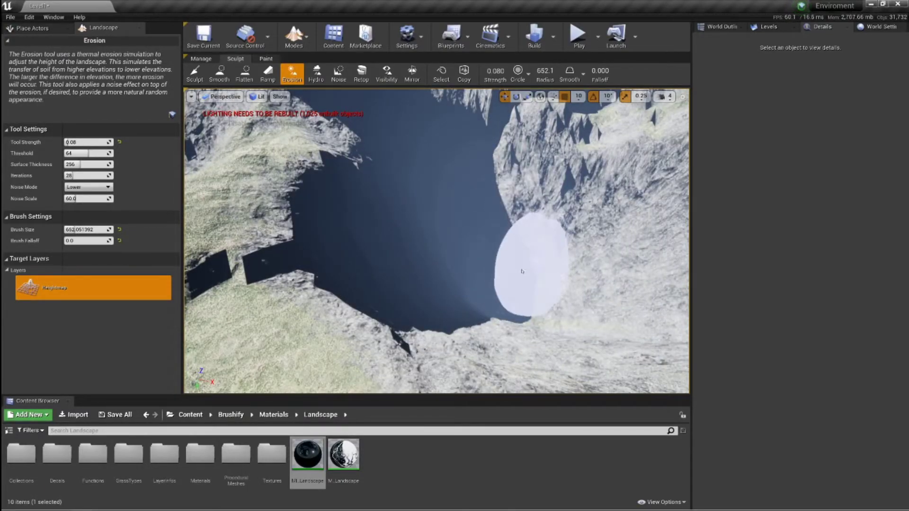
# - Switch to landscape painting over the open plain and assign Desert_LayerInfo to the Desert layer
pyautogui.moveTo(522, 271)
pyautogui.mouseDown(button='right')
pyautogui.moveTo(413, 294)
pyautogui.moveTo(496, 287)
pyautogui.moveTo(485, 287)
pyautogui.moveTo(485, 261)
pyautogui.moveTo(497, 256)
pyautogui.moveTo(507, 283)
pyautogui.moveTo(523, 279)
pyautogui.moveTo(525, 317)
pyautogui.moveTo(535, 284)
pyautogui.moveTo(549, 289)
pyautogui.moveTo(528, 287)
pyautogui.moveTo(502, 258)
pyautogui.moveTo(466, 277)
pyautogui.mouseUp(button='right')
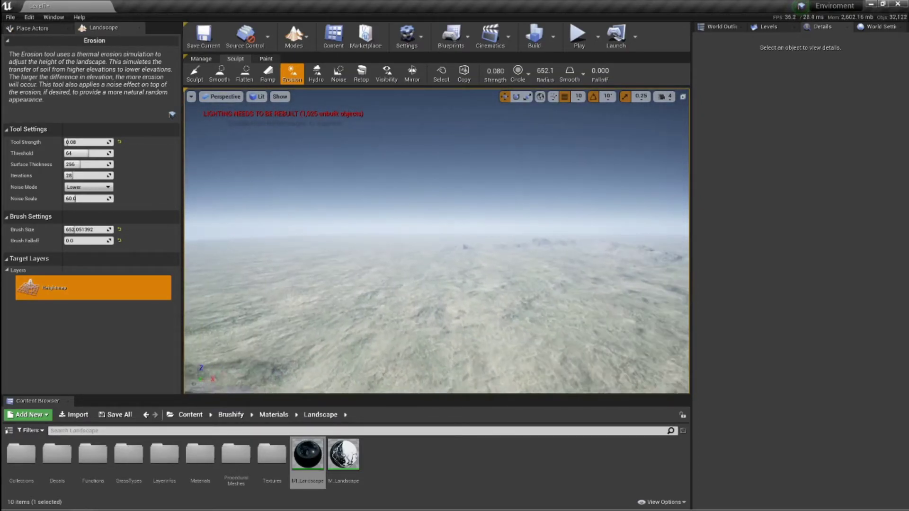
pyautogui.moveTo(437, 240)
pyautogui.mouseDown(button='right')
pyautogui.moveTo(536, 241)
pyautogui.moveTo(565, 259)
pyautogui.moveTo(531, 259)
pyautogui.mouseUp(button='right')
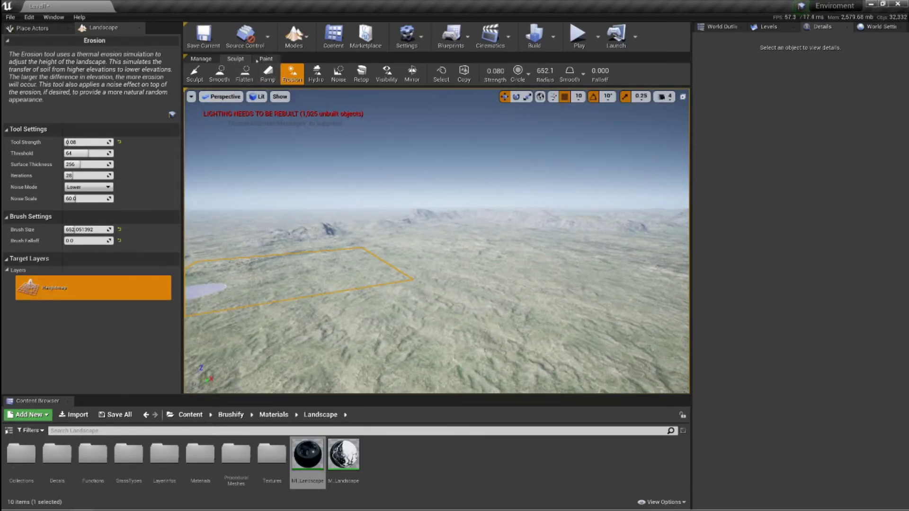
pyautogui.click(258, 59)
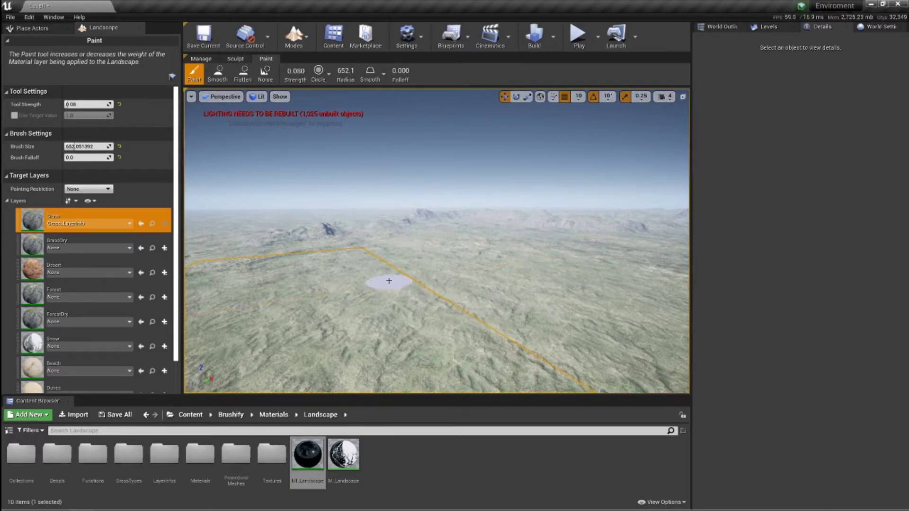
pyautogui.click(85, 272)
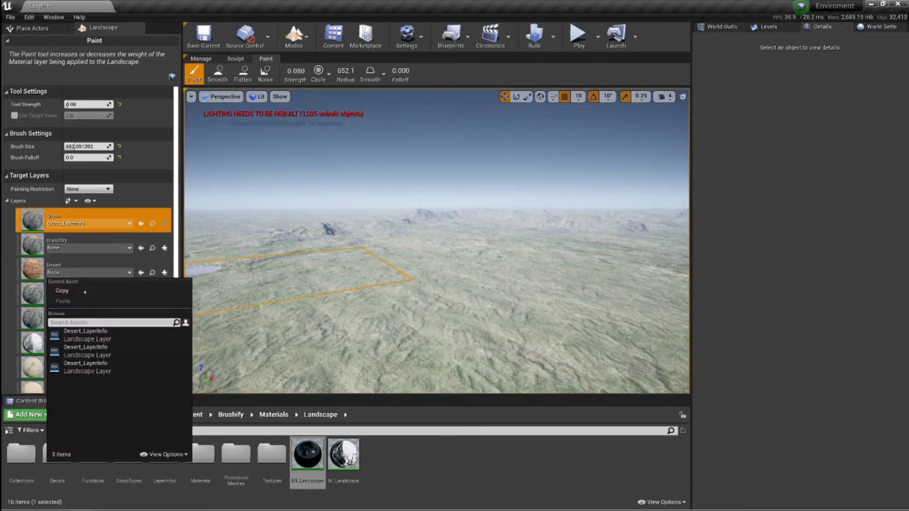
pyautogui.click(110, 369)
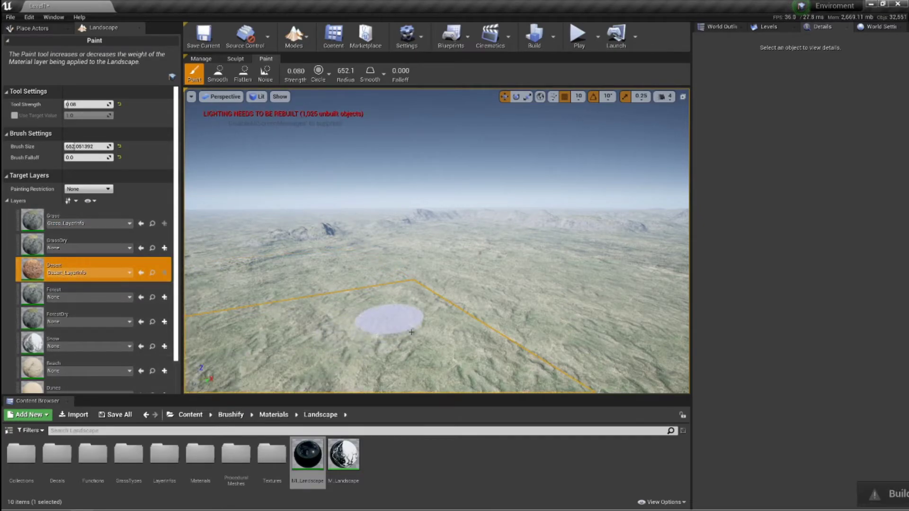
# - Paint a large Desert patch on the grassy plain at strength 0.08 and brush size about 652
pyautogui.moveTo(377, 323)
pyautogui.mouseDown(button='right')
pyautogui.moveTo(326, 369)
pyautogui.moveTo(398, 334)
pyautogui.mouseUp(button='right')
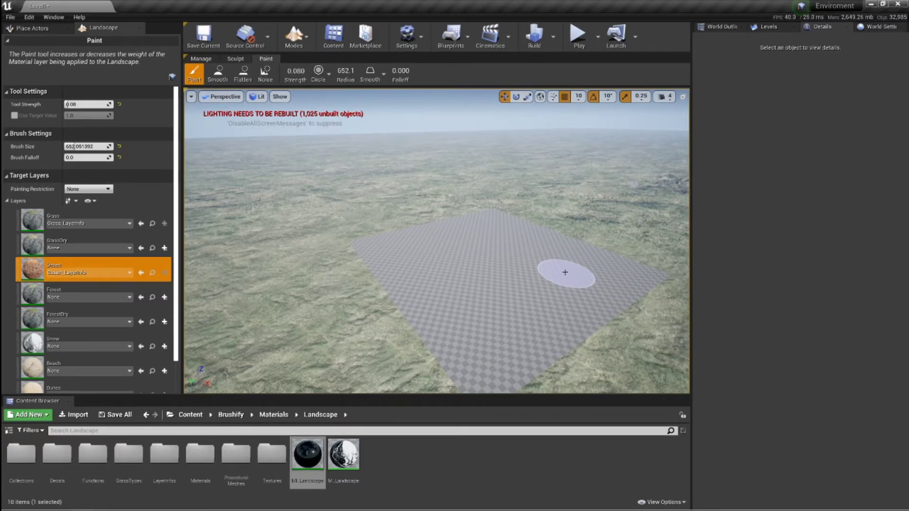
pyautogui.moveTo(465, 278)
pyautogui.mouseDown(button='right')
pyautogui.moveTo(379, 270)
pyautogui.moveTo(465, 277)
pyautogui.mouseUp(button='right')
pyautogui.moveTo(465, 276)
pyautogui.mouseDown()
pyautogui.moveTo(365, 182)
pyautogui.moveTo(325, 227)
pyautogui.moveTo(400, 322)
pyautogui.moveTo(517, 232)
pyautogui.moveTo(450, 209)
pyautogui.moveTo(331, 221)
pyautogui.moveTo(491, 194)
pyautogui.moveTo(398, 195)
pyautogui.moveTo(584, 218)
pyautogui.moveTo(556, 260)
pyautogui.moveTo(578, 341)
pyautogui.mouseUp()
pyautogui.moveTo(405, 376); pyautogui.dragTo(334, 334)
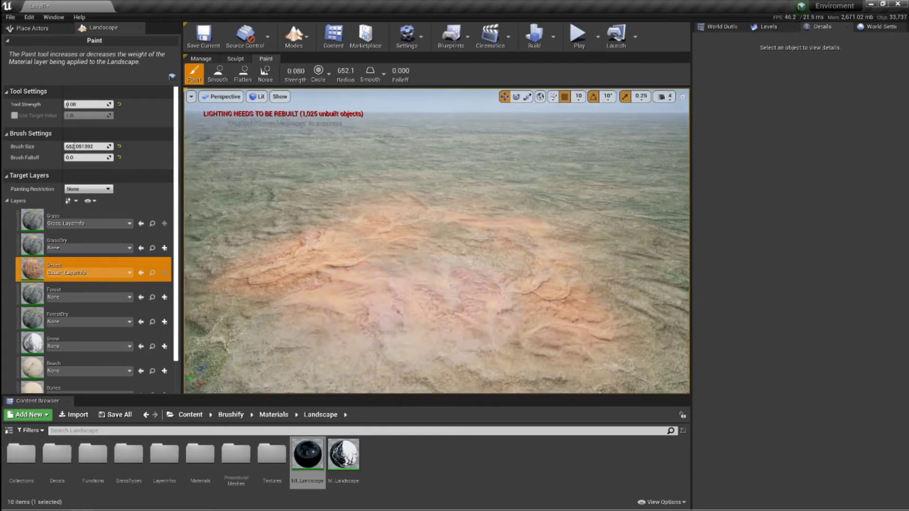
pyautogui.moveTo(426, 313); pyautogui.dragTo(331, 360, button='right')
pyautogui.moveTo(445, 327)
pyautogui.mouseDown()
pyautogui.moveTo(448, 260)
pyautogui.moveTo(384, 247)
pyautogui.moveTo(523, 150)
pyautogui.moveTo(560, 149)
pyautogui.moveTo(489, 298)
pyautogui.mouseUp()
pyautogui.moveTo(489, 298); pyautogui.dragTo(592, 265, button='right')
pyautogui.moveTo(496, 274)
pyautogui.mouseDown()
pyautogui.moveTo(507, 216)
pyautogui.moveTo(532, 217)
pyautogui.moveTo(403, 161)
pyautogui.moveTo(357, 271)
pyautogui.moveTo(518, 277)
pyautogui.mouseUp()
pyautogui.press('w')
pyautogui.moveTo(518, 277); pyautogui.dragTo(520, 248, button='right')
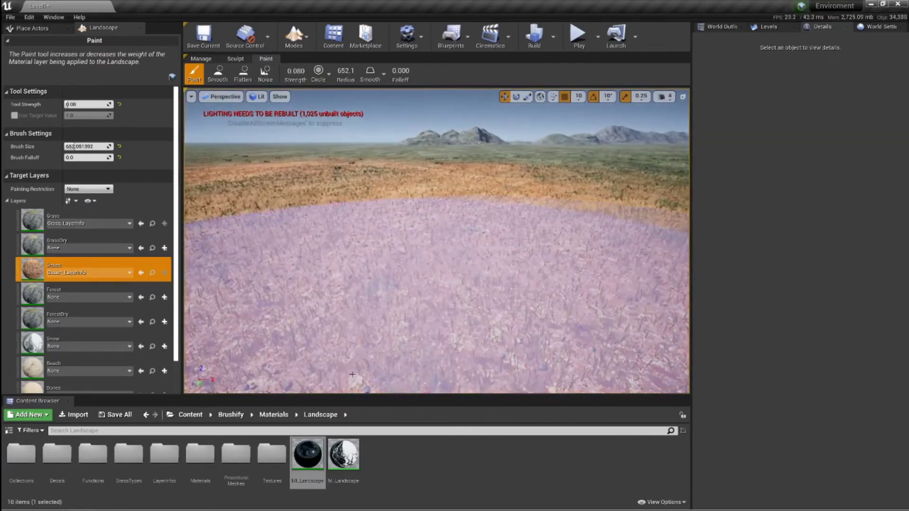
# - Create a weight-blended layer info named RemoveProcedural_LayerInfo in the Level1_sharedassets folder for the RemoveProcedural layer
pyautogui.scroll(-5, 123, 333)
pyautogui.click(127, 382)
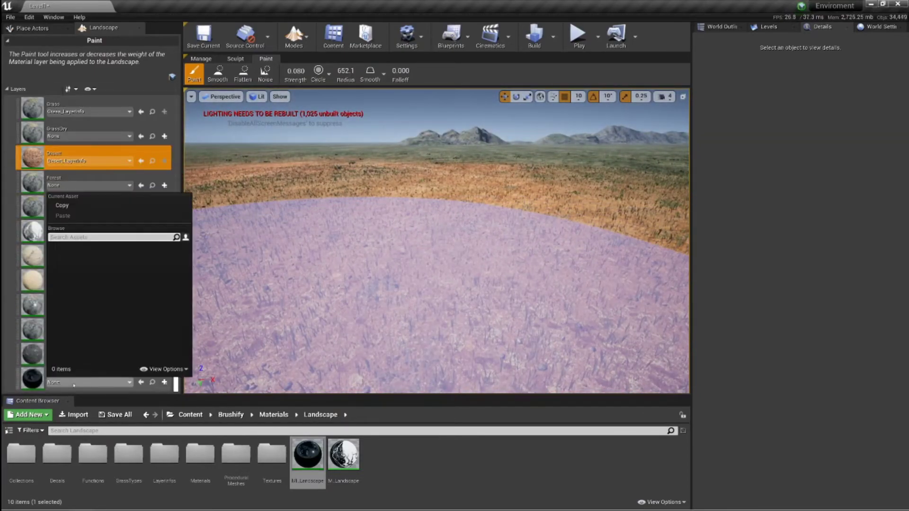
pyautogui.click(36, 379)
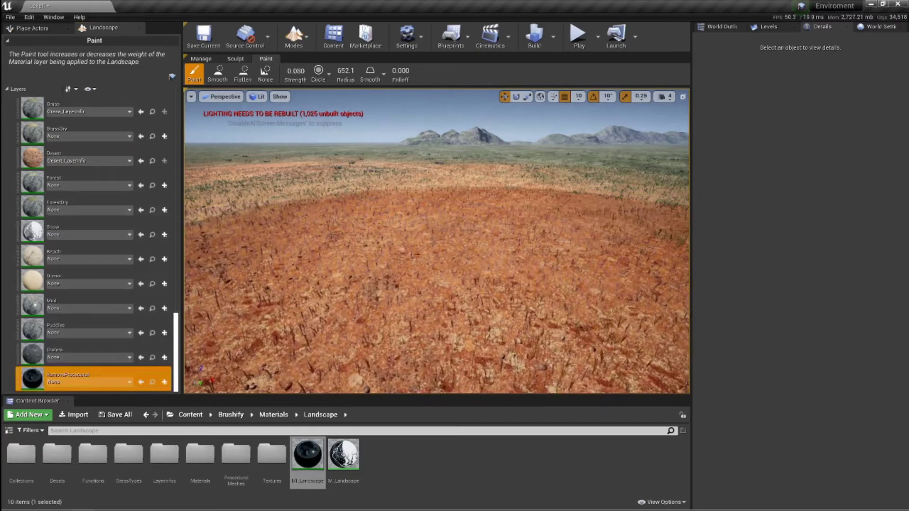
pyautogui.click(474, 195)
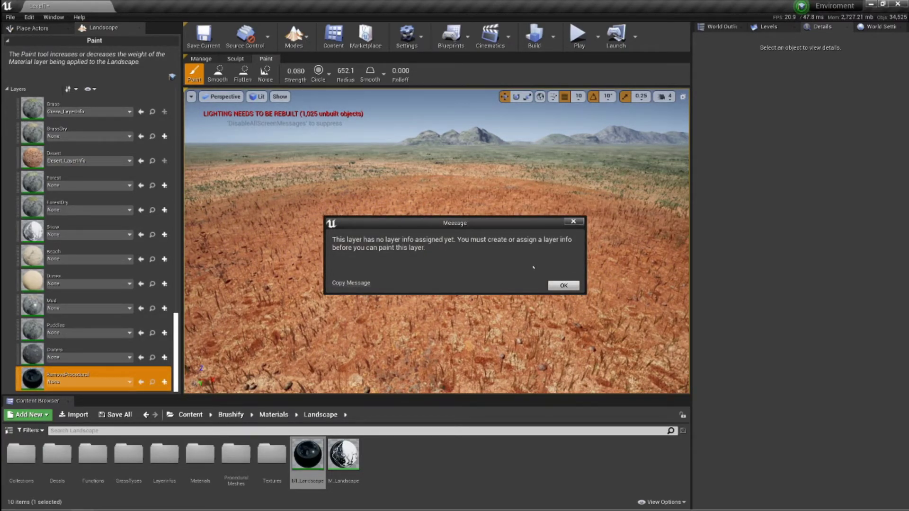
pyautogui.click(563, 285)
pyautogui.click(164, 382)
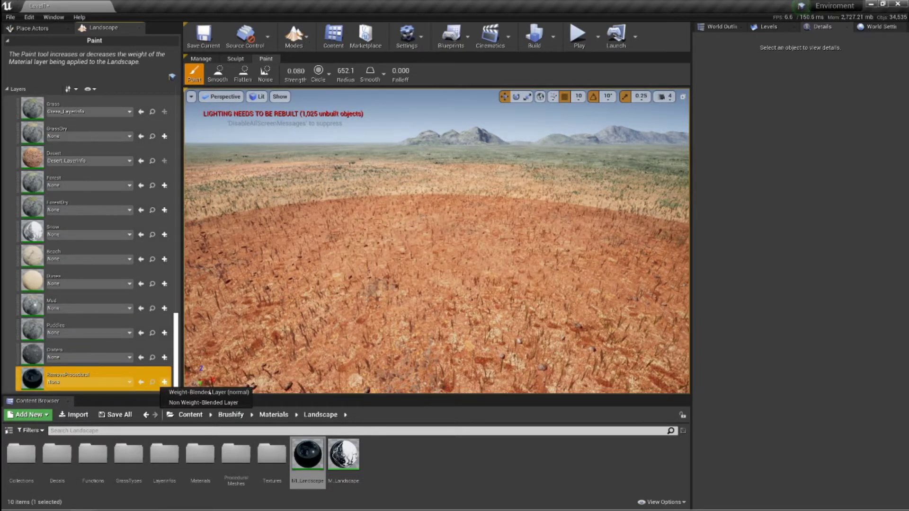
pyautogui.click(209, 391)
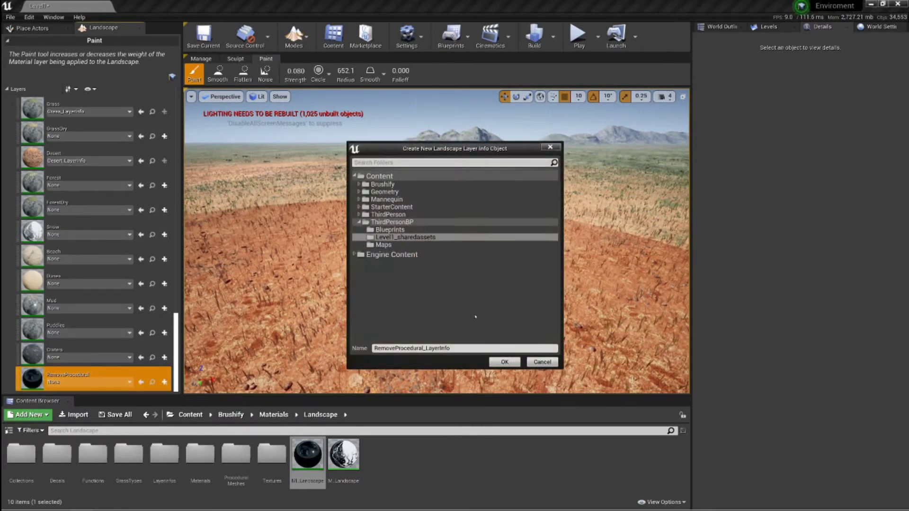
pyautogui.click(504, 363)
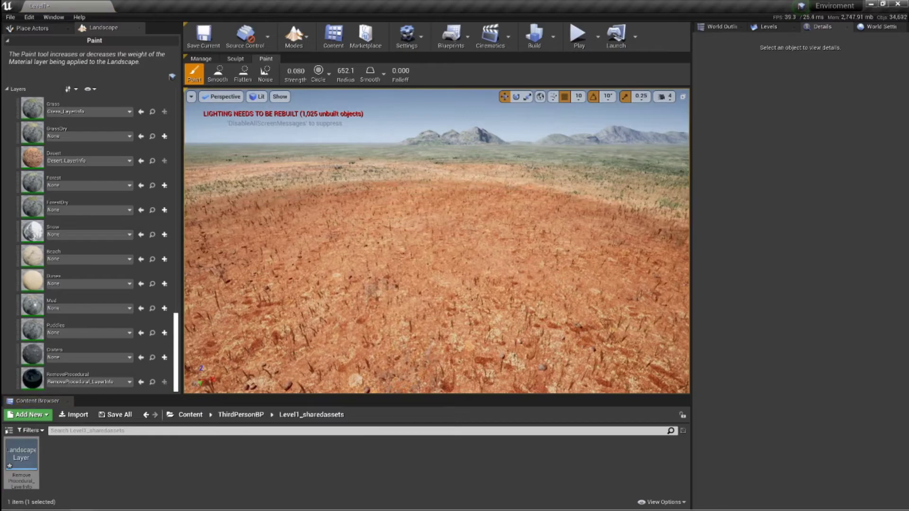
pyautogui.click(563, 285)
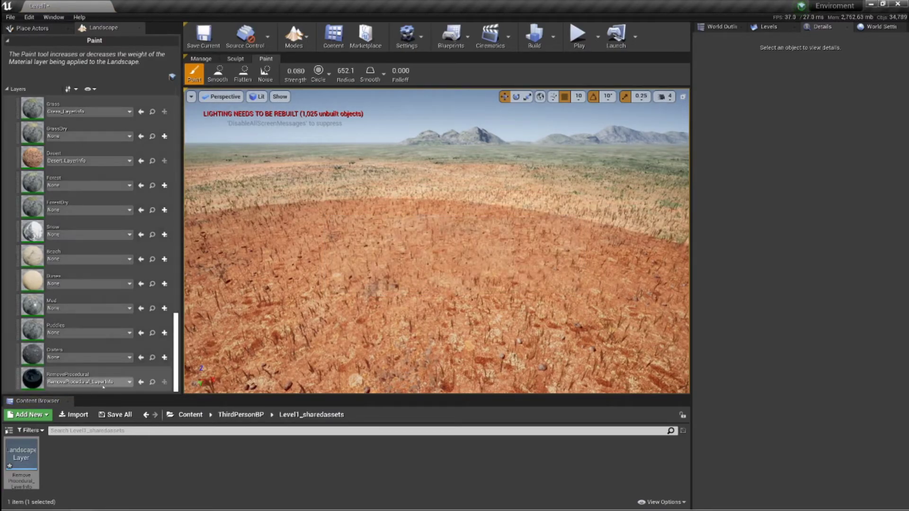
# - Select the RemoveProcedural layer and paint it over the Desert patch at strength 0.08 and brush size about 652
pyautogui.click(88, 185)
pyautogui.click(88, 250)
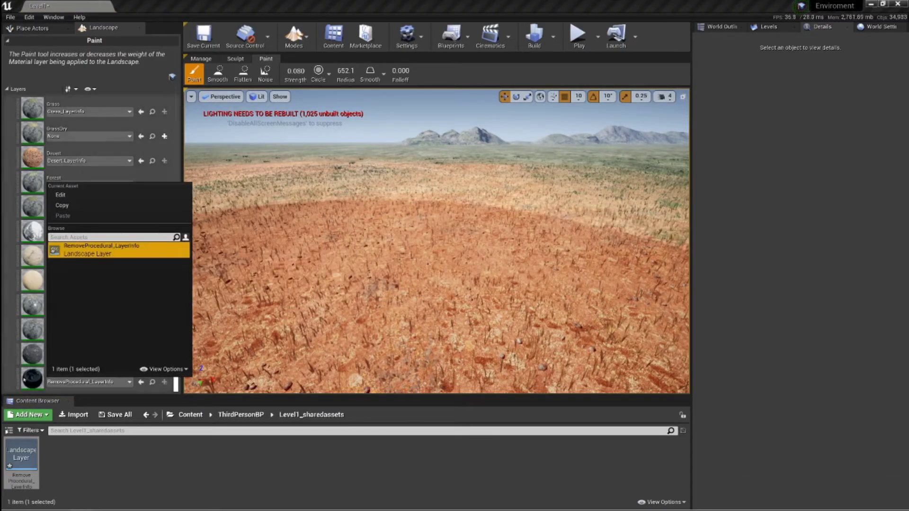
pyautogui.click(27, 379)
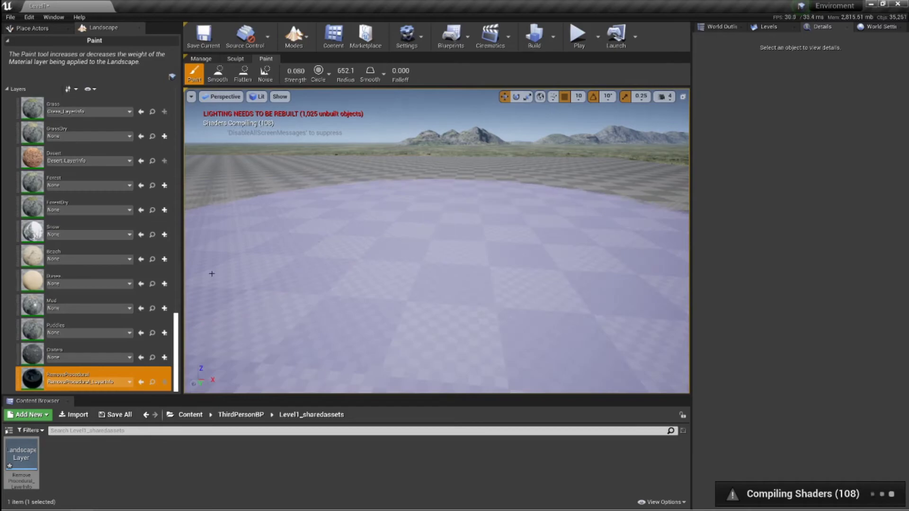
# - Return to the Desert layer and paint it over the open plain at strength 0.08
pyautogui.scroll(2, 79, 256)
pyautogui.click(76, 201)
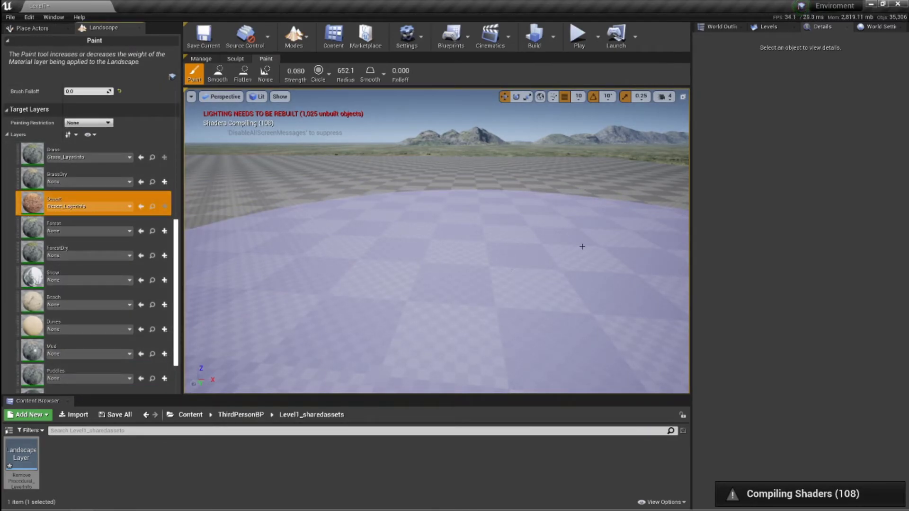
pyautogui.moveTo(582, 247)
pyautogui.mouseDown(button='right')
pyautogui.moveTo(459, 237)
pyautogui.moveTo(426, 213)
pyautogui.moveTo(422, 222)
pyautogui.mouseUp(button='right')
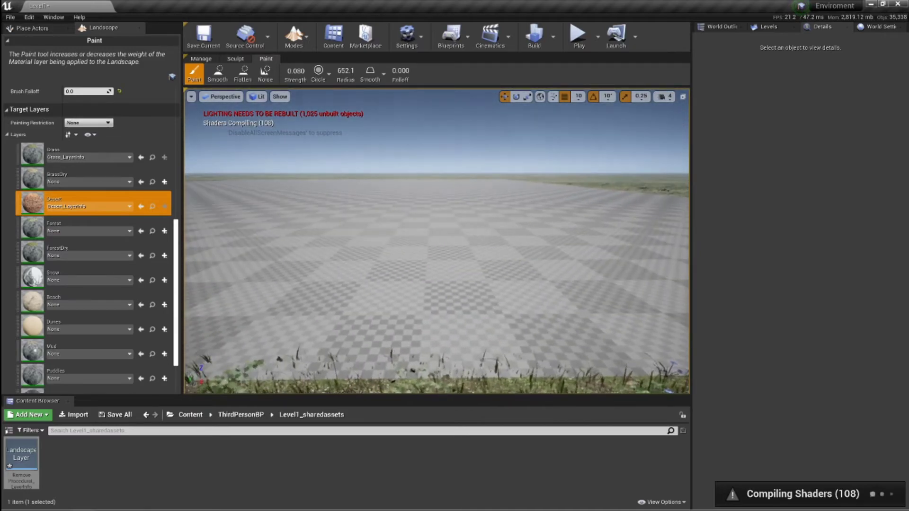
pyautogui.moveTo(523, 237); pyautogui.dragTo(622, 240, button='right')
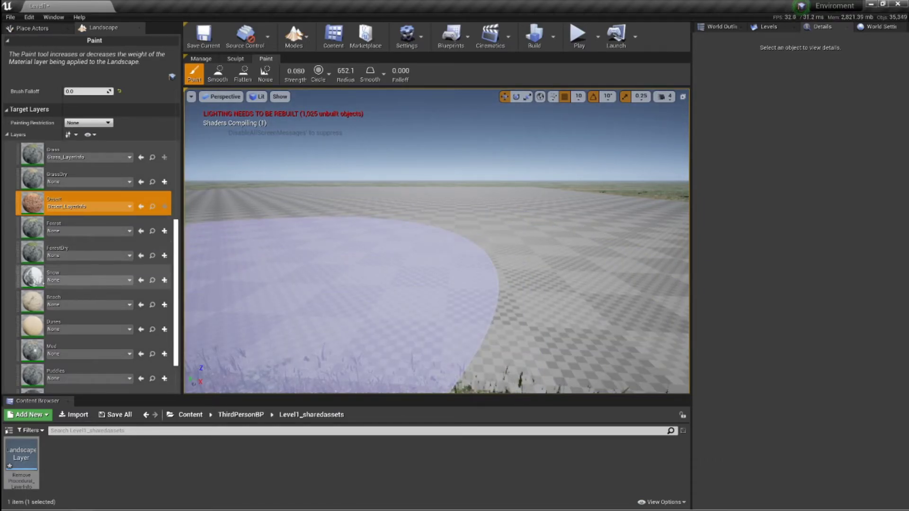
pyautogui.click(71, 281)
pyautogui.moveTo(436, 241)
pyautogui.mouseDown(button='right')
pyautogui.moveTo(426, 232)
pyautogui.moveTo(417, 156)
pyautogui.moveTo(426, 256)
pyautogui.moveTo(445, 322)
pyautogui.moveTo(435, 227)
pyautogui.moveTo(369, 237)
pyautogui.moveTo(426, 170)
pyautogui.moveTo(431, 137)
pyautogui.moveTo(365, 284)
pyautogui.moveTo(360, 255)
pyautogui.mouseUp(button='right')
pyautogui.press('w')
pyautogui.press('s')
pyautogui.press('w')
pyautogui.press('s')
pyautogui.moveTo(466, 236)
pyautogui.mouseDown()
pyautogui.moveTo(414, 239)
pyautogui.moveTo(461, 229)
pyautogui.moveTo(503, 246)
pyautogui.moveTo(454, 222)
pyautogui.mouseUp()
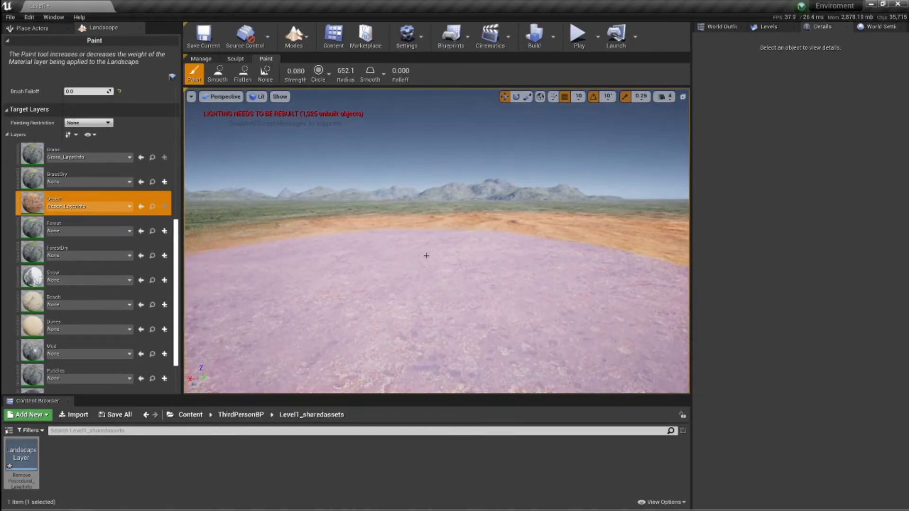
# - Examine the grass and rocks on the painted Desert ground from close up and from above
pyautogui.press('w')
pyautogui.moveTo(437, 306); pyautogui.dragTo(451, 298, button='right')
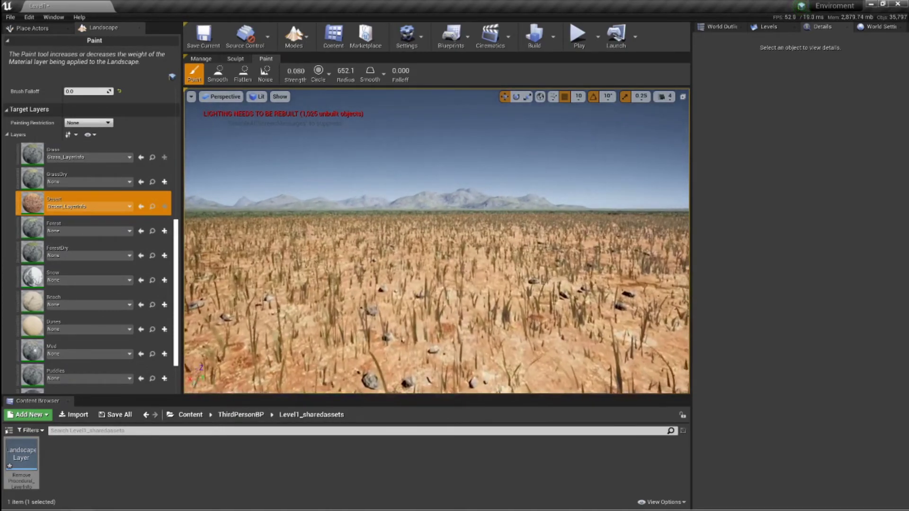
pyautogui.moveTo(463, 221); pyautogui.dragTo(466, 284, button='right')
pyautogui.press('s')
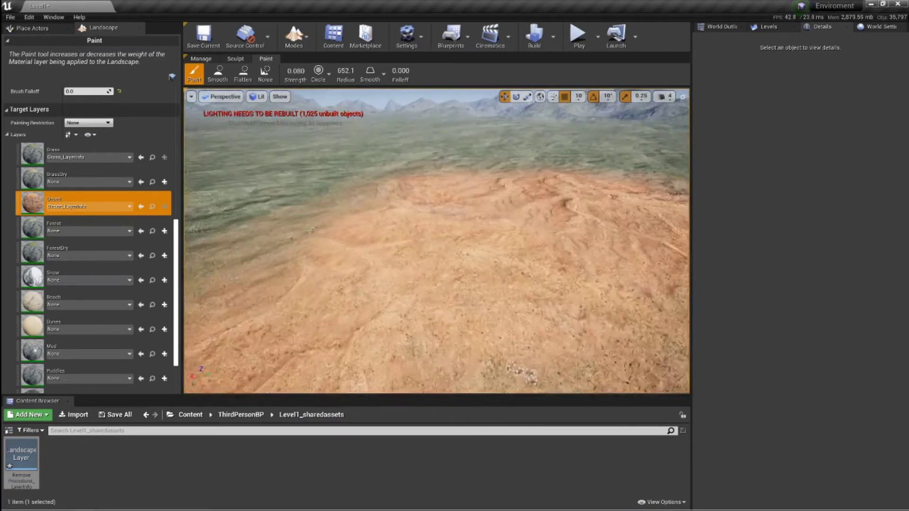
pyautogui.moveTo(509, 355); pyautogui.dragTo(483, 298, button='right')
pyautogui.press('w')
pyautogui.press('s')
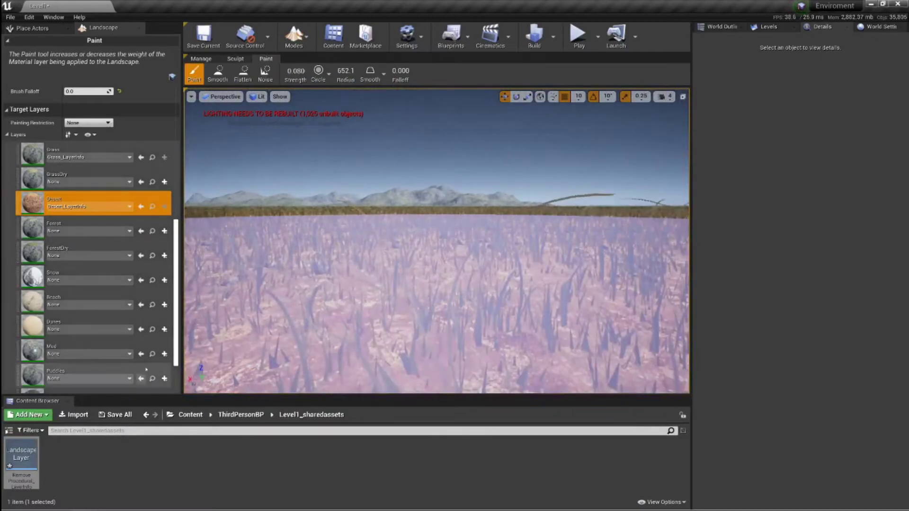
# - Make RemoveProcedural the active paint layer with RemoveProcedural_LayerInfo and bring the edge of the Desert patch into view
pyautogui.scroll(-2, 147, 372)
pyautogui.click(163, 382)
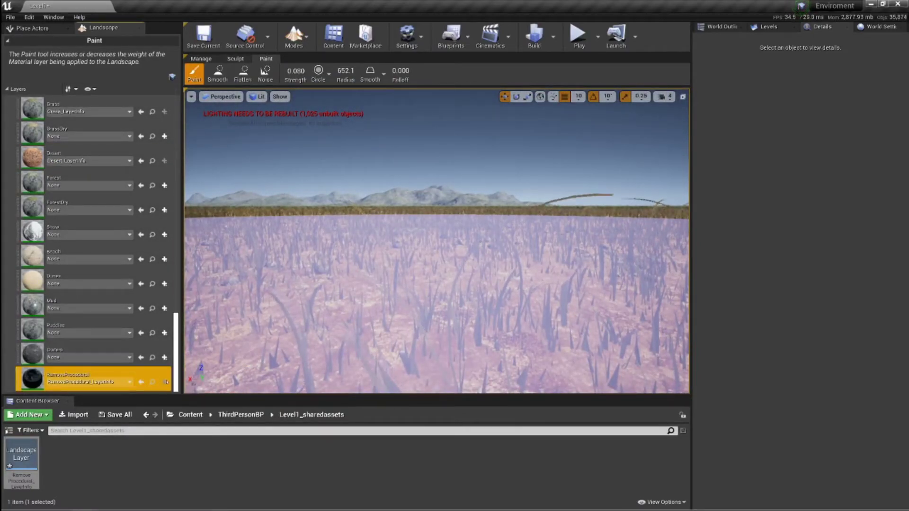
pyautogui.click(133, 383)
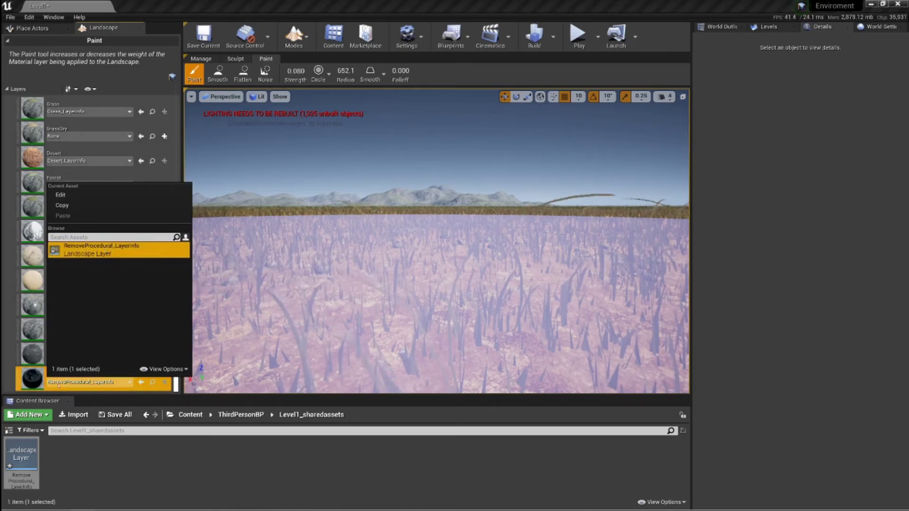
pyautogui.click(105, 252)
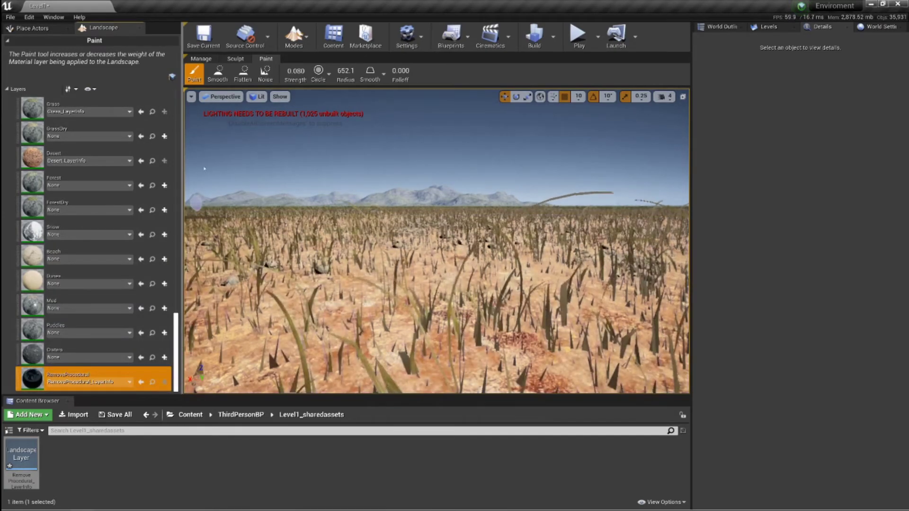
pyautogui.press('s')
pyautogui.moveTo(581, 174); pyautogui.dragTo(554, 168, button='right')
pyautogui.press('q')
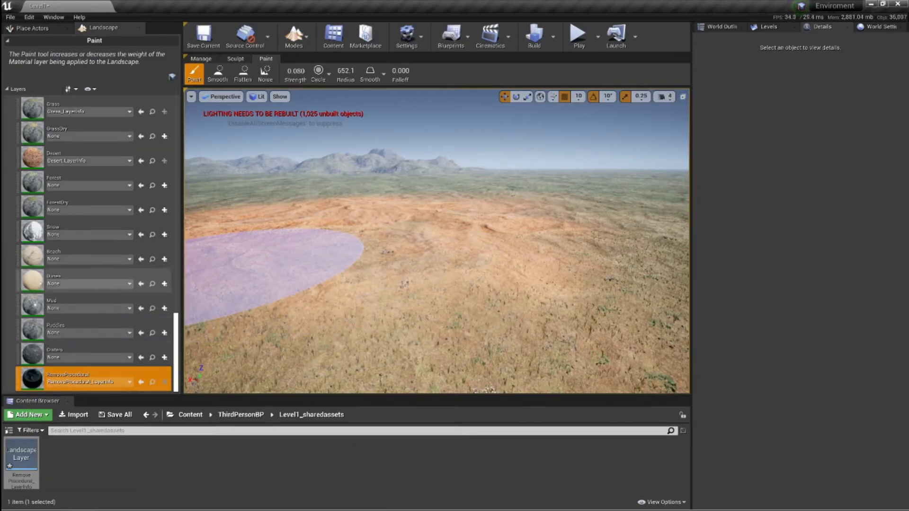
# - Assign Snow_LayerInfo to the Snow layer and paint snow on the grass beside the Desert patch at strength 0.08
pyautogui.click(69, 233)
pyautogui.click(68, 232)
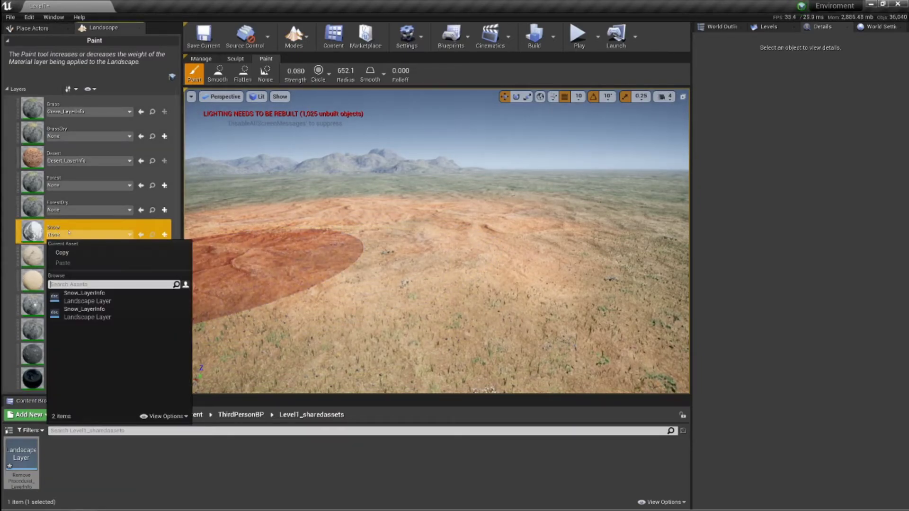
pyautogui.click(100, 316)
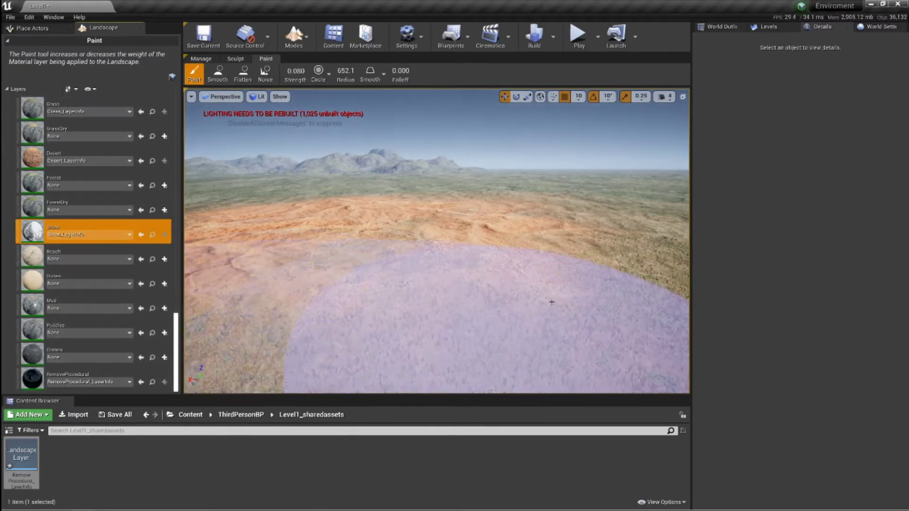
pyautogui.moveTo(558, 260); pyautogui.dragTo(653, 233, button='right')
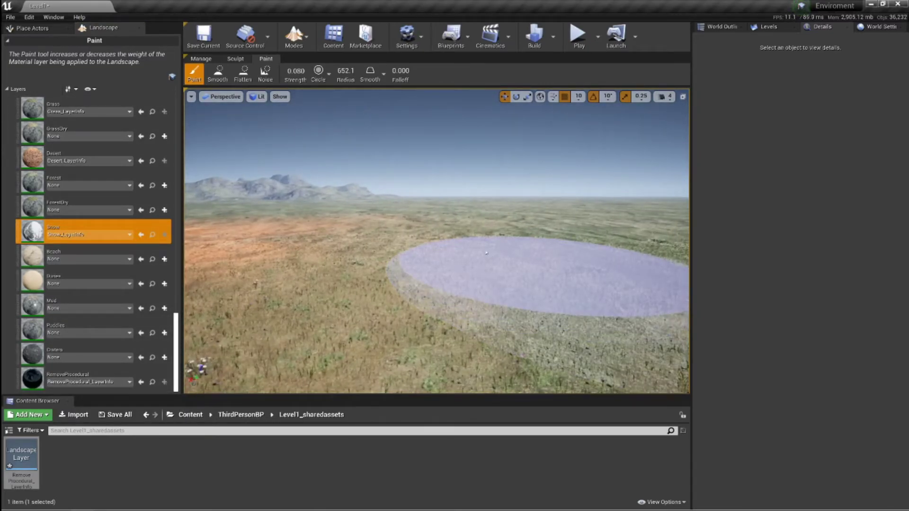
pyautogui.moveTo(485, 252); pyautogui.dragTo(466, 262)
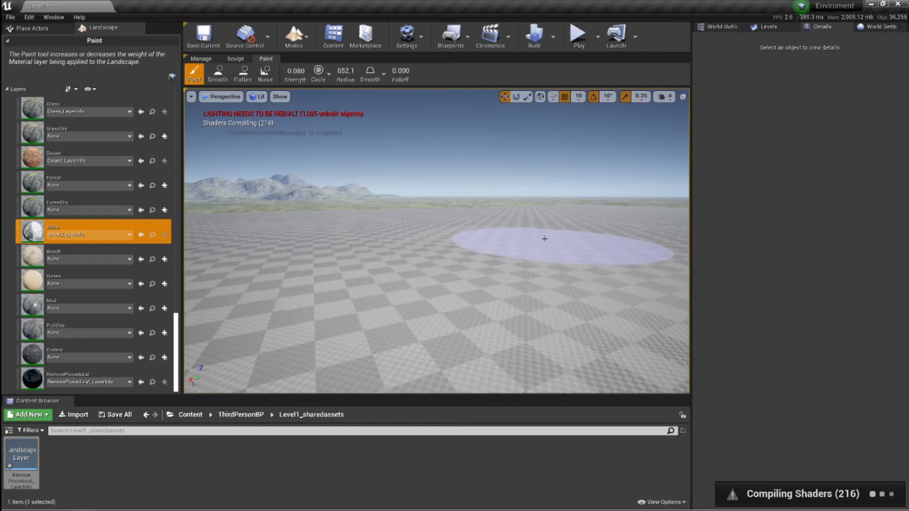
pyautogui.moveTo(544, 239); pyautogui.dragTo(499, 248, button='right')
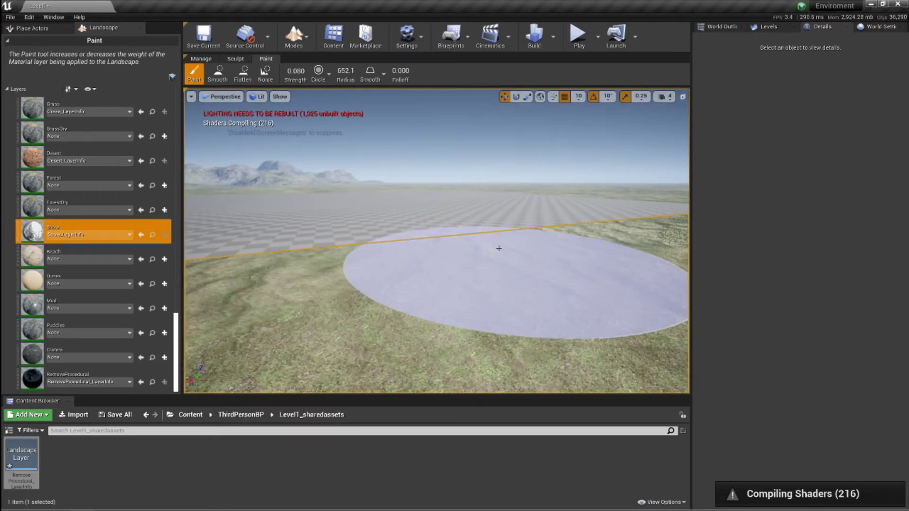
pyautogui.click(499, 249)
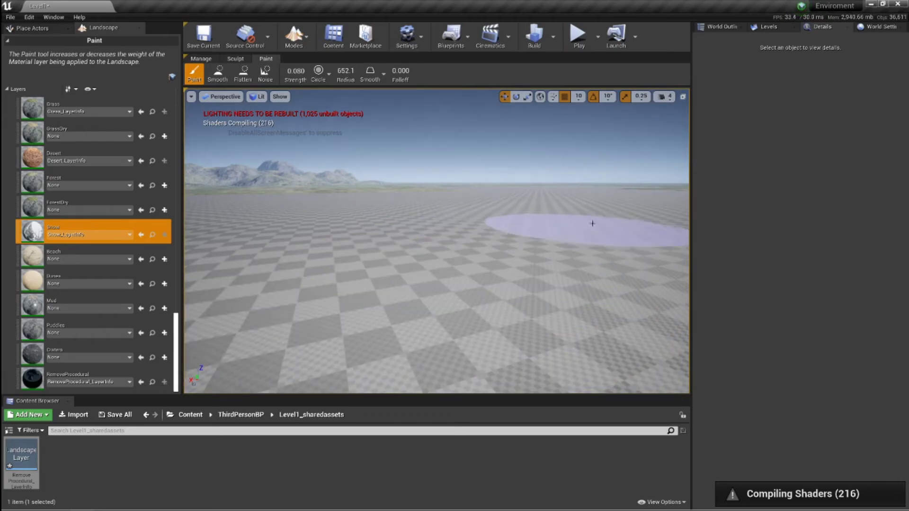
# - Continue painting the Snow layer over the grassy plain with the brush size about 652
pyautogui.moveTo(493, 283)
pyautogui.mouseDown(button='right')
pyautogui.moveTo(520, 277)
pyautogui.moveTo(395, 268)
pyautogui.moveTo(487, 280)
pyautogui.moveTo(499, 296)
pyautogui.mouseUp(button='right')
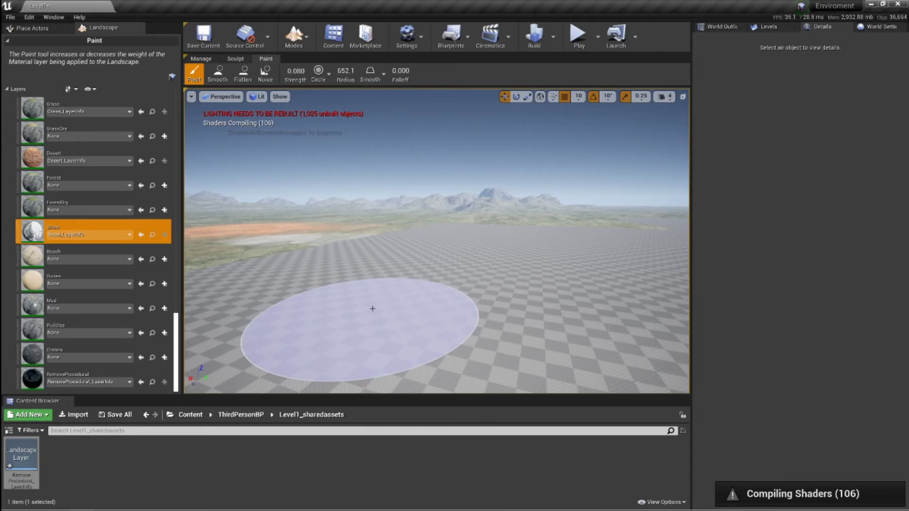
pyautogui.press('w')
pyautogui.moveTo(372, 308)
pyautogui.mouseDown(button='right')
pyautogui.moveTo(355, 229)
pyautogui.moveTo(473, 343)
pyautogui.moveTo(452, 336)
pyautogui.moveTo(398, 369)
pyautogui.moveTo(417, 379)
pyautogui.moveTo(416, 341)
pyautogui.moveTo(416, 388)
pyautogui.moveTo(405, 336)
pyautogui.mouseUp(button='right')
pyautogui.press('w')
pyautogui.press('s')
pyautogui.moveTo(397, 307)
pyautogui.mouseDown()
pyautogui.moveTo(390, 243)
pyautogui.moveTo(451, 222)
pyautogui.mouseUp()
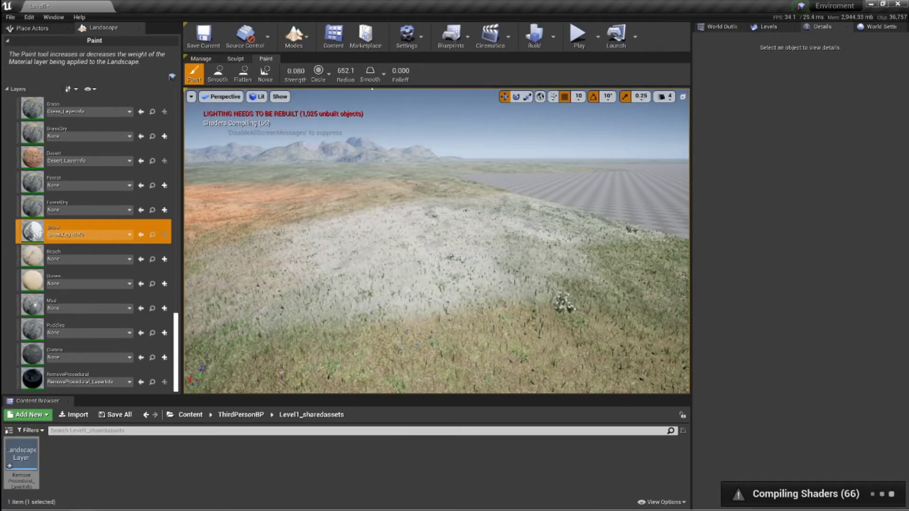
# - Switch to landscape sculpting and raise the snow patch beside the desert at strength 0.08 and brush size about 652
pyautogui.click(201, 59)
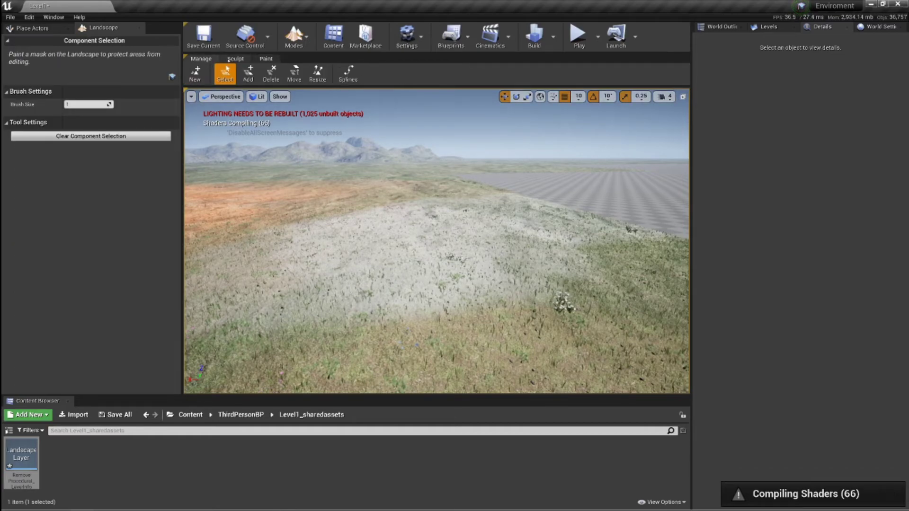
pyautogui.click(235, 58)
pyautogui.click(195, 74)
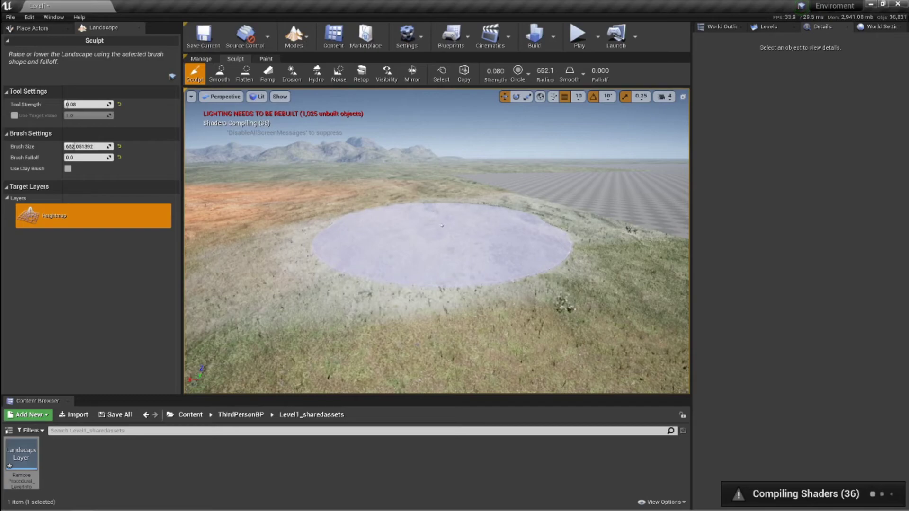
pyautogui.moveTo(440, 223); pyautogui.dragTo(441, 225)
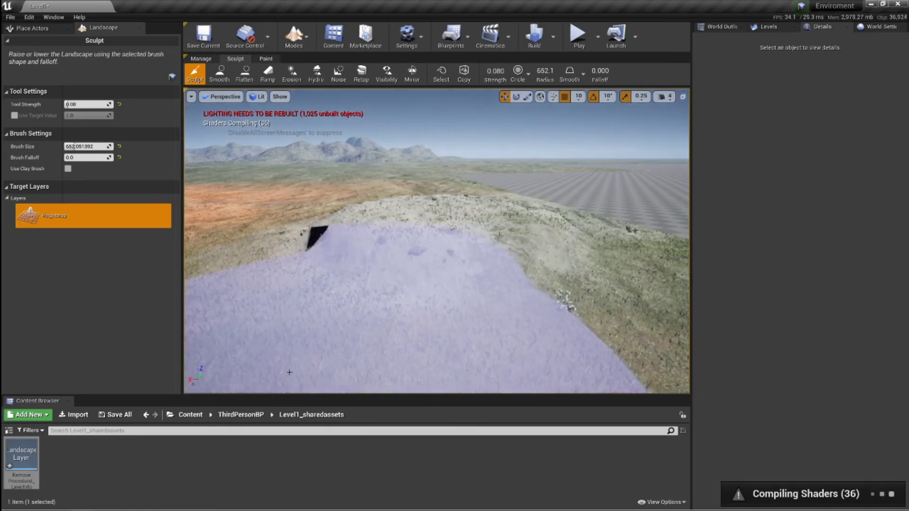
# - Raise a mound in the larger snow-covered area farther out on the plain with the Sculpt tool
pyautogui.moveTo(355, 331)
pyautogui.mouseDown(button='right')
pyautogui.moveTo(544, 350)
pyautogui.moveTo(488, 308)
pyautogui.moveTo(478, 317)
pyautogui.moveTo(592, 317)
pyautogui.moveTo(435, 312)
pyautogui.moveTo(407, 322)
pyautogui.moveTo(559, 327)
pyautogui.moveTo(492, 320)
pyautogui.mouseUp(button='right')
pyautogui.press('w')
pyautogui.press('s')
pyautogui.press('w')
pyautogui.moveTo(492, 321); pyautogui.dragTo(513, 276)
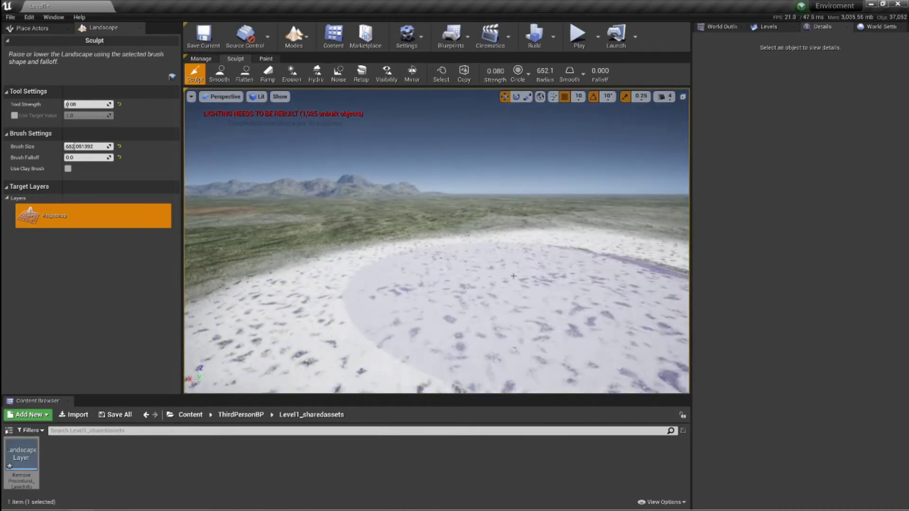
# - Examine the sculpted snow mound, the painted snow and desert patches, and the surrounding plain from several viewpoints
pyautogui.press('s')
pyautogui.moveTo(515, 275); pyautogui.dragTo(402, 285, button='right')
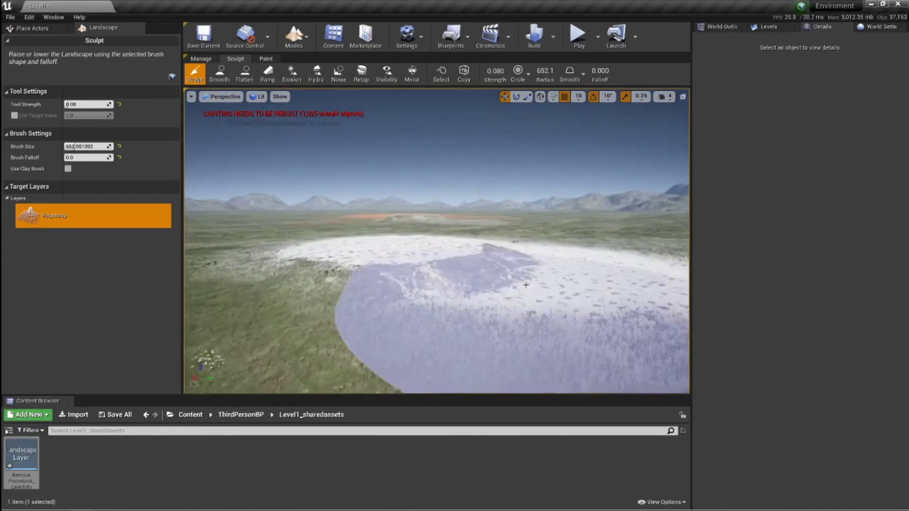
pyautogui.moveTo(475, 261)
pyautogui.mouseDown(button='right')
pyautogui.moveTo(474, 251)
pyautogui.moveTo(474, 303)
pyautogui.moveTo(516, 322)
pyautogui.moveTo(549, 298)
pyautogui.moveTo(473, 267)
pyautogui.mouseUp(button='right')
pyautogui.press('w')
pyautogui.press('s')
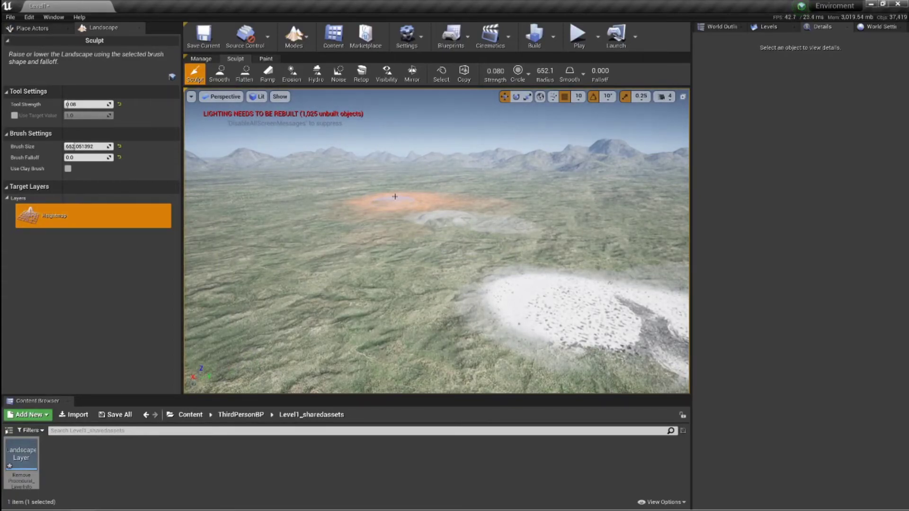
pyautogui.moveTo(396, 197)
pyautogui.mouseDown(button='right')
pyautogui.moveTo(404, 179)
pyautogui.moveTo(405, 201)
pyautogui.moveTo(367, 206)
pyautogui.moveTo(419, 194)
pyautogui.moveTo(237, 187)
pyautogui.moveTo(204, 176)
pyautogui.moveTo(341, 239)
pyautogui.moveTo(353, 187)
pyautogui.mouseUp(button='right')
pyautogui.press('s')
pyautogui.press('d')
pyautogui.press('w')
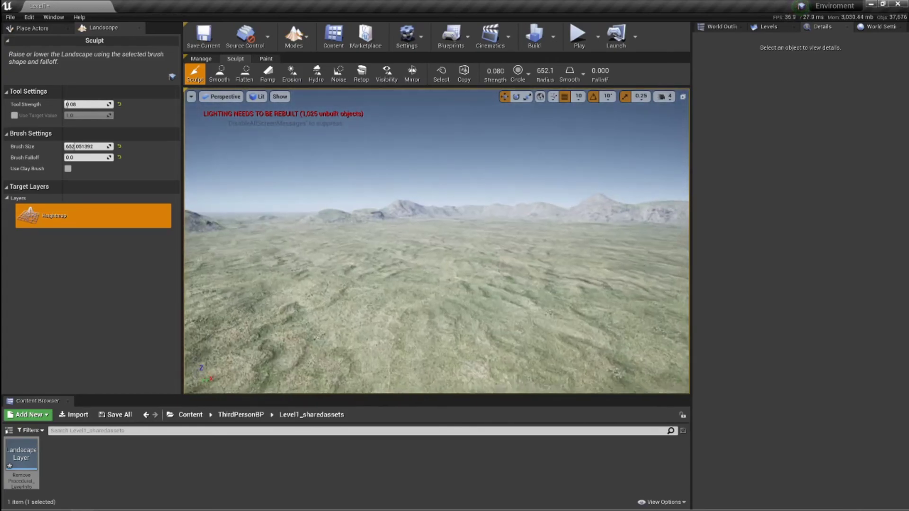
# - Examine the open grassy plain, the distant mountain ranges and the edge of the painted desert area from several viewpoints
pyautogui.moveTo(277, 327); pyautogui.dragTo(268, 325, button='right')
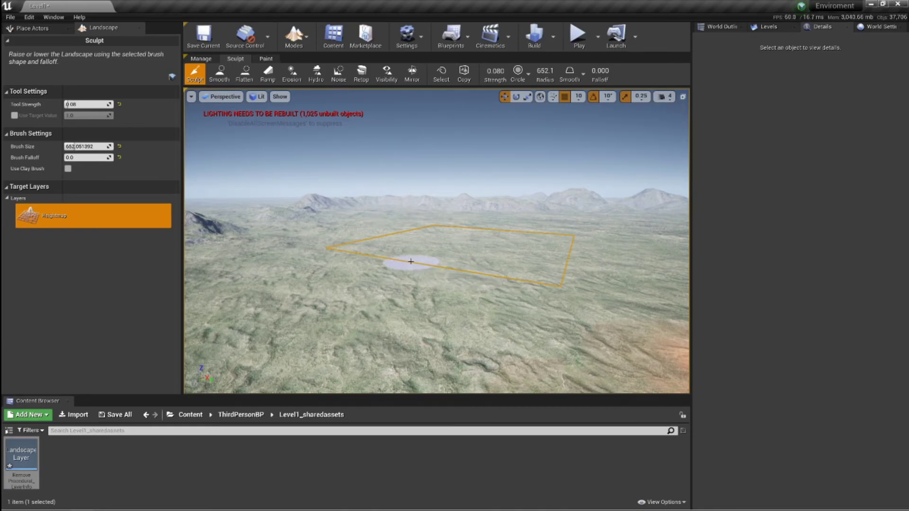
pyautogui.moveTo(411, 261)
pyautogui.mouseDown(button='right')
pyautogui.moveTo(395, 260)
pyautogui.moveTo(394, 235)
pyautogui.moveTo(395, 267)
pyautogui.moveTo(371, 266)
pyautogui.moveTo(410, 265)
pyautogui.mouseUp(button='right')
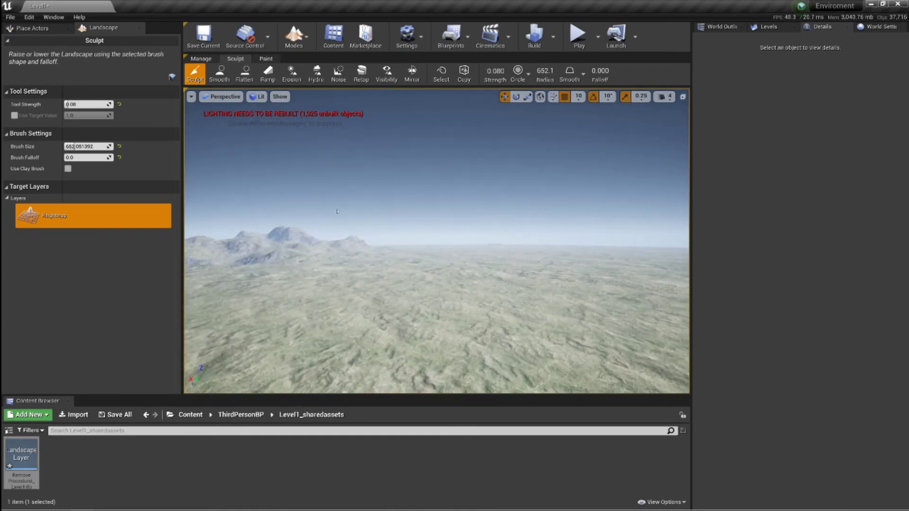
pyautogui.moveTo(348, 203); pyautogui.dragTo(400, 230, button='right')
pyautogui.moveTo(359, 278); pyautogui.dragTo(380, 281, button='right')
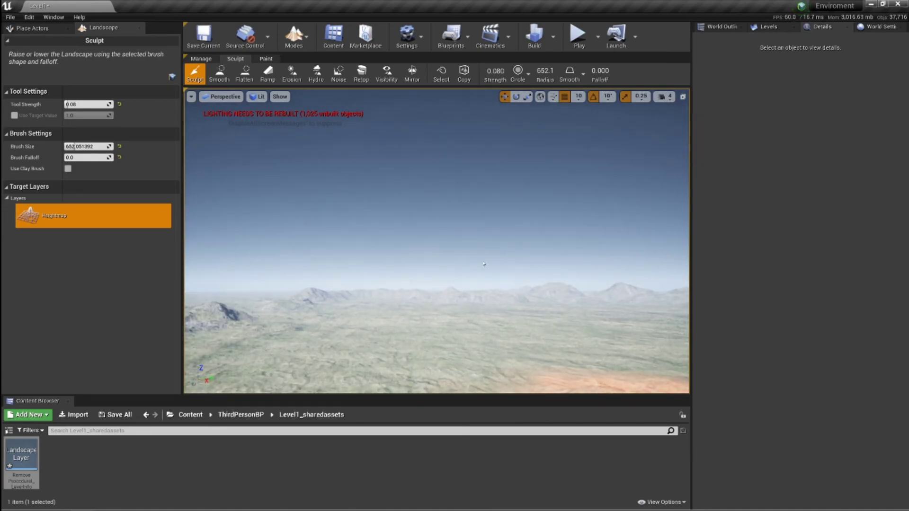
pyautogui.moveTo(380, 281); pyautogui.dragTo(224, 298, button='right')
pyautogui.moveTo(374, 298)
pyautogui.mouseDown(button='right')
pyautogui.moveTo(455, 301)
pyautogui.moveTo(461, 310)
pyautogui.mouseUp(button='right')
pyautogui.press('w')
pyautogui.moveTo(405, 301); pyautogui.dragTo(406, 301, button='right')
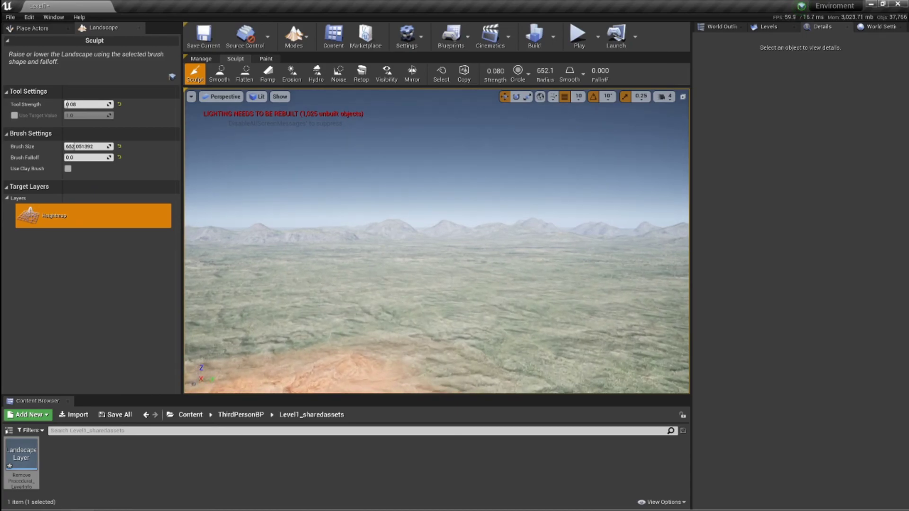
pyautogui.moveTo(521, 322)
pyautogui.mouseDown(button='right')
pyautogui.moveTo(606, 339)
pyautogui.moveTo(519, 309)
pyautogui.moveTo(547, 302)
pyautogui.mouseUp(button='right')
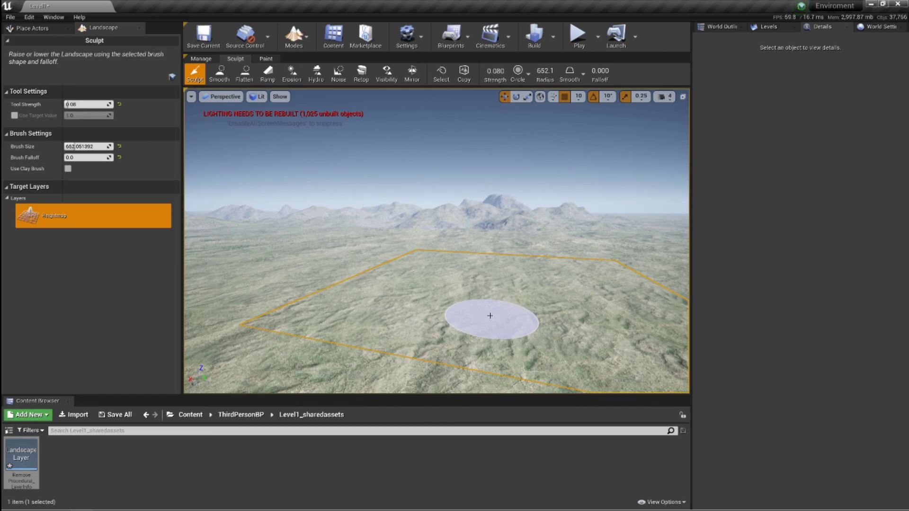
# - Sculpt the grassy ground in front of the desert and snow patches at strength 0.08 and brush size about 652
pyautogui.moveTo(426, 292)
pyautogui.mouseDown(button='right')
pyautogui.moveTo(492, 294)
pyautogui.moveTo(558, 263)
pyautogui.moveTo(592, 276)
pyautogui.mouseUp(button='right')
pyautogui.moveTo(431, 272)
pyautogui.mouseDown(button='right')
pyautogui.moveTo(436, 327)
pyautogui.moveTo(473, 280)
pyautogui.moveTo(587, 292)
pyautogui.moveTo(591, 282)
pyautogui.mouseUp(button='right')
pyautogui.press('w')
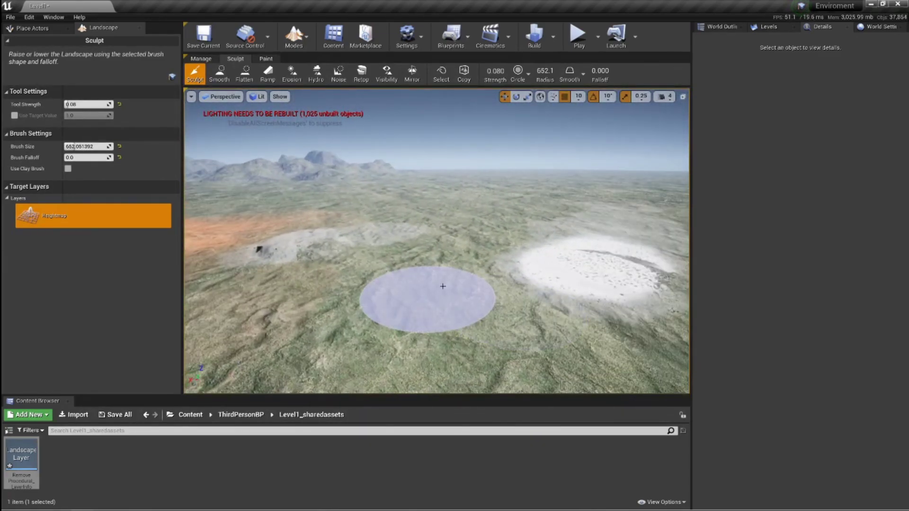
pyautogui.moveTo(437, 289); pyautogui.dragTo(444, 293)
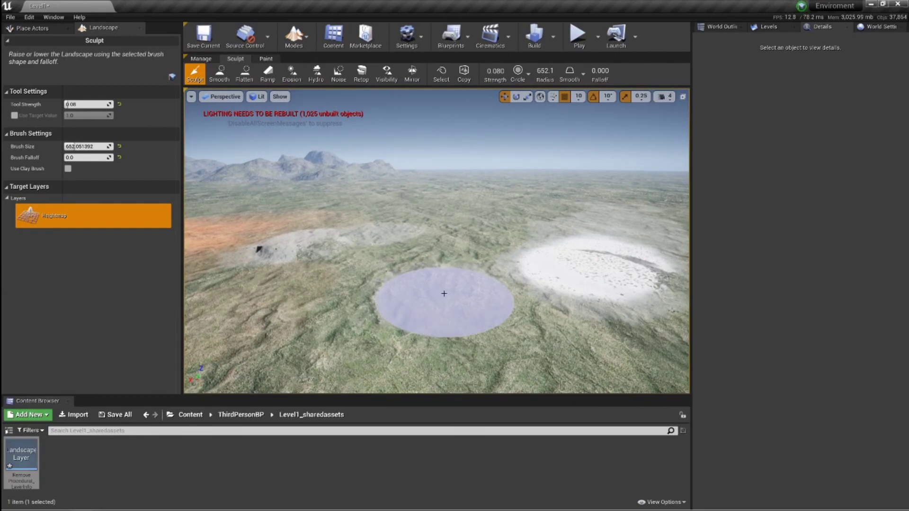